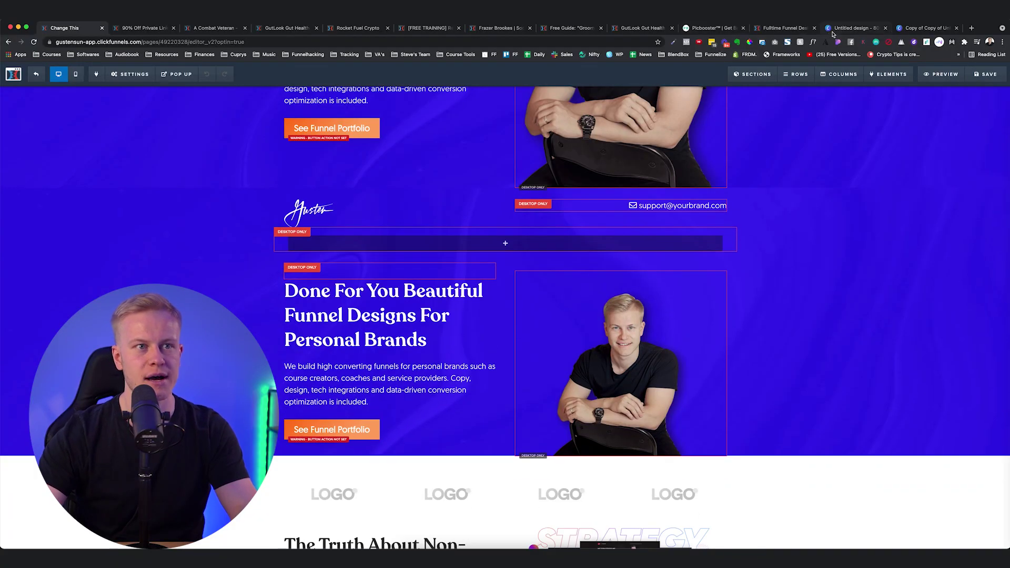
Switch to the Canva portrait design and check its PNG download options
click(832, 31)
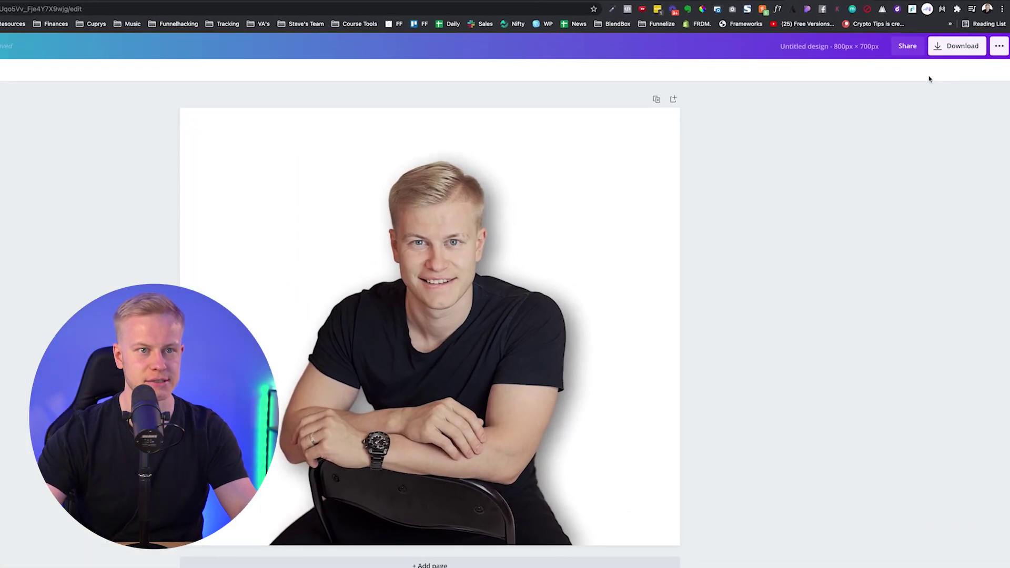
click(964, 74)
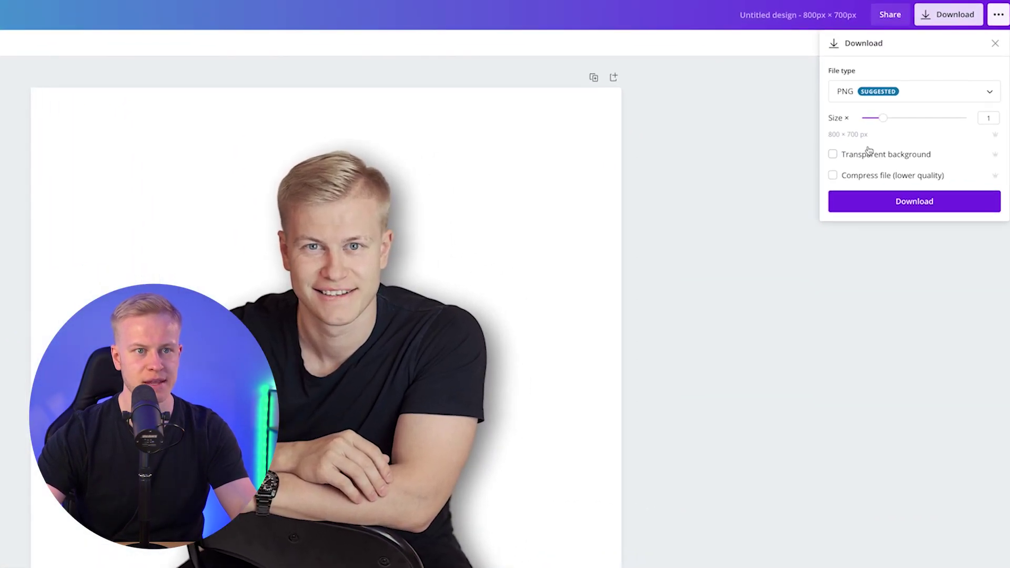
click(730, 193)
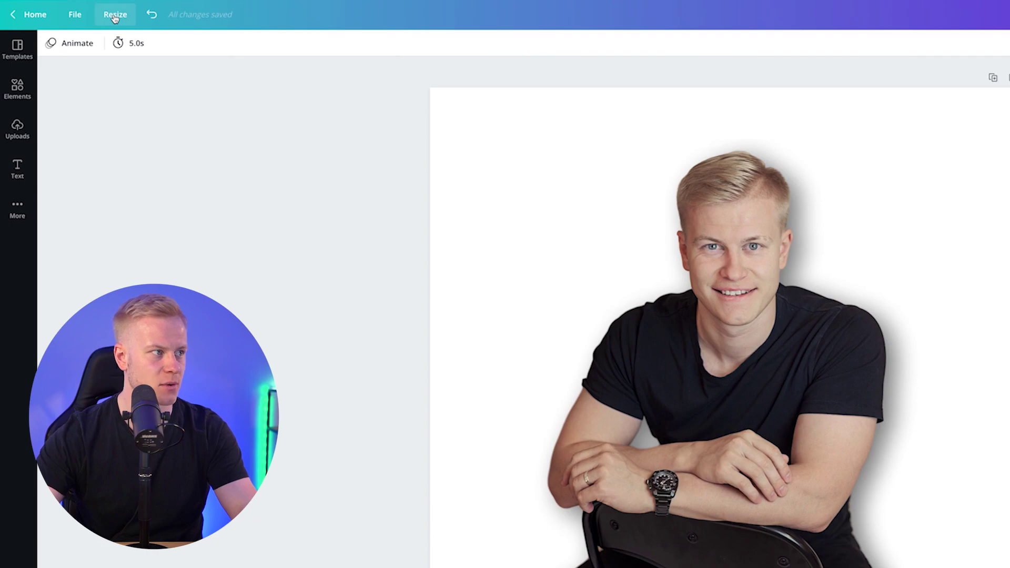
Create a resized copy of the portrait design at 550 × 670 px
click(114, 18)
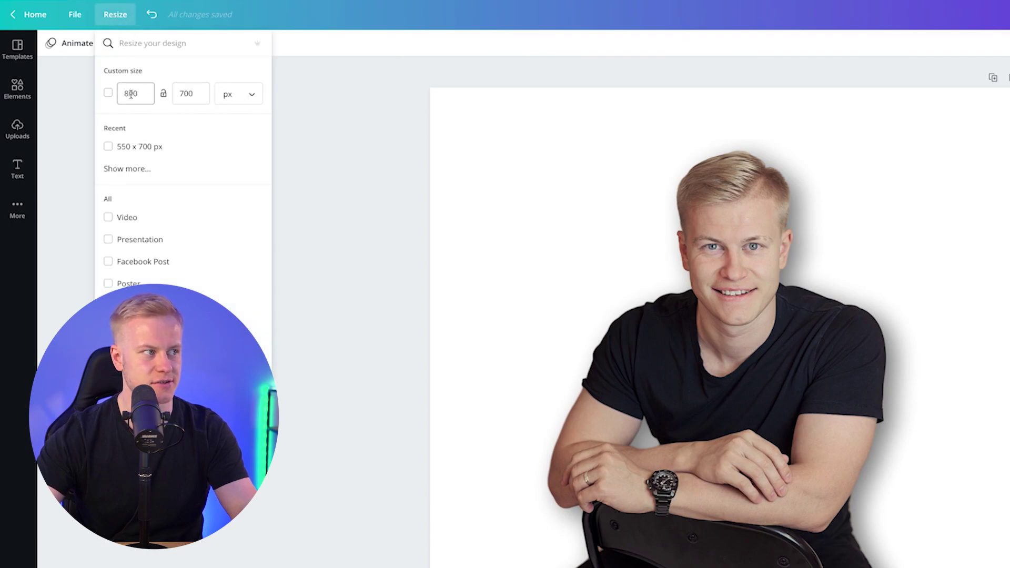
text(550)
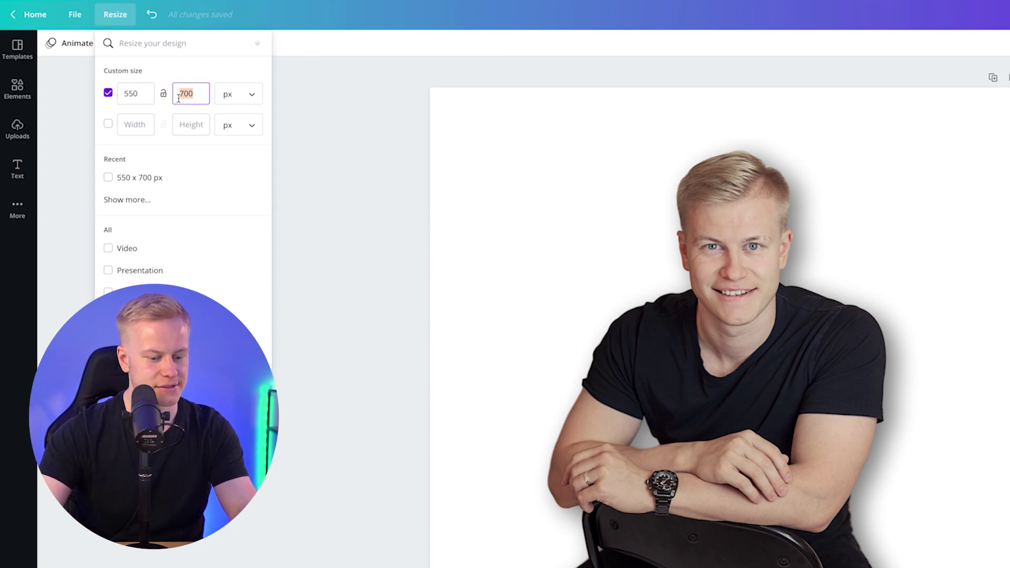
text(670)
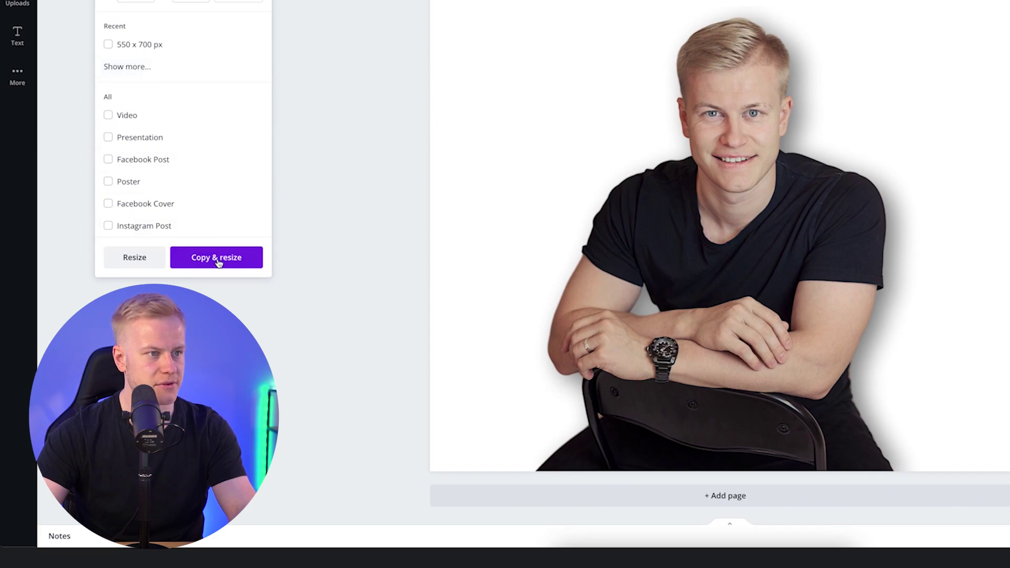
click(218, 260)
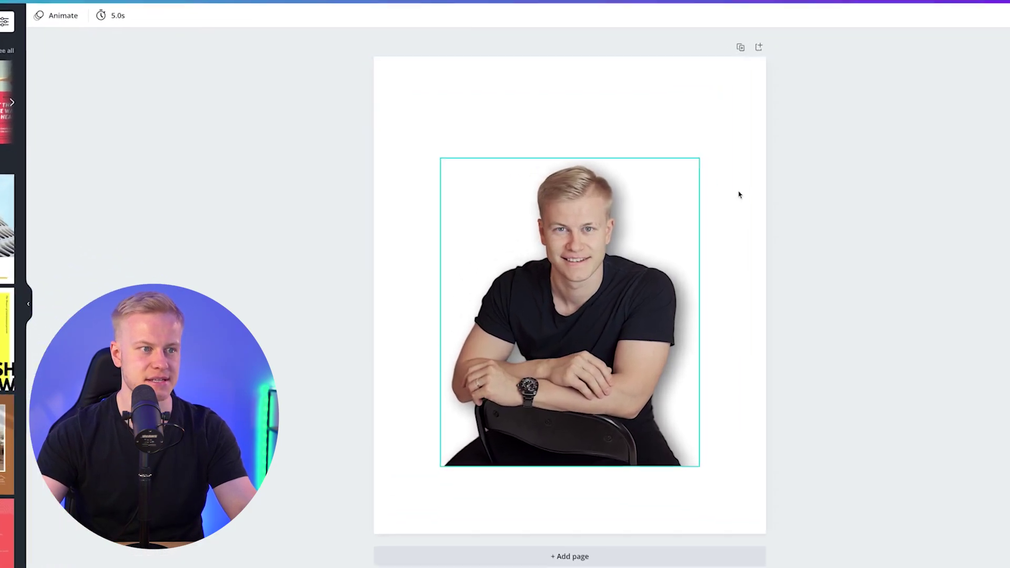
Align the portrait with the page's lower-left corner and enlarge it to fill the page, and check the download options
drag(620, 243, 550, 309)
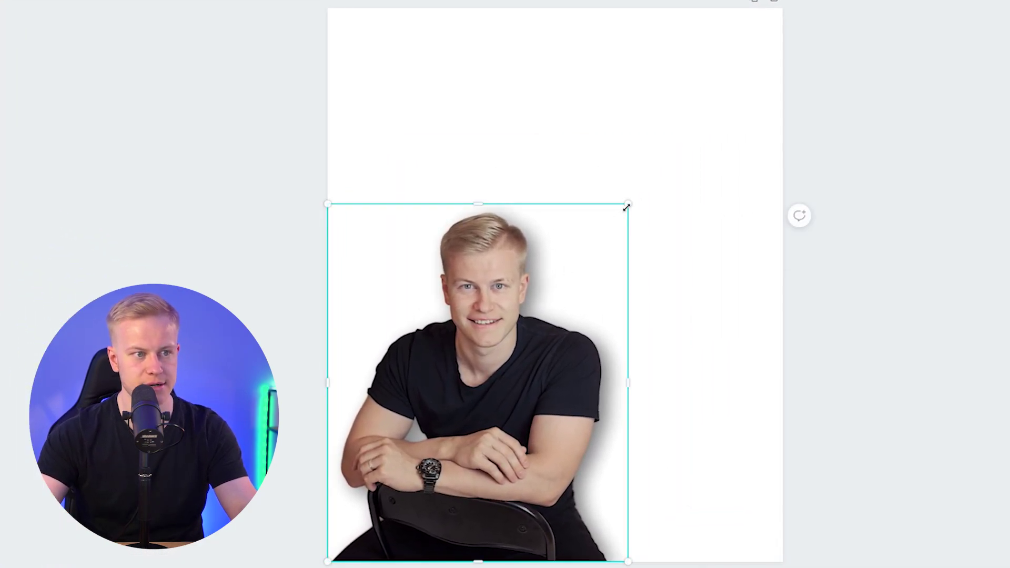
drag(626, 207, 844, 55)
click(942, 153)
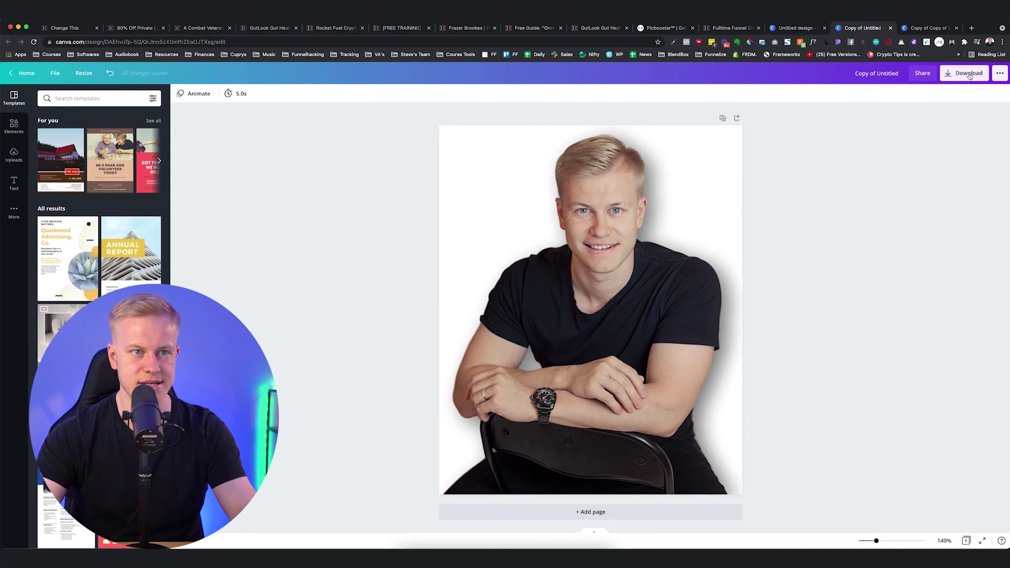
click(970, 76)
click(777, 174)
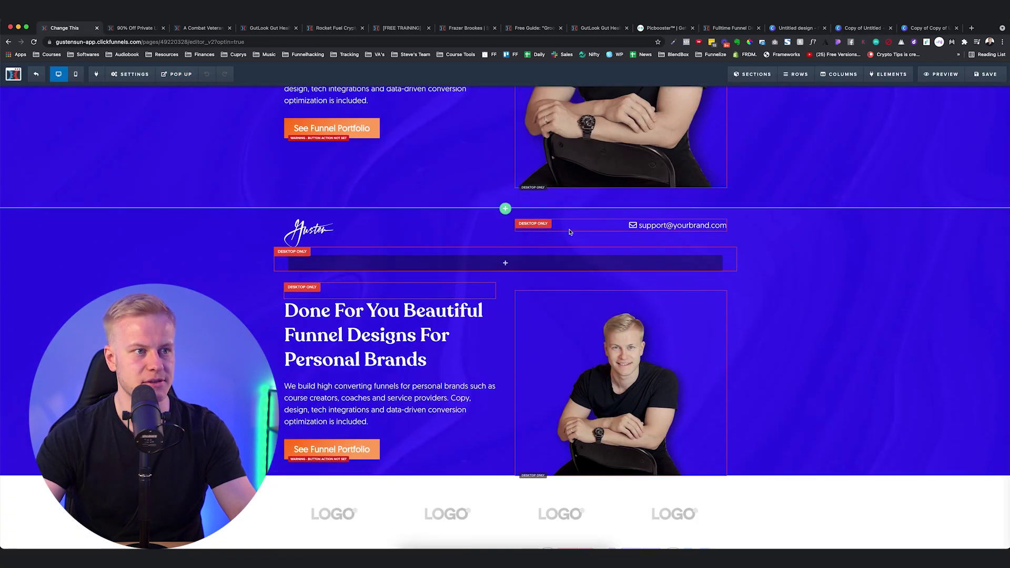
Return to the ClickFunnels page and inspect the larger portrait in the upper hero section
scroll(633, 225, down, 3)
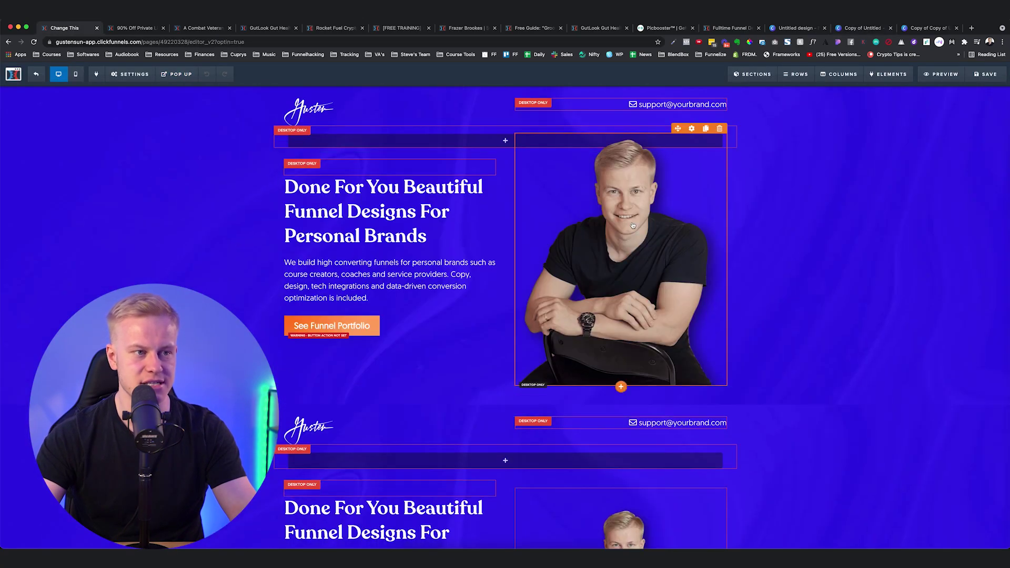
click(633, 225)
click(679, 213)
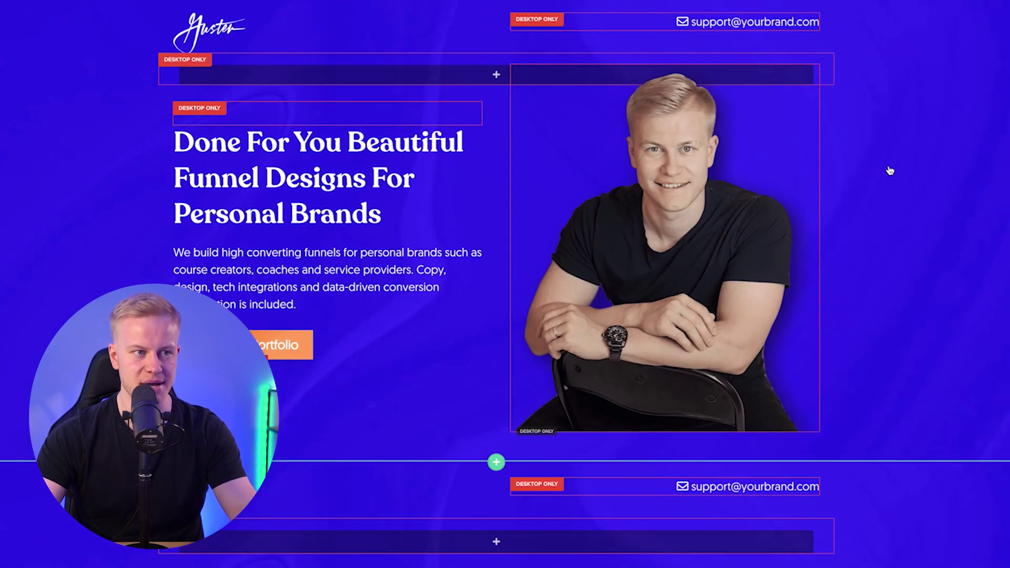
Try an image width of 700 on the smaller portrait in the lower hero section, and clear the value
scroll(780, 221, down, 5)
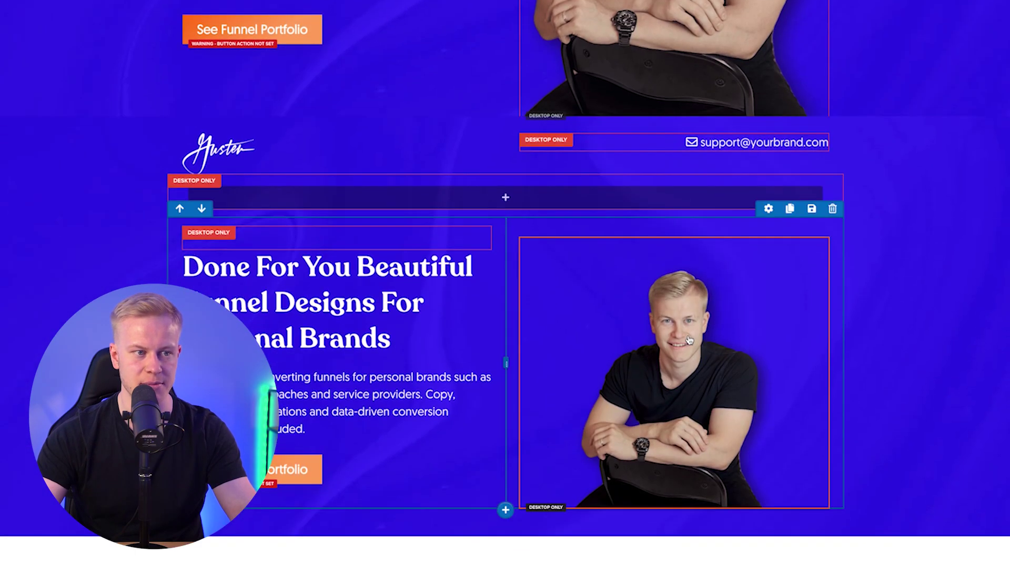
click(689, 340)
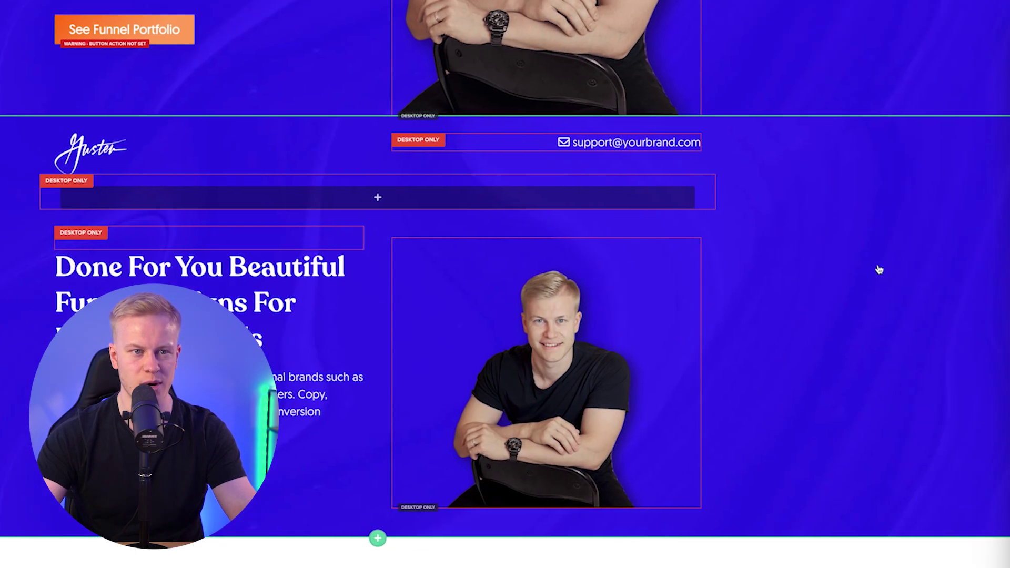
text(700)
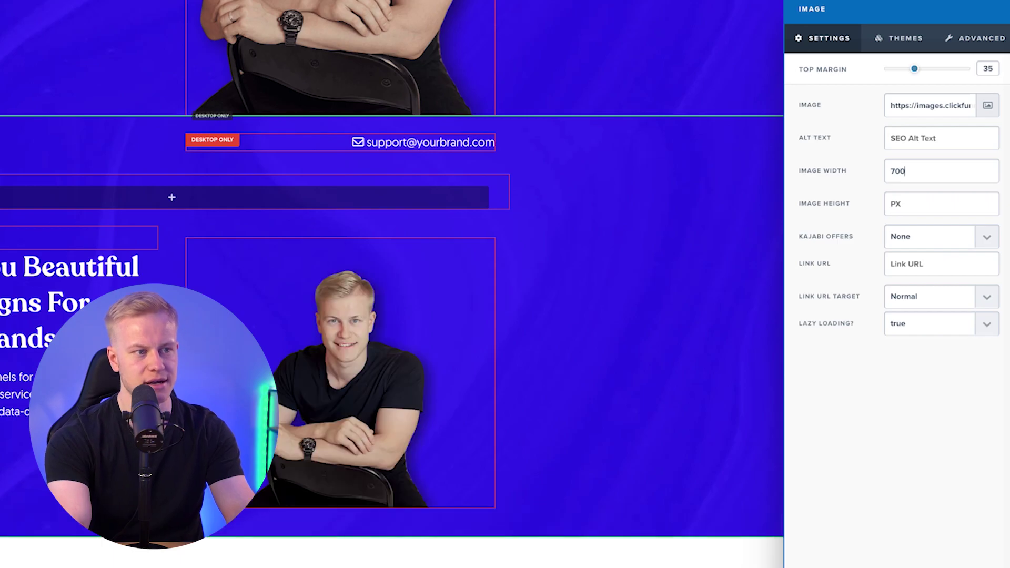
key(BackSpace)
key(BackSpace)
key(BackSpace)
text(100%)
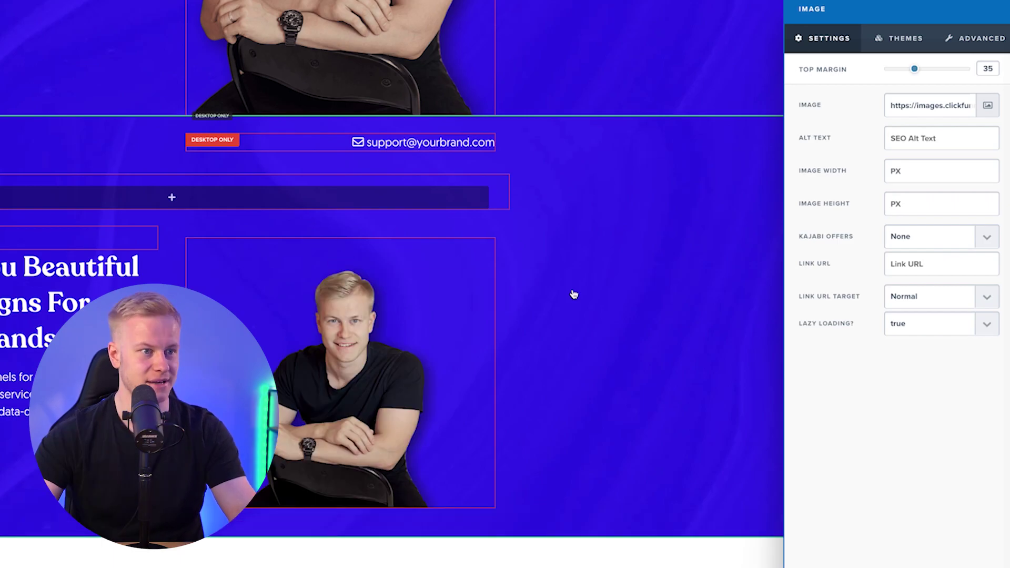
click(573, 293)
Delete the duplicate hero section with the smaller portrait
click(991, 174)
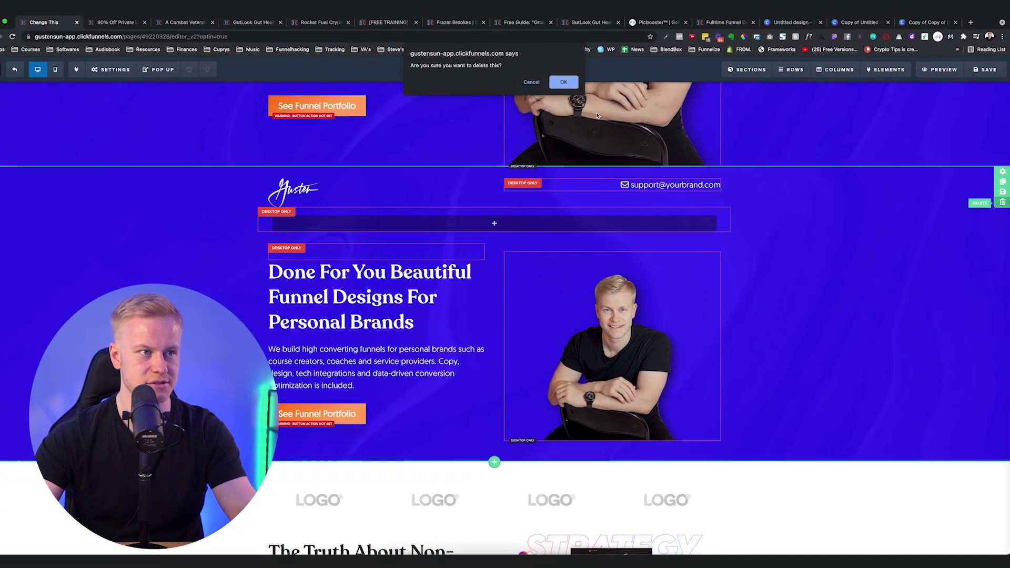
click(573, 86)
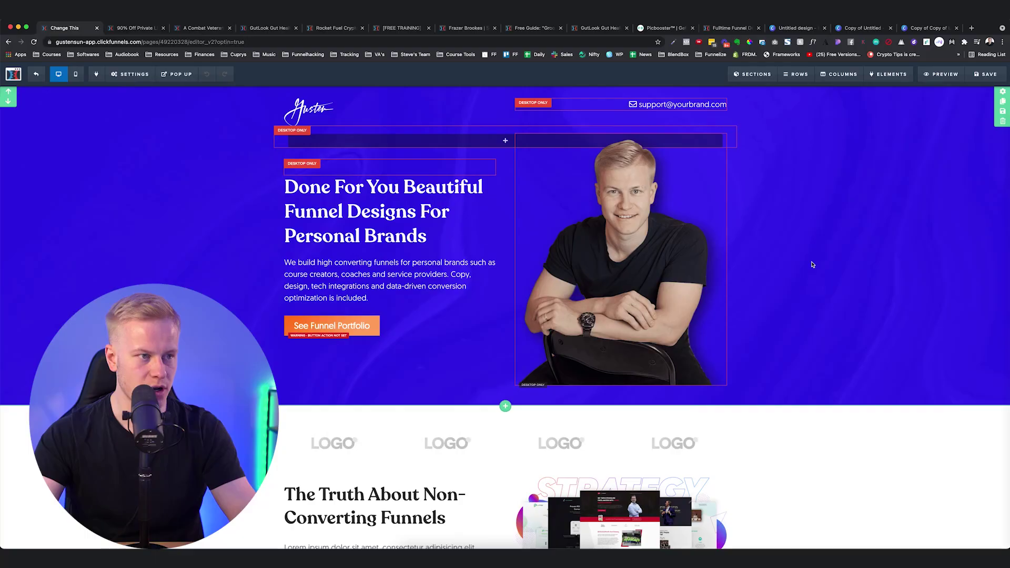
Check how the logos stack in the mobile view, and set the four-column logo row to desktop only
scroll(811, 261, down, 5)
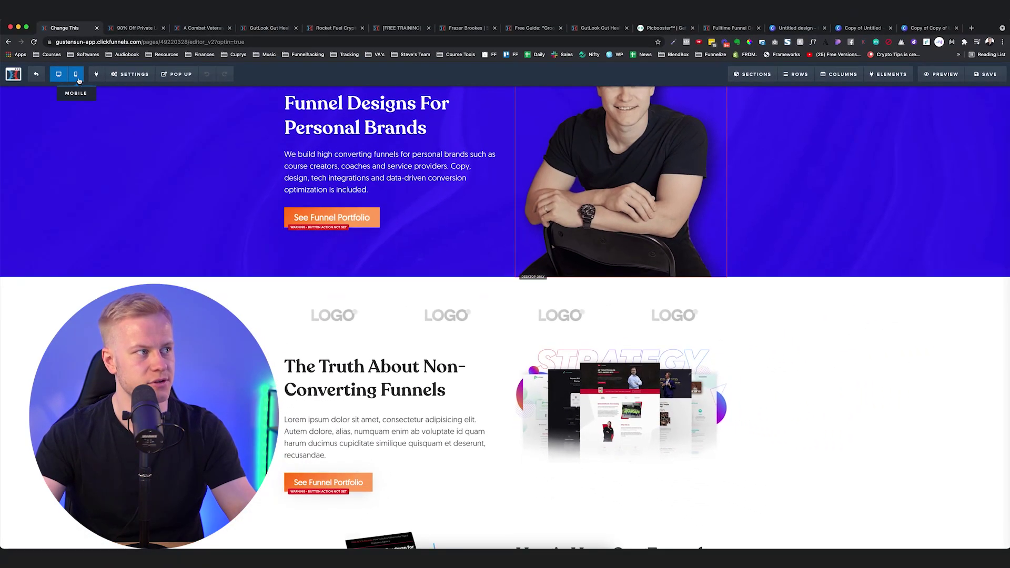
click(77, 77)
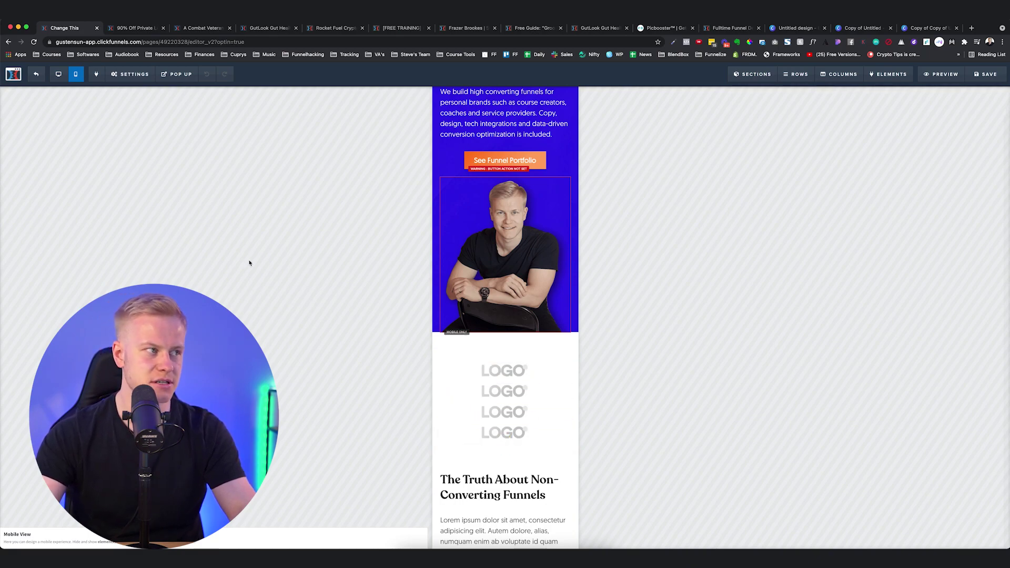
click(60, 79)
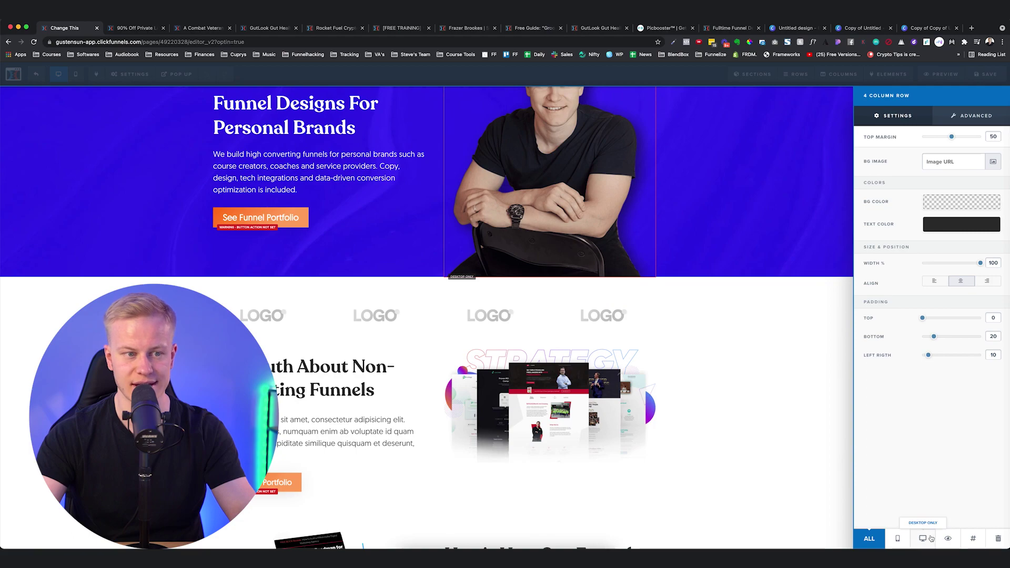
click(931, 538)
click(764, 390)
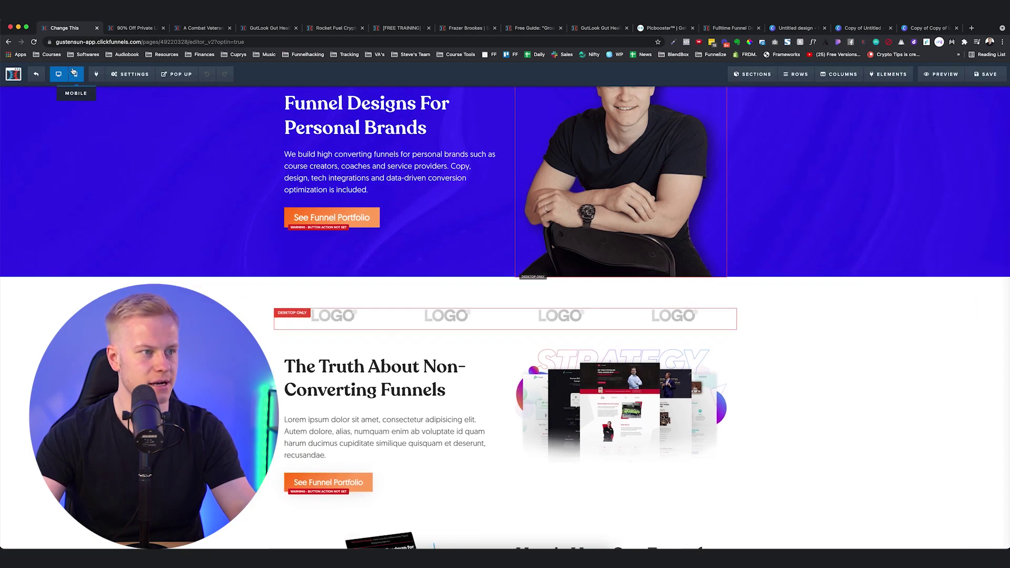
In the mobile view, add a one-column row and move it up directly above "The Truth About Non-Converting Funnels"
click(74, 73)
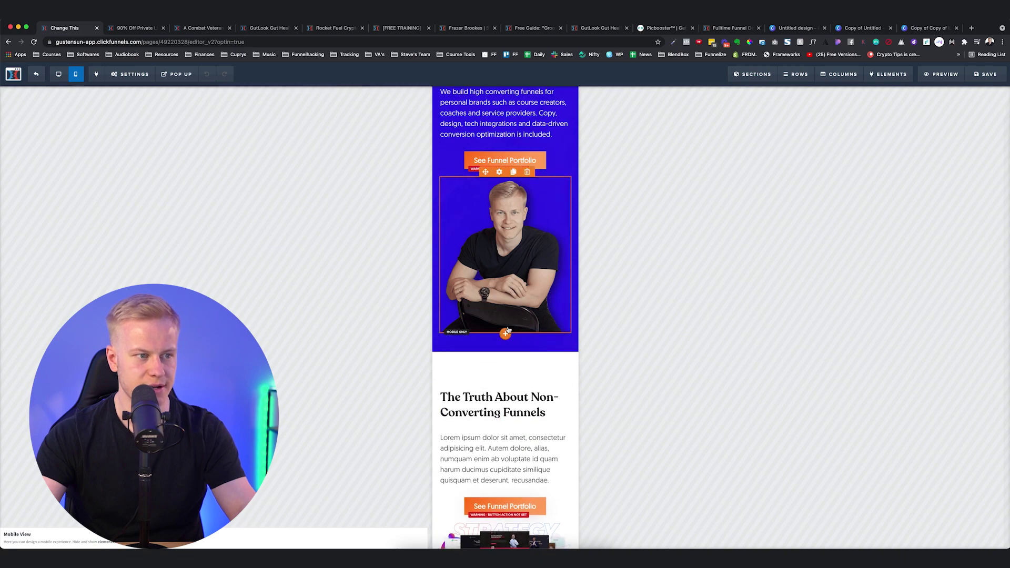
scroll(505, 315, down, 6)
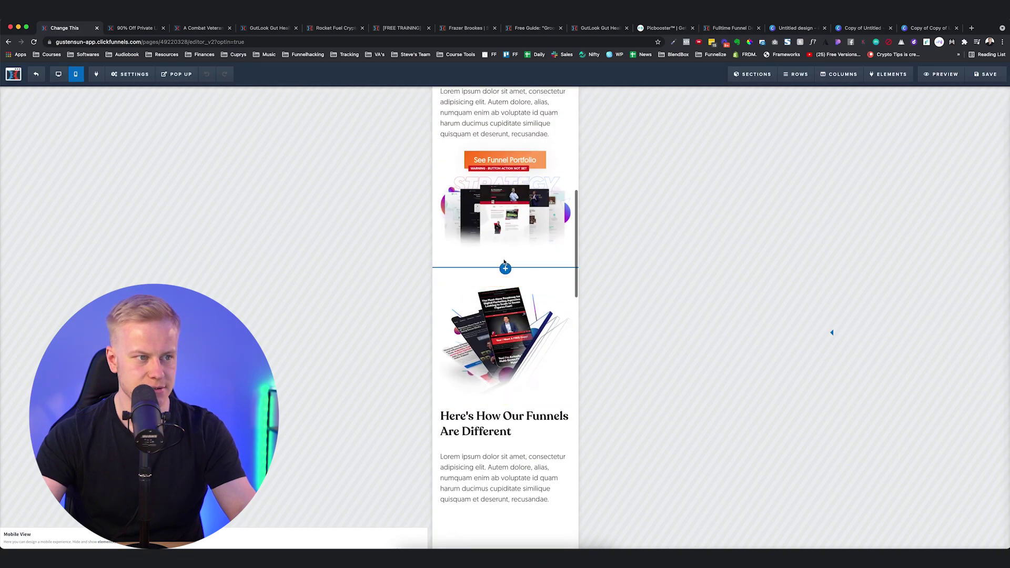
click(504, 269)
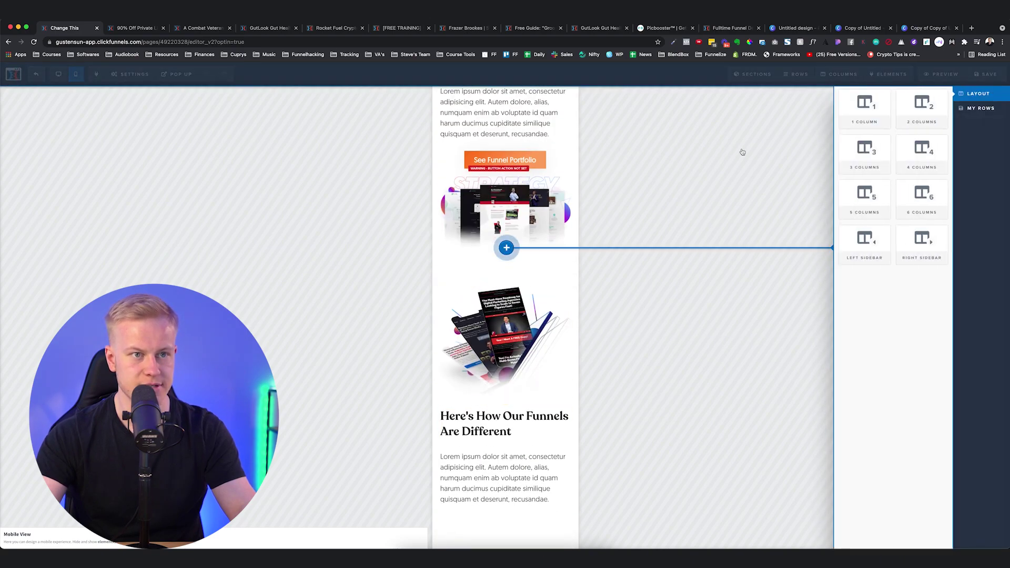
click(863, 106)
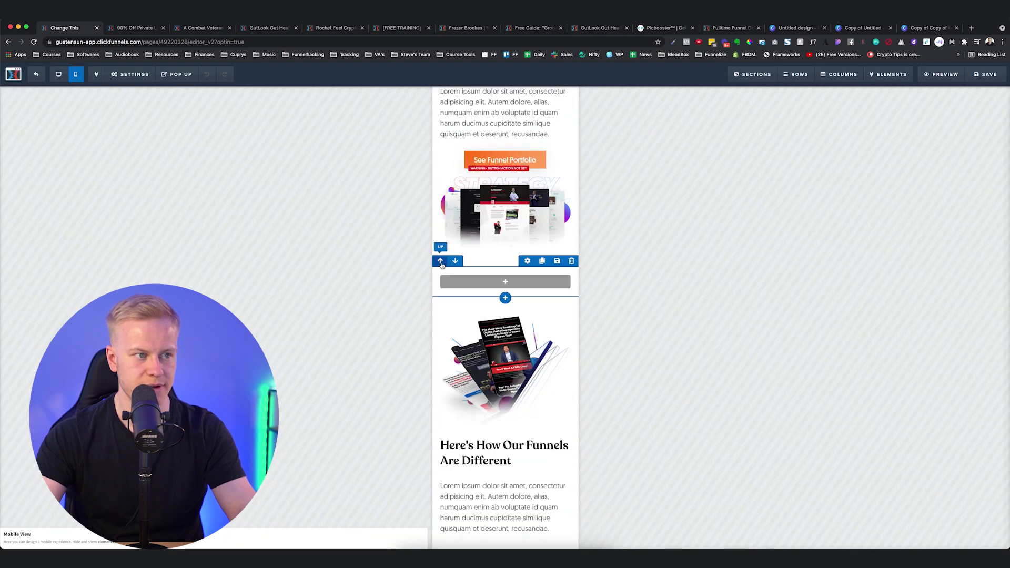
click(441, 262)
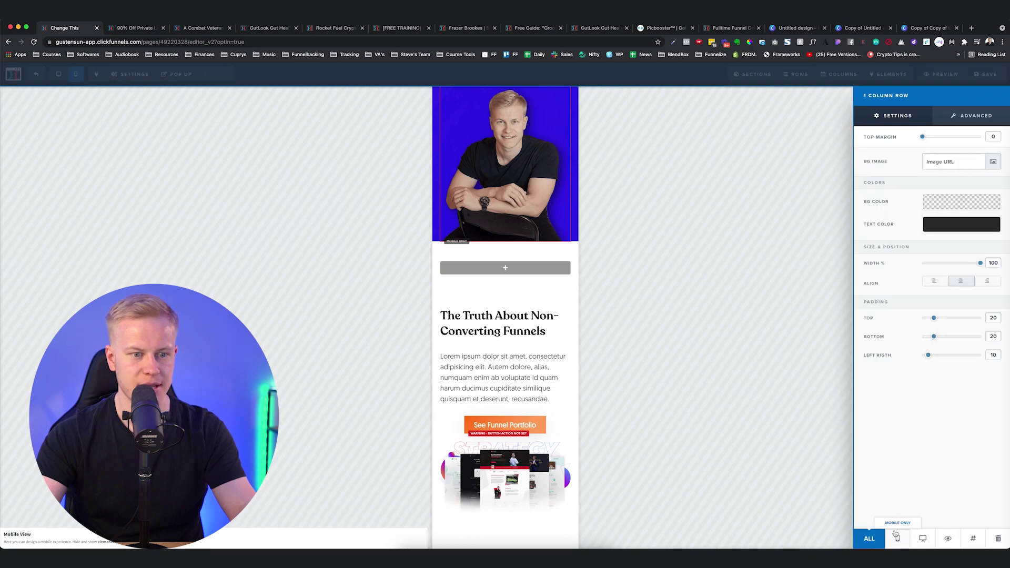
Set the new one-column row to mobile only and insert an Image element in it
click(895, 535)
click(508, 269)
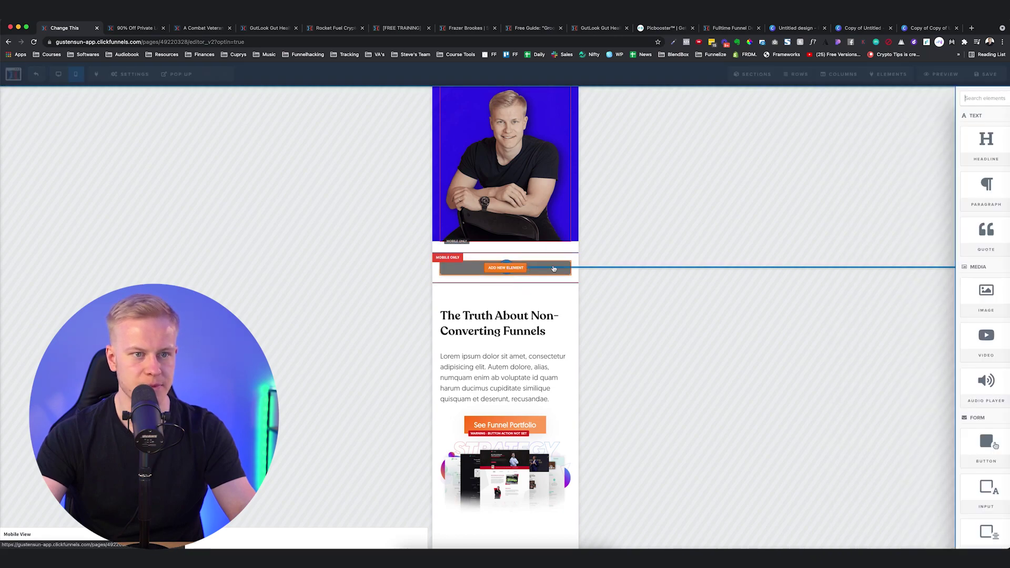
click(866, 292)
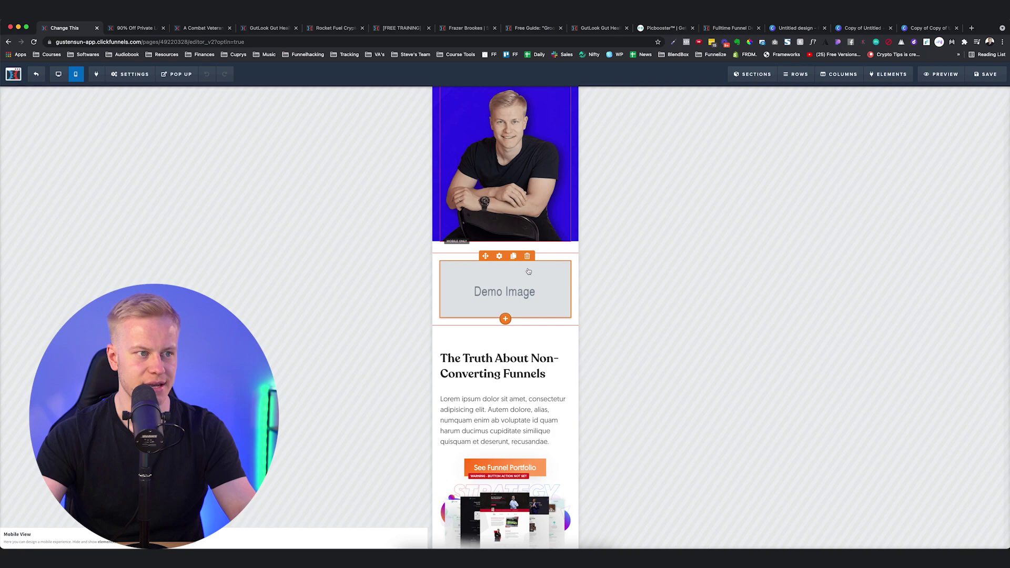
Replace the demo image with the two-logo image and clone it to form a second row of logos
click(528, 272)
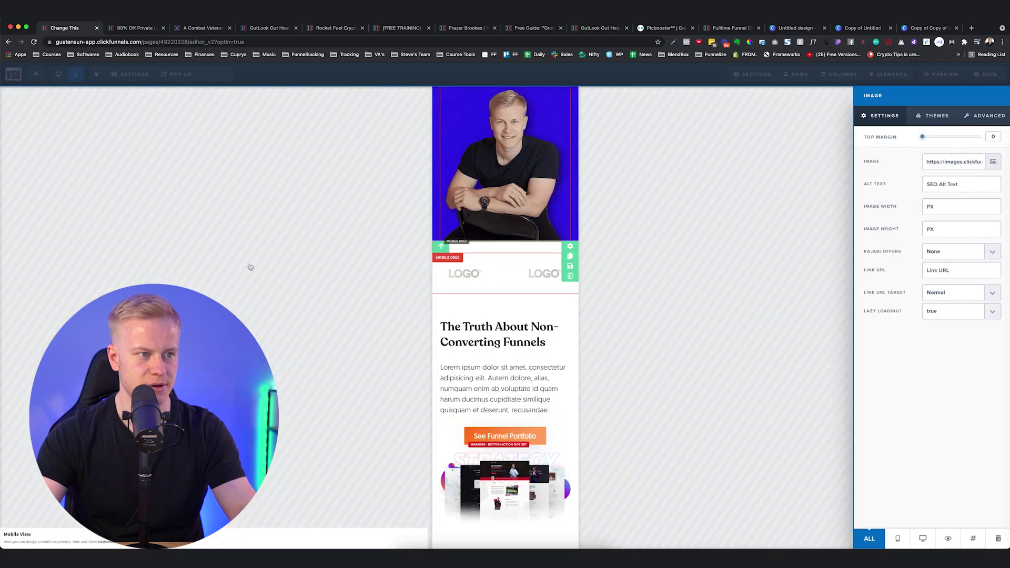
click(248, 266)
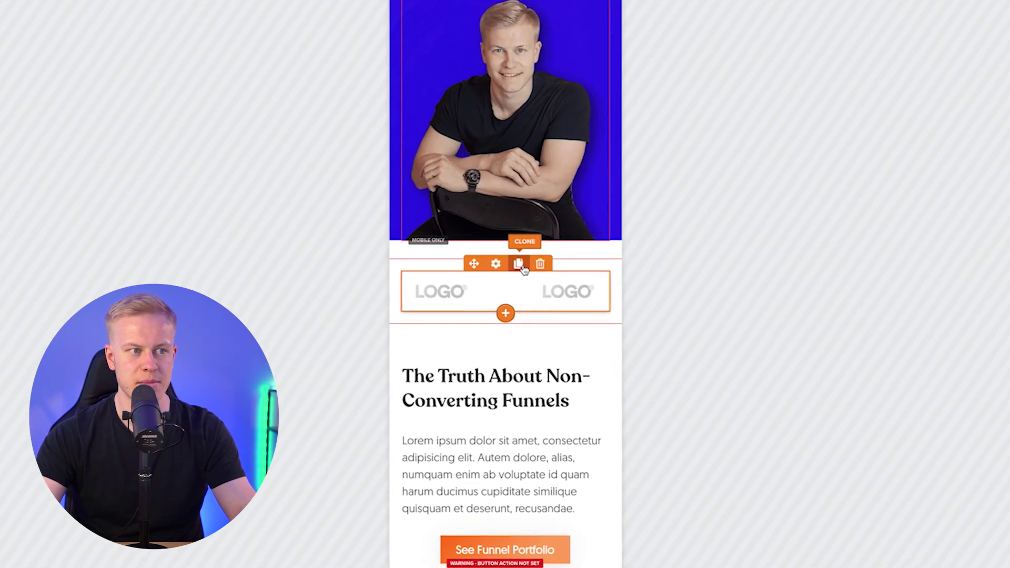
click(519, 264)
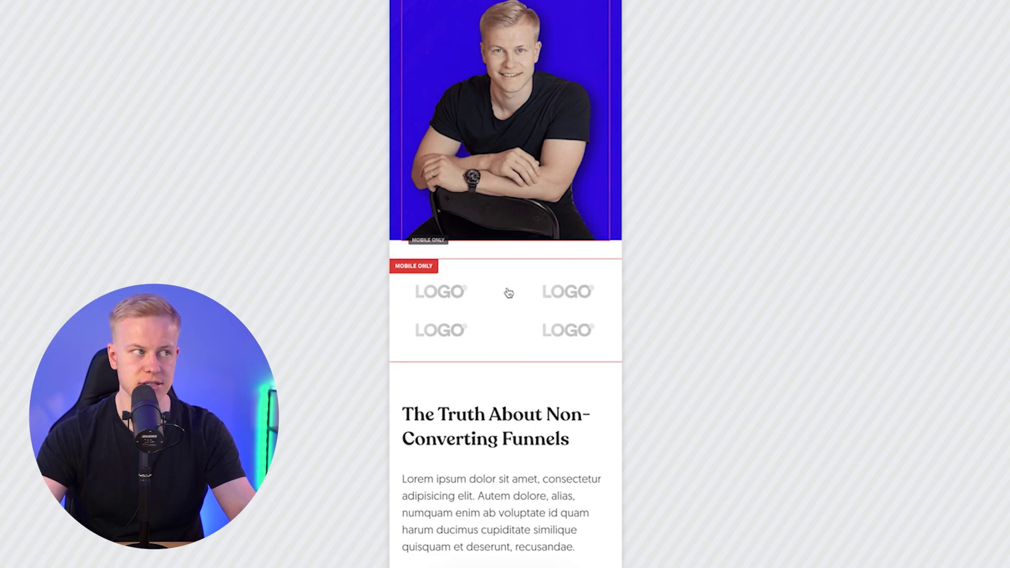
Compare the logo section between the desktop and mobile views of the page
click(59, 74)
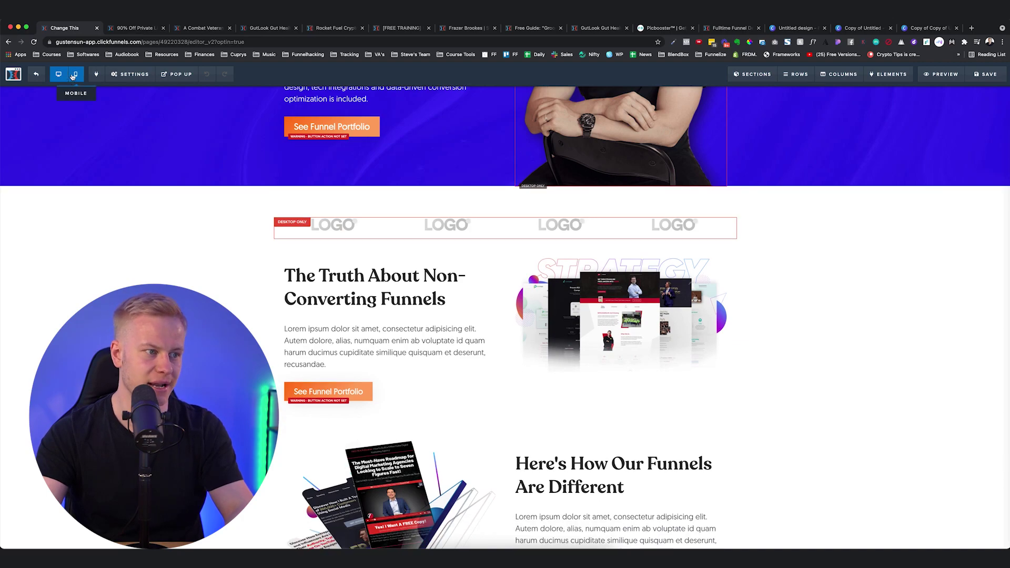
click(74, 76)
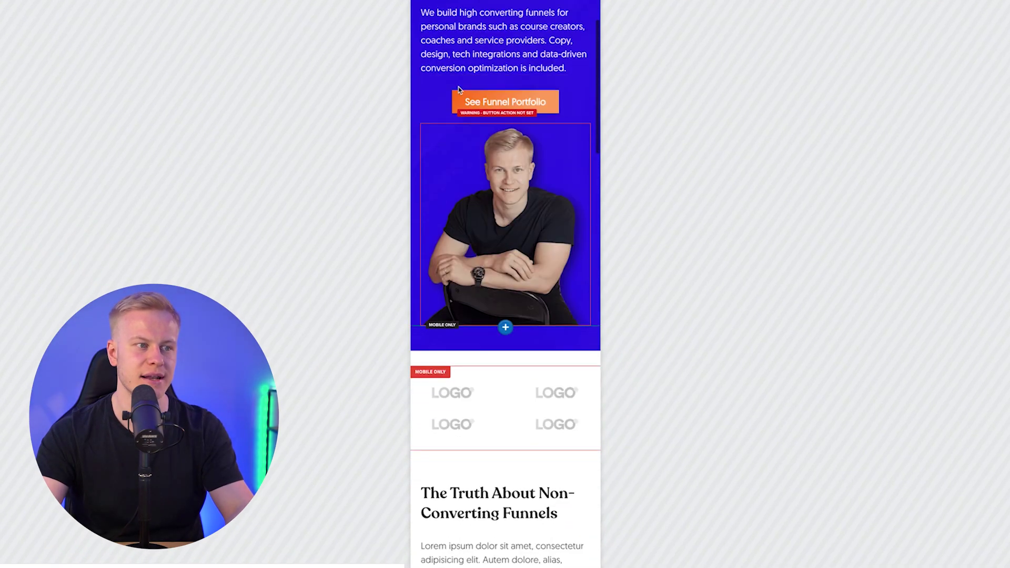
scroll(474, 184, down, 3)
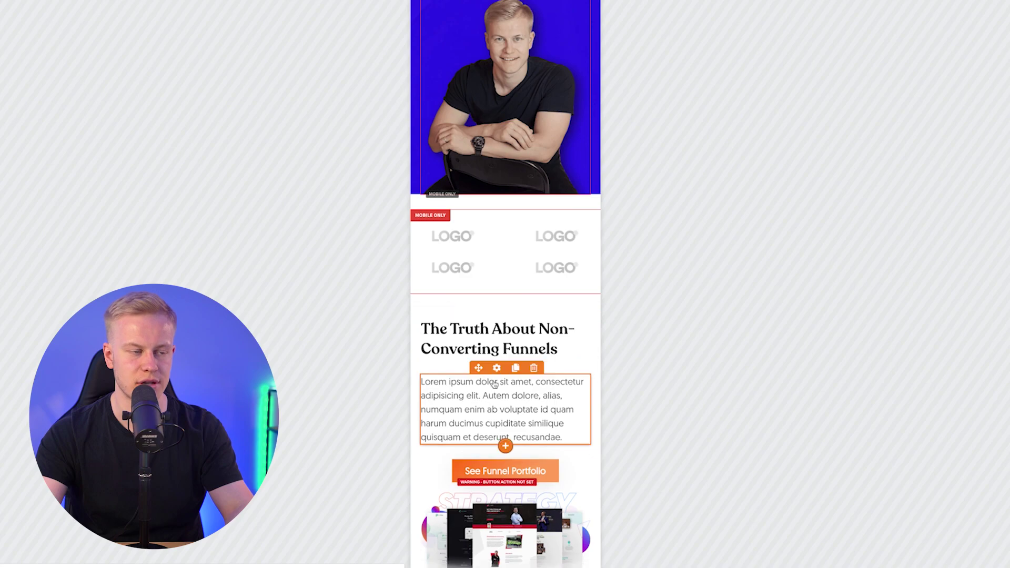
In the mobile view, clone the strategy image under "The Truth About Non-Converting Funnels" and set the upper copy to mobile only
scroll(474, 316, down, 5)
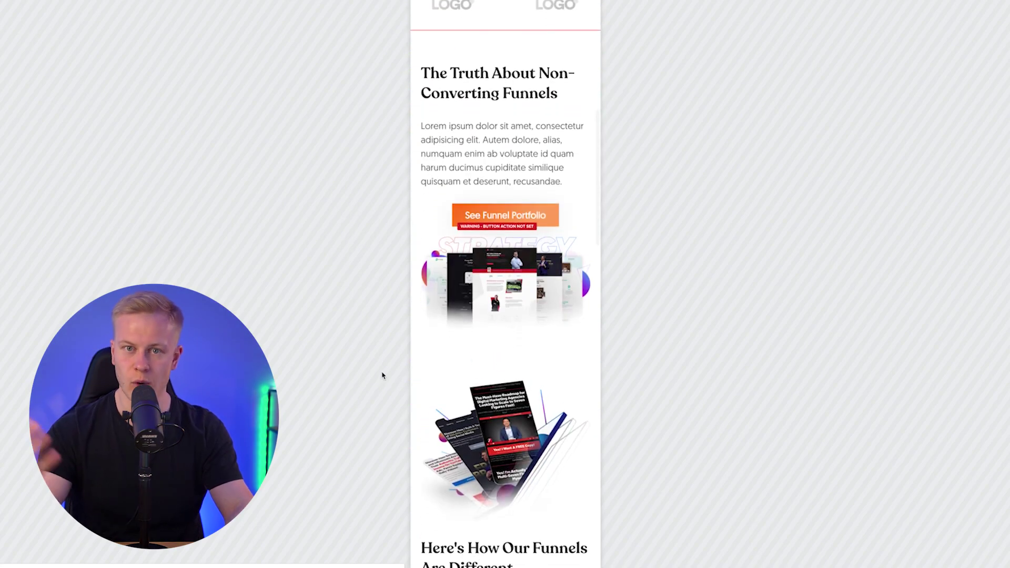
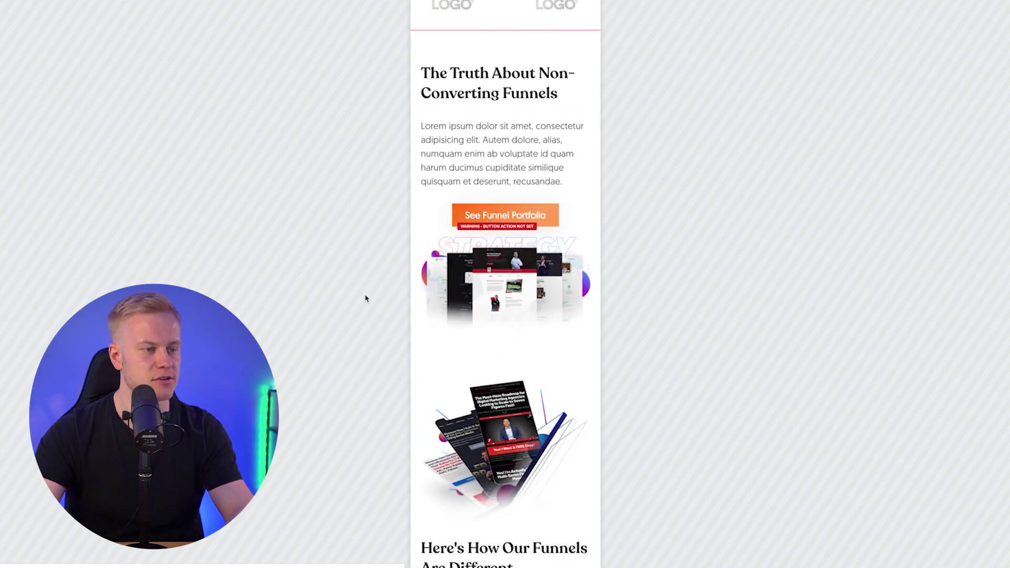
scroll(463, 326, down, 3)
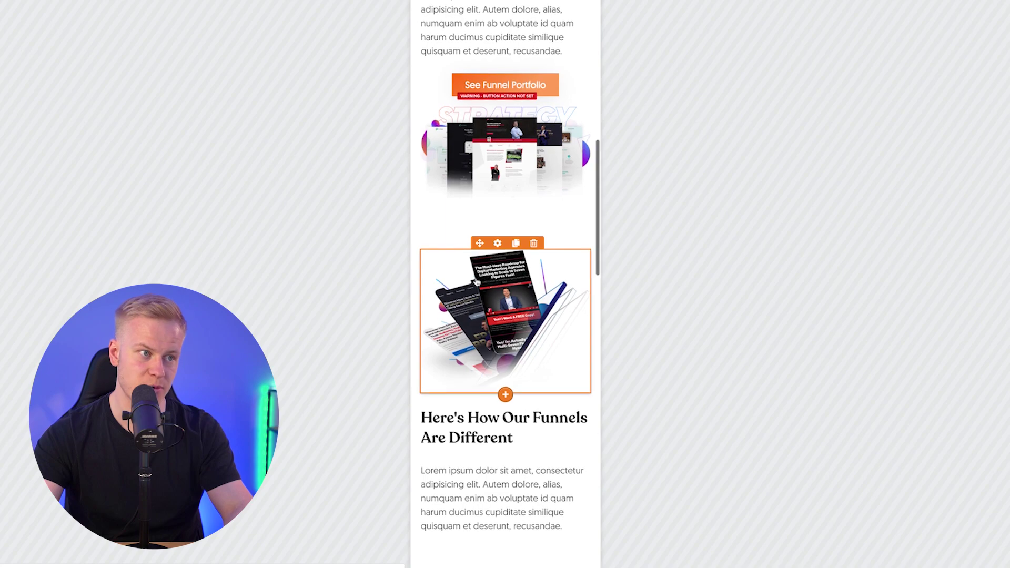
scroll(476, 283, up, 5)
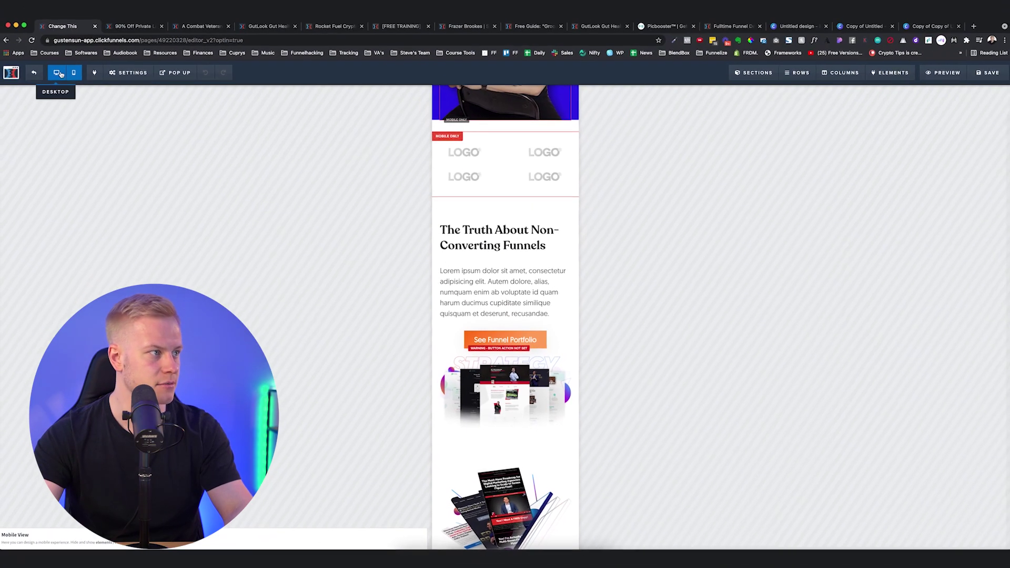
click(61, 74)
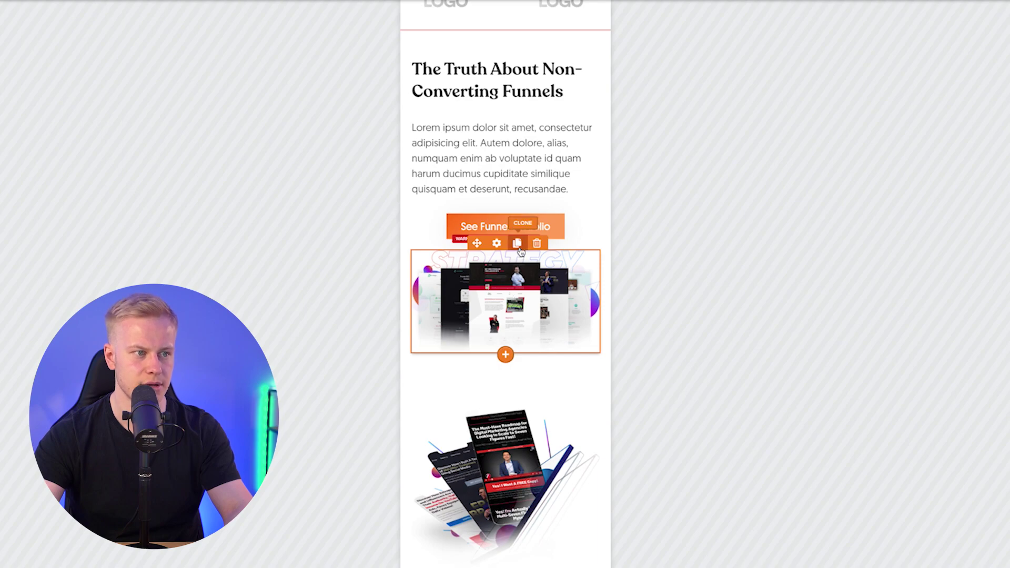
click(517, 243)
click(500, 285)
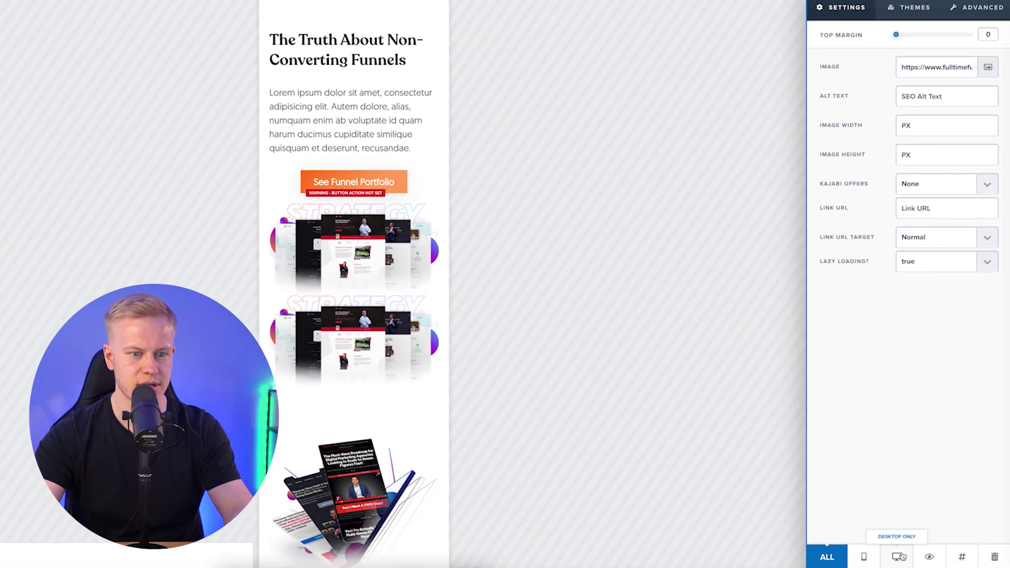
click(861, 557)
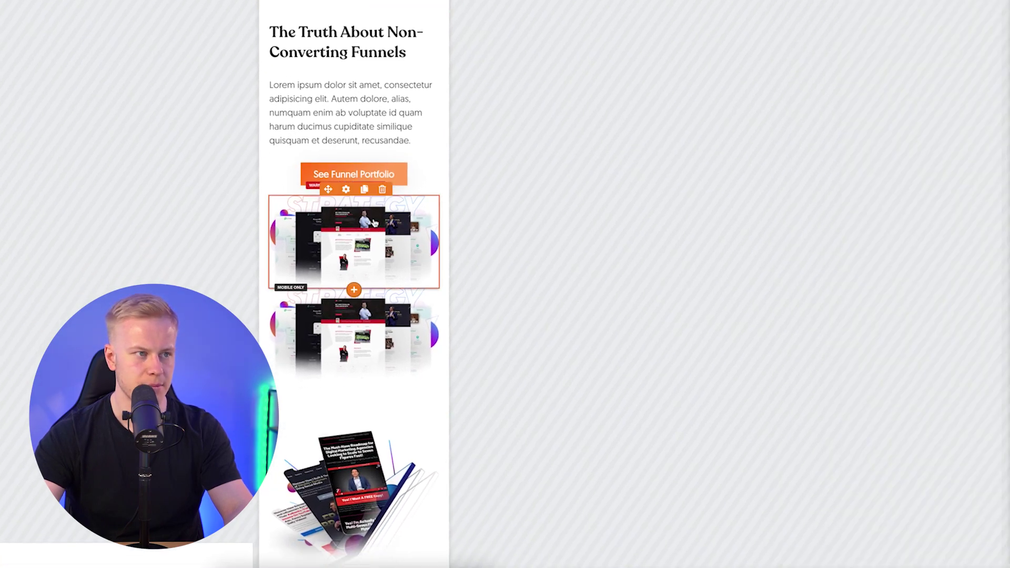
Move the mobile-only strategy image above the "The Truth About Non-Converting Funnels" heading and set the other copy to desktop only
mouse_move(350, 61)
mouse_down()
mouse_move(331, 56)
mouse_move(349, 41)
mouse_up()
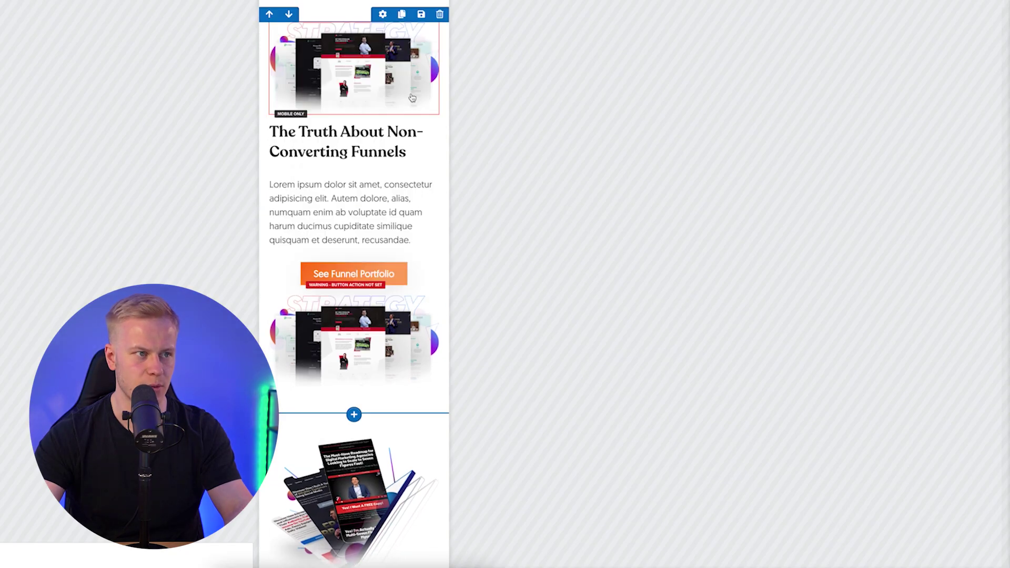
scroll(350, 216, down, 5)
click(350, 215)
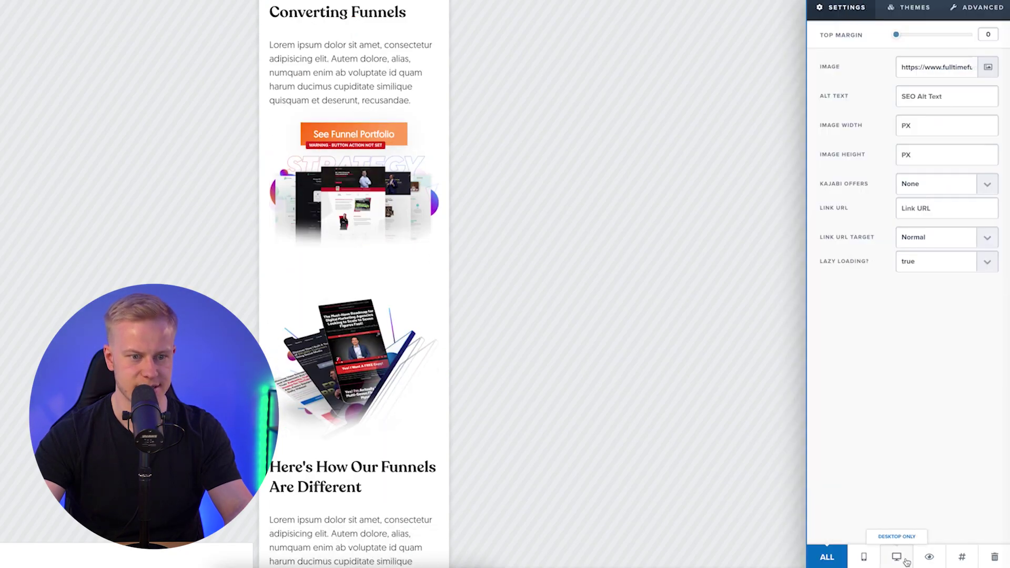
click(906, 561)
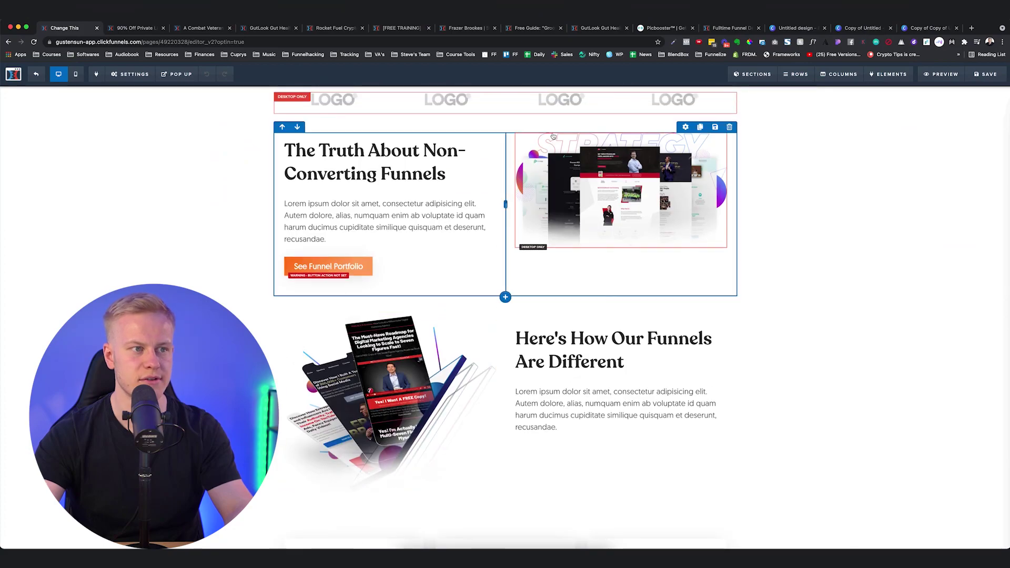
Review the order of images, headings and text in the page's mobile view, from the hero portrait to the funnel sections
click(75, 74)
scroll(506, 240, down, 10)
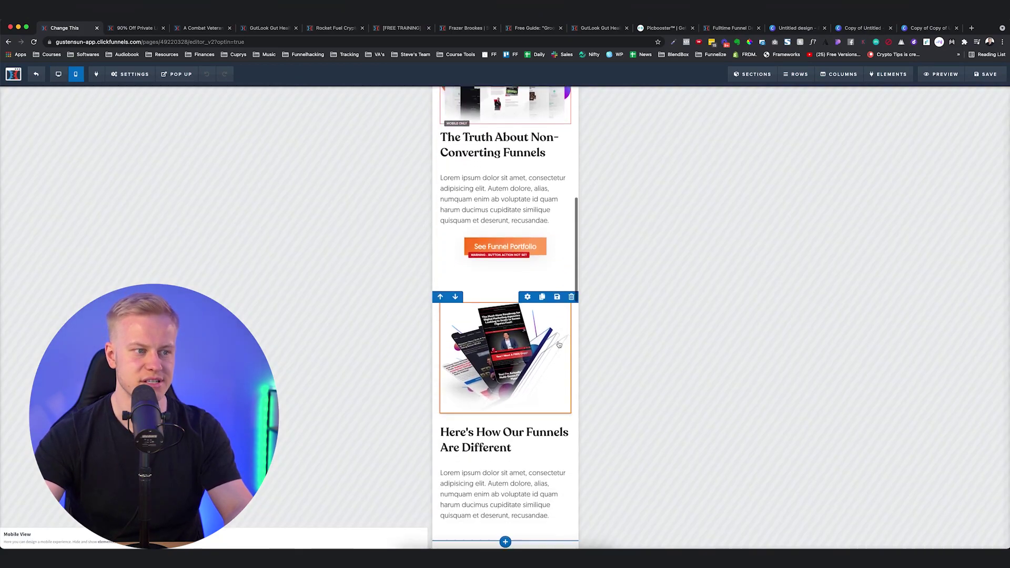
scroll(526, 342, up, 5)
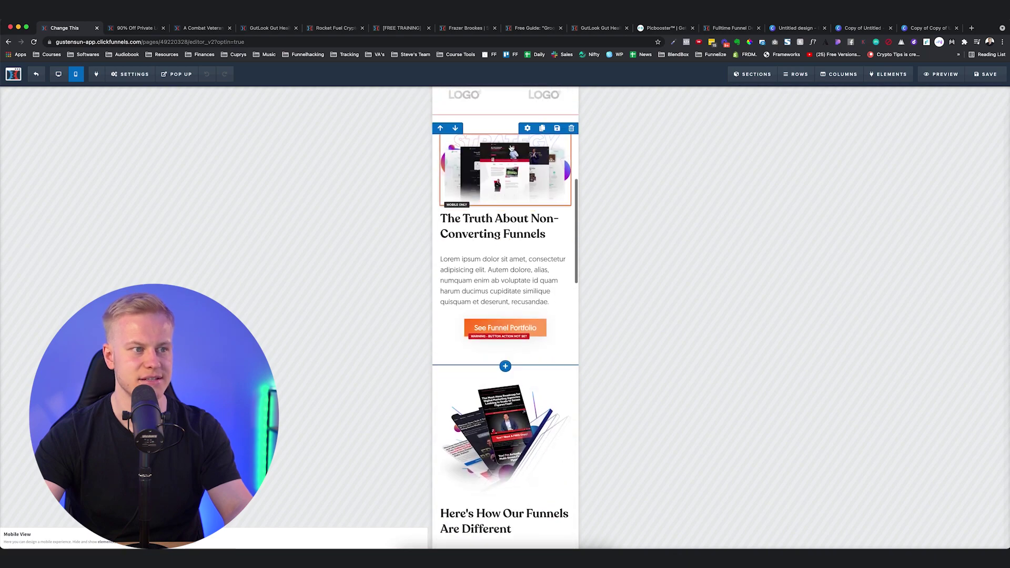
scroll(517, 263, down, 3)
scroll(517, 258, down, 2)
scroll(513, 263, up, 10)
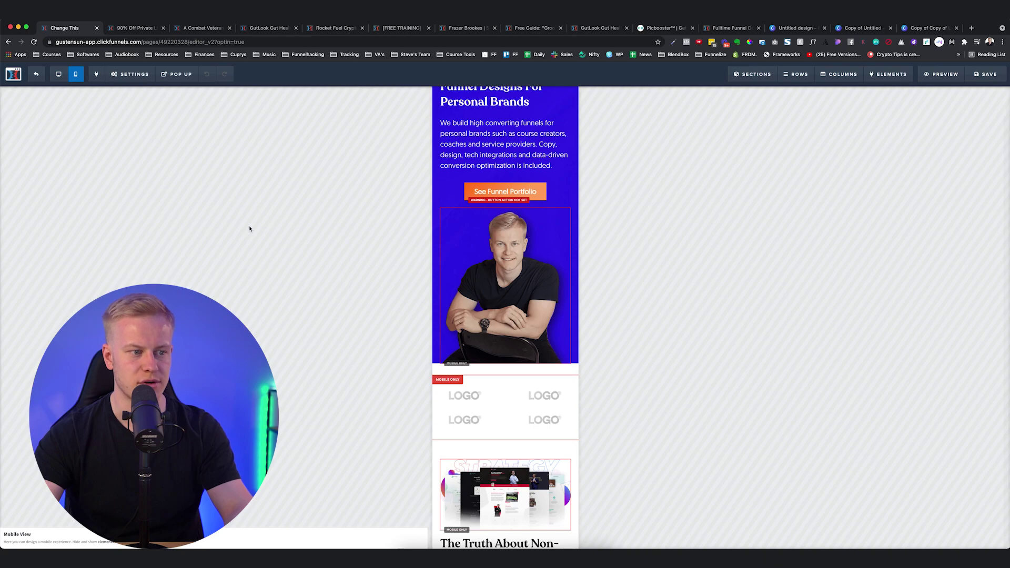
scroll(471, 294, down, 3)
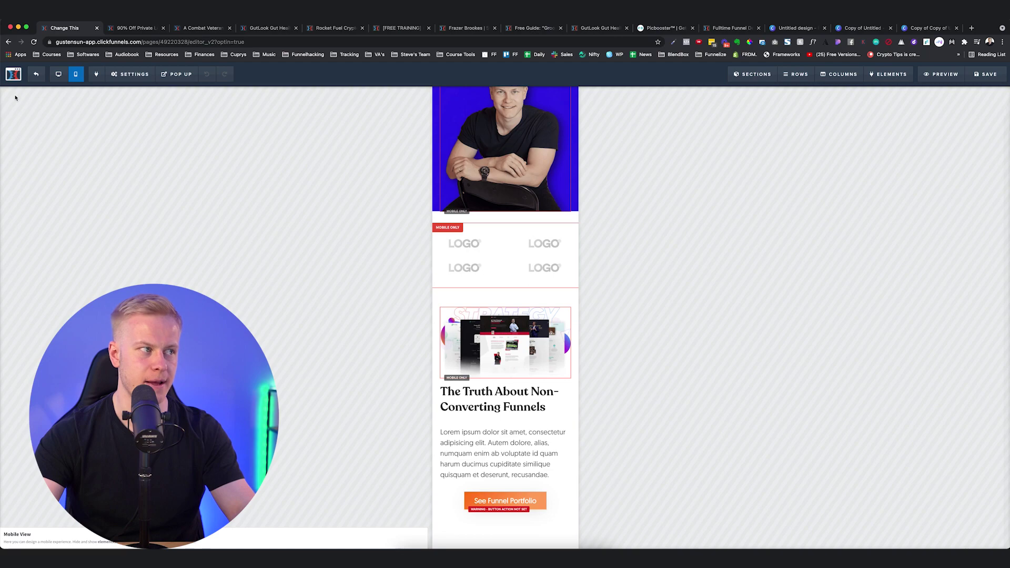
In the desktop view, widen the column holding the strategy image and add a one-column row beneath that two-column row
click(61, 77)
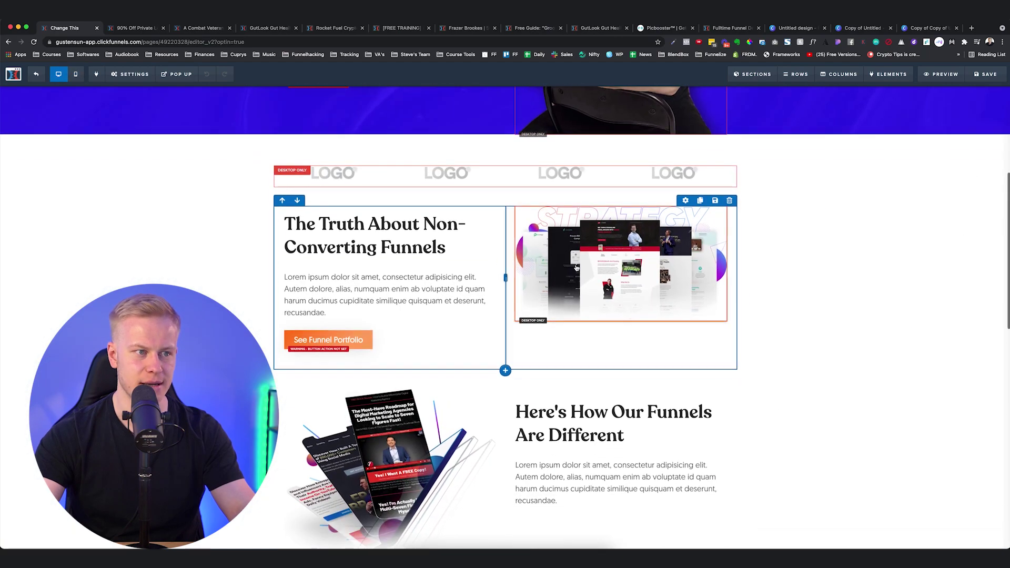
drag(498, 277, 460, 279)
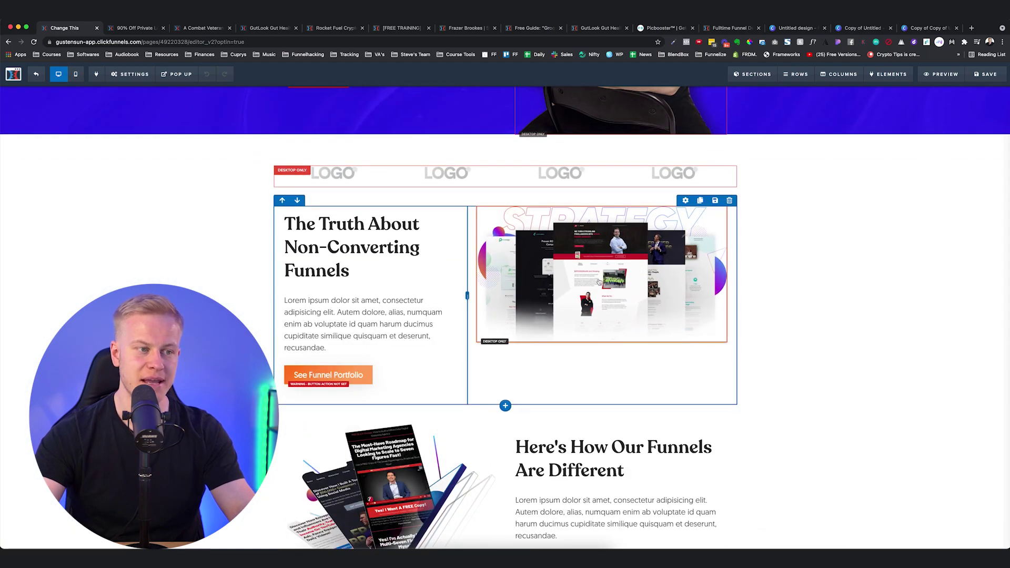
click(505, 405)
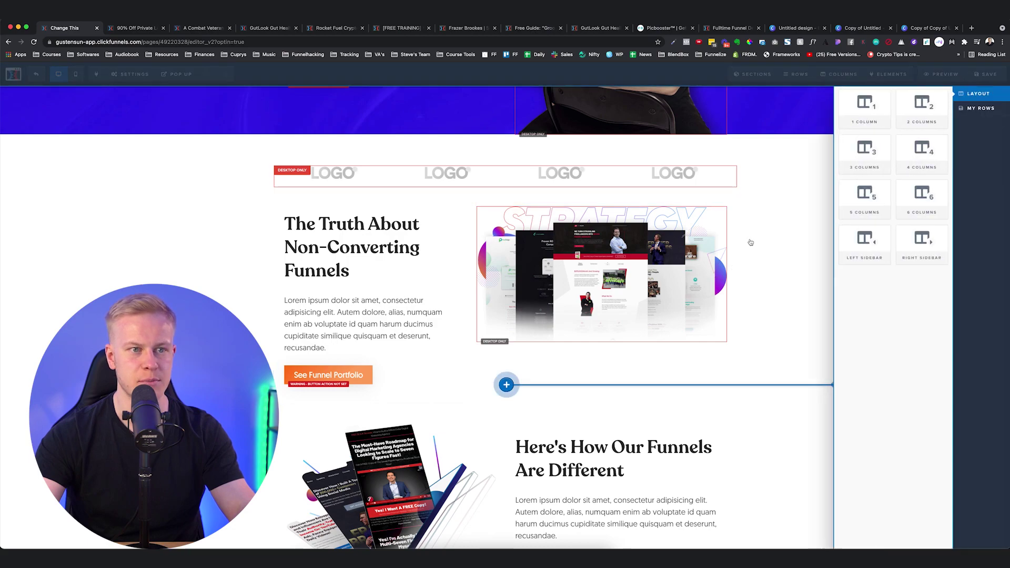
click(864, 109)
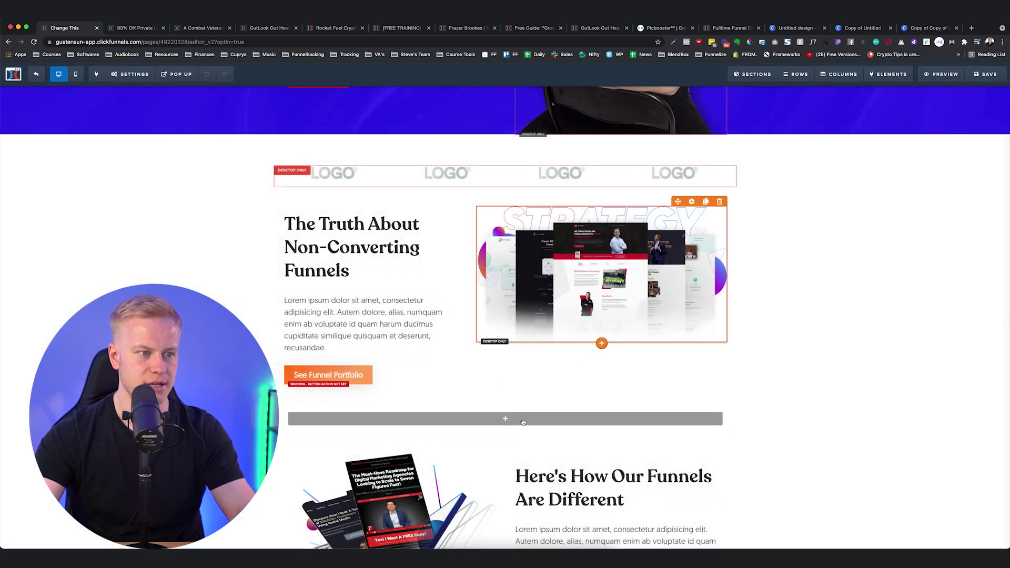
Move the desktop-only strategy image into the new one-column row and compare the section between the desktop and mobile views
drag(500, 419, 609, 406)
scroll(721, 389, down, 6)
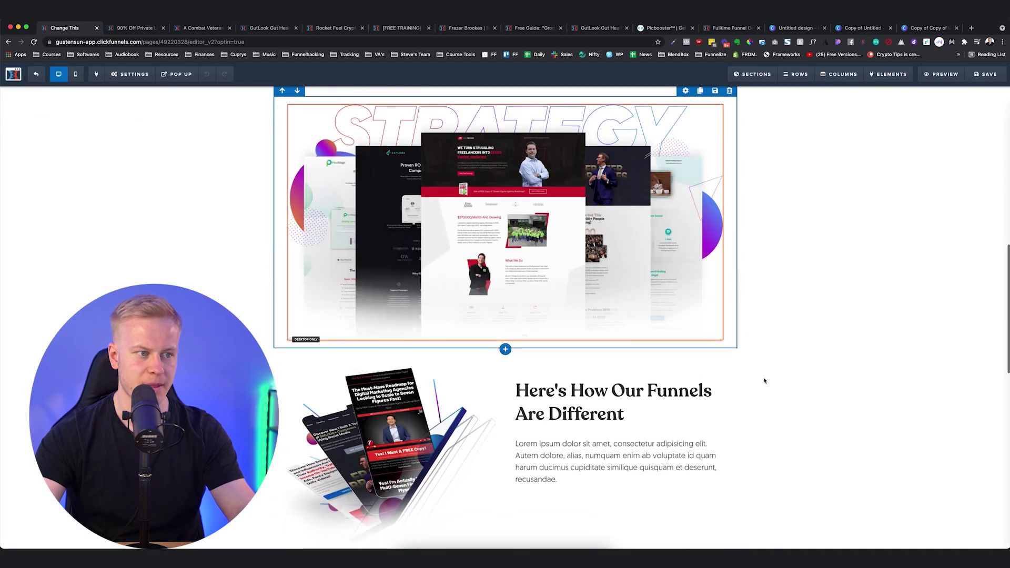
scroll(800, 368, up, 2)
scroll(837, 362, up, 1)
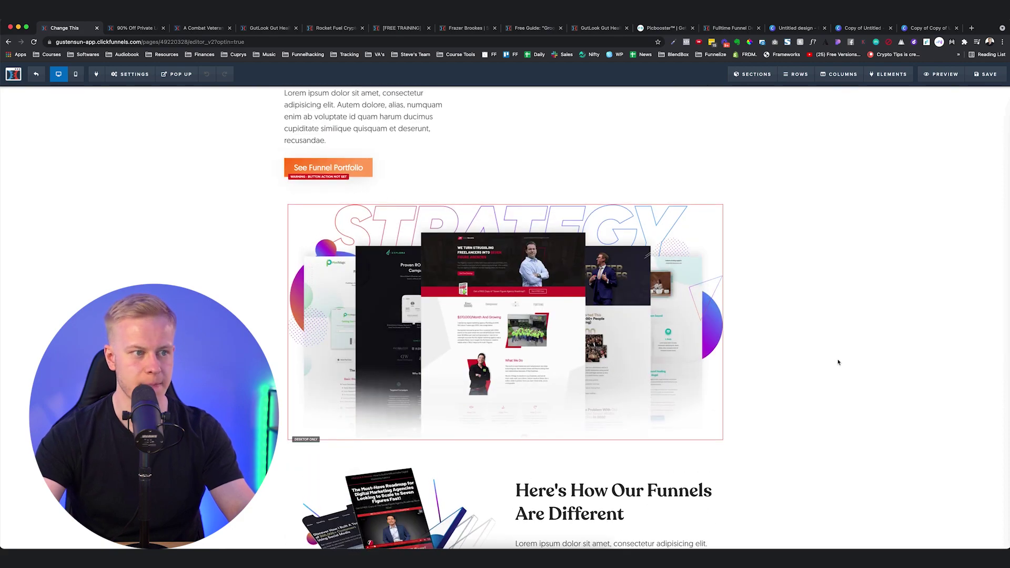
scroll(237, 235, up, 7)
scroll(319, 294, down, 8)
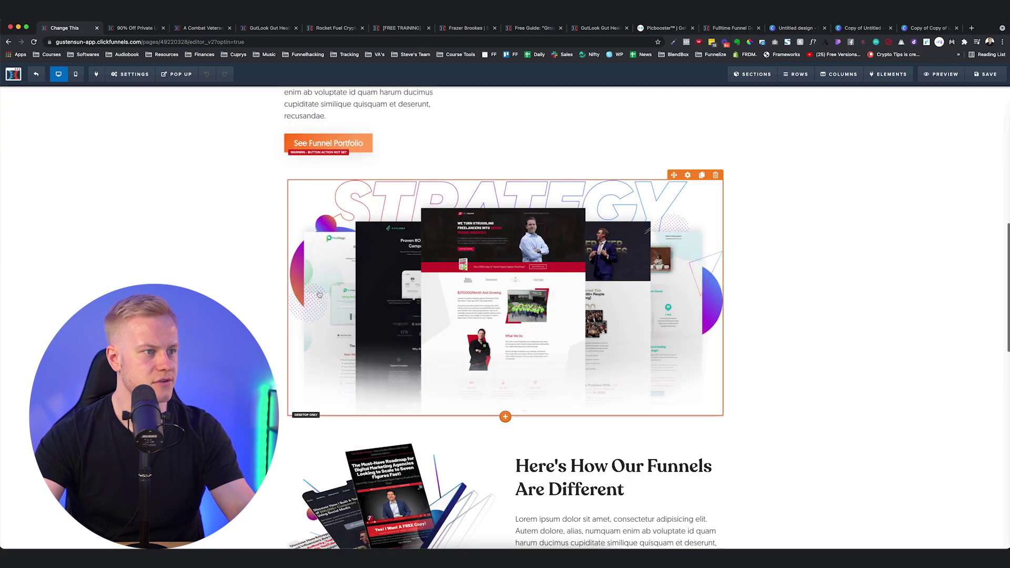
click(76, 74)
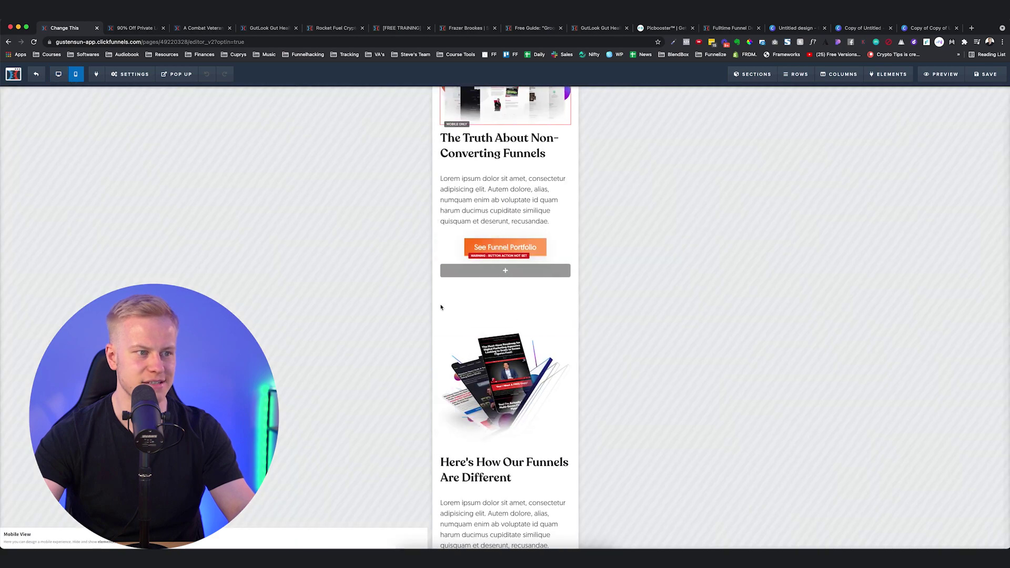
scroll(440, 305, up, 12)
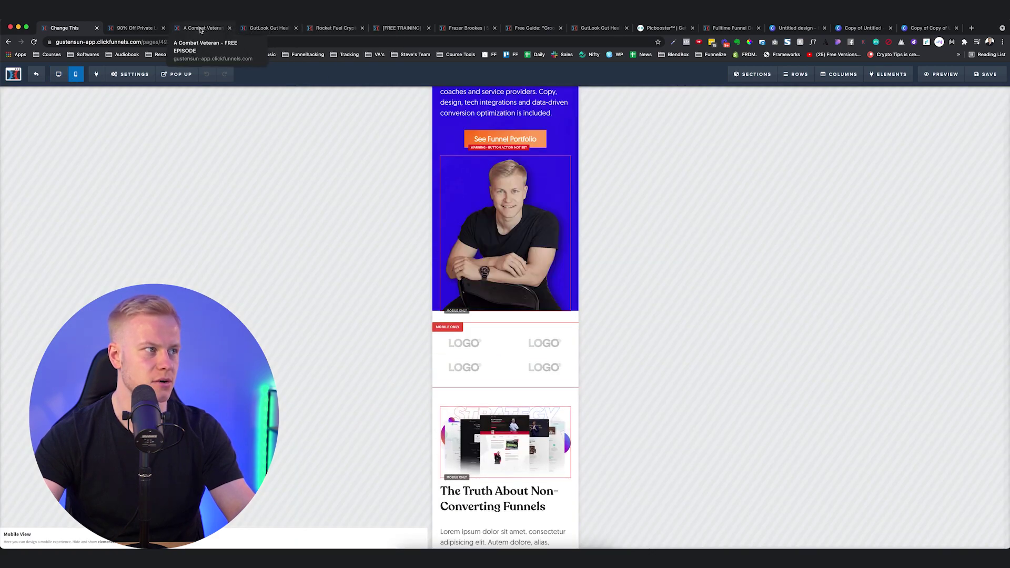
Switch to the "90% Off Private" funnel page and compare its template bundle image between the desktop and mobile views
click(134, 29)
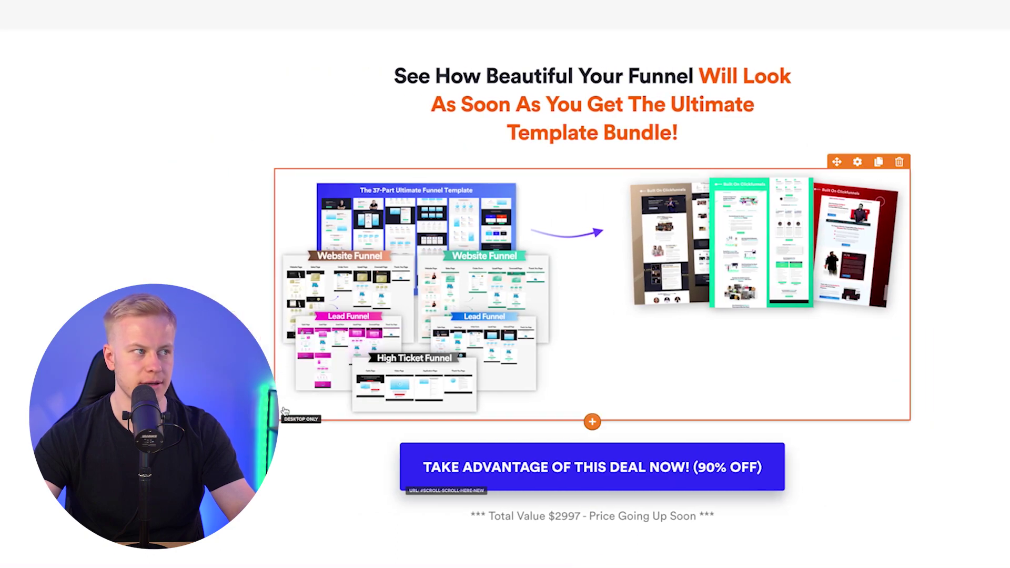
click(31, 30)
scroll(479, 303, down, 10)
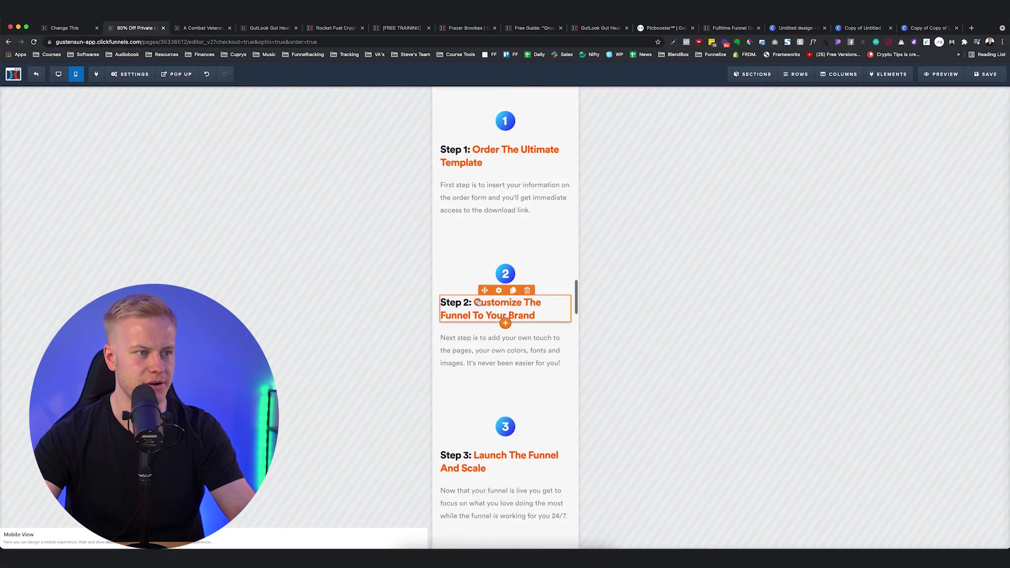
scroll(478, 303, down, 15)
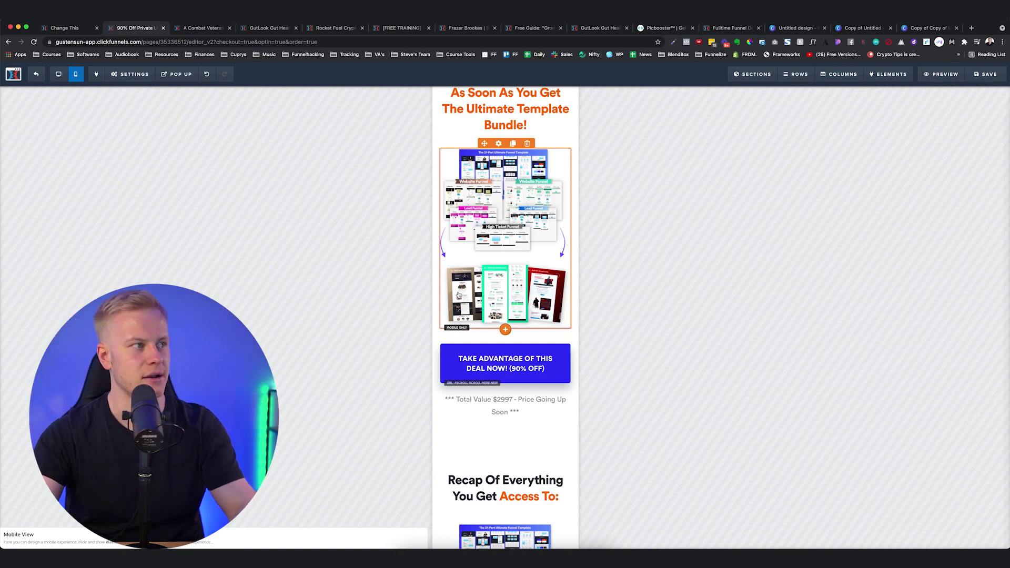
click(58, 74)
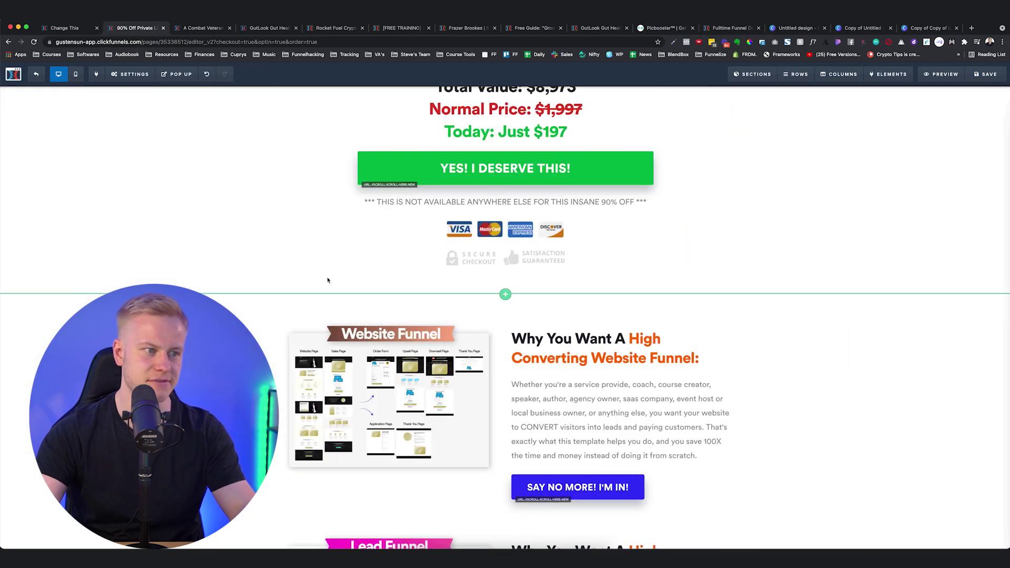
click(56, 28)
click(163, 28)
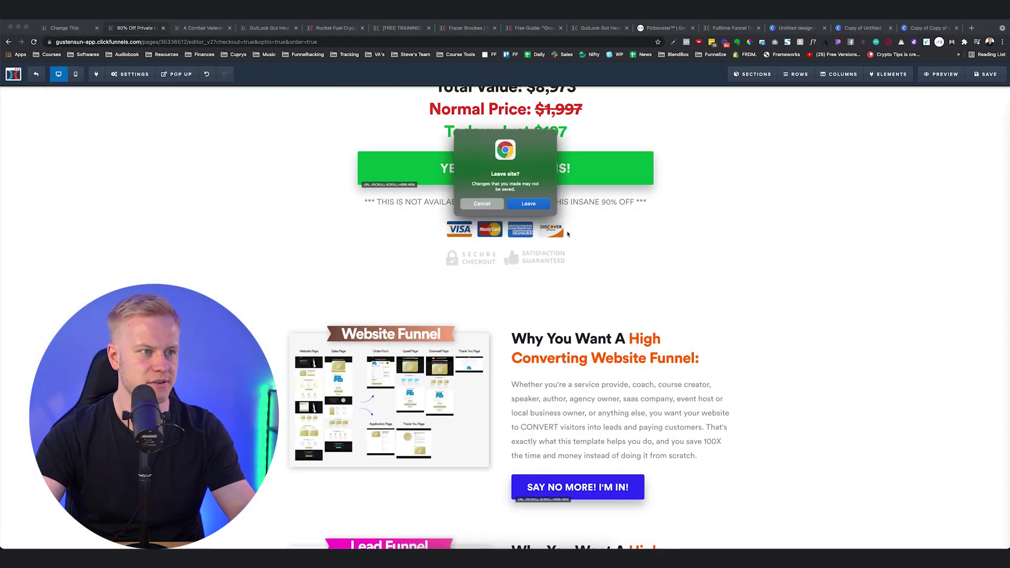
click(528, 204)
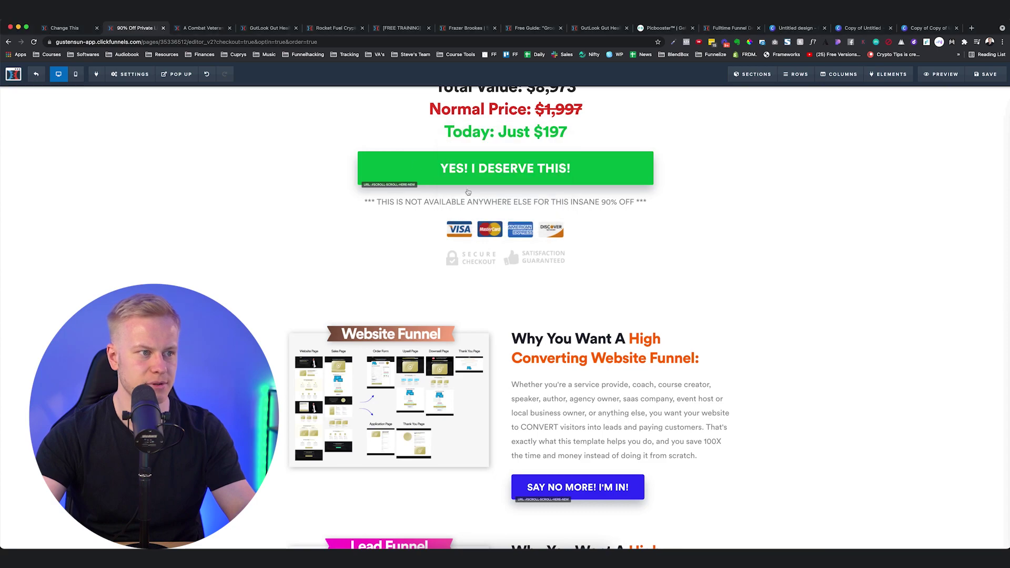
Return to the landing page's desktop view and undo the layout changes made to the strategy image and its row
click(66, 27)
scroll(257, 248, down, 10)
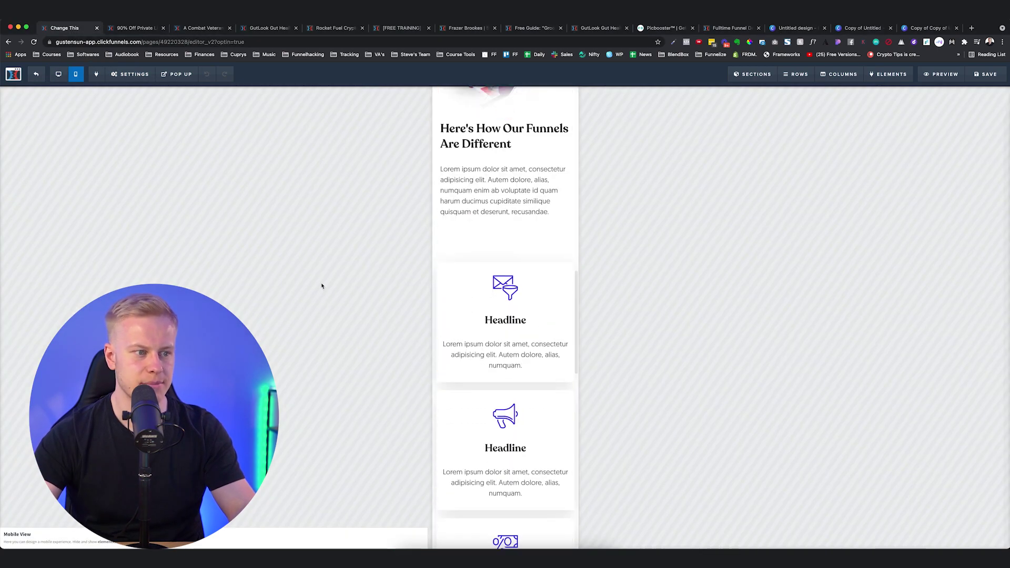
click(53, 75)
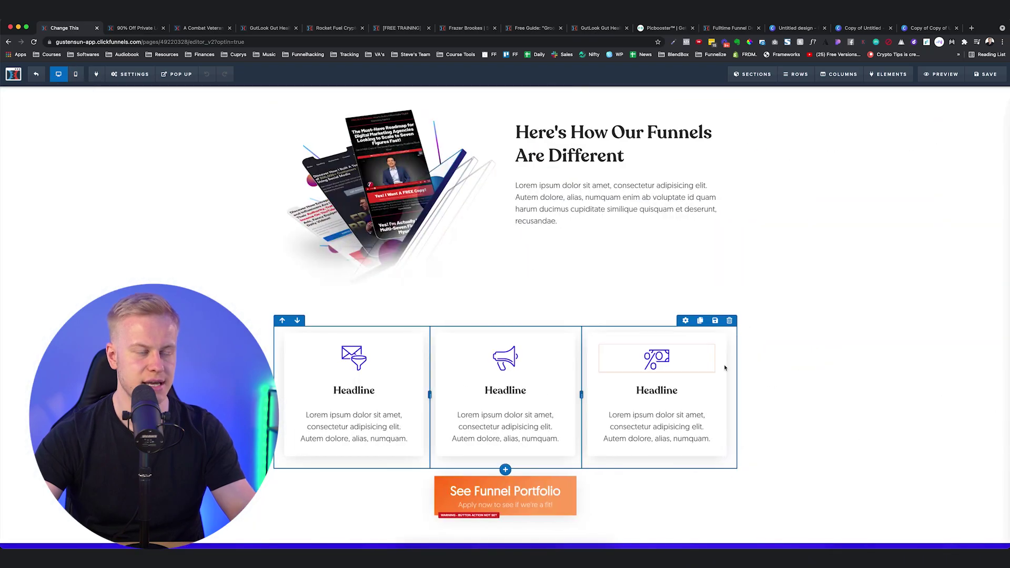
scroll(731, 368, up, 10)
scroll(731, 368, down, 8)
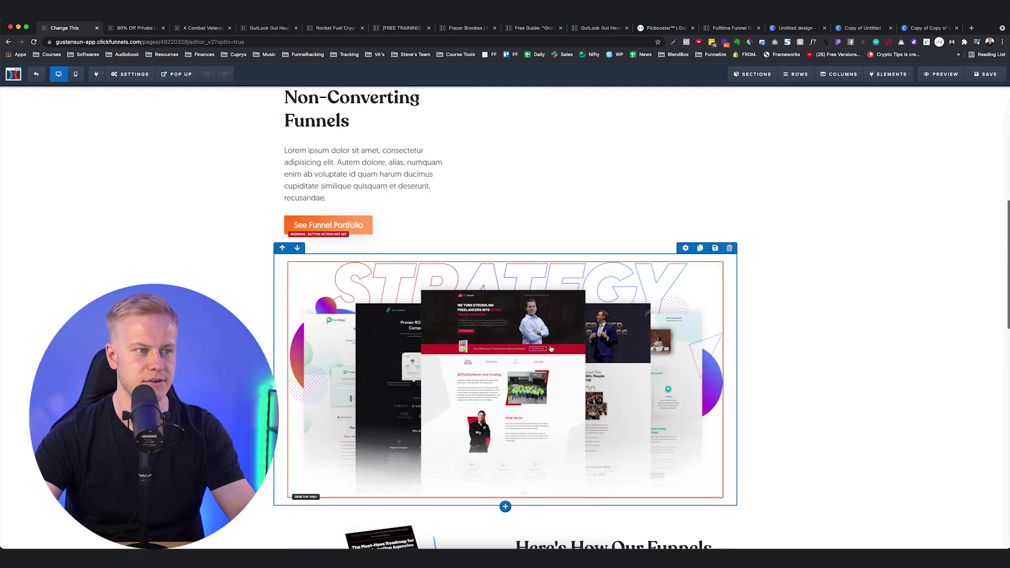
scroll(808, 332, up, 3)
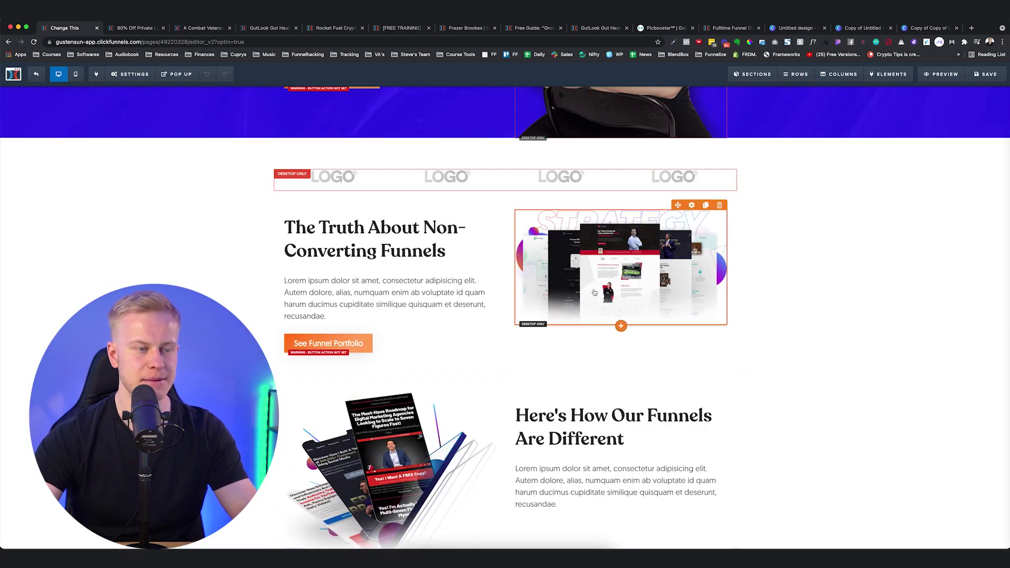
Check the settings of the desktop-only strategy image beside "The Truth About Non-Converting Funnels" and close them
click(666, 292)
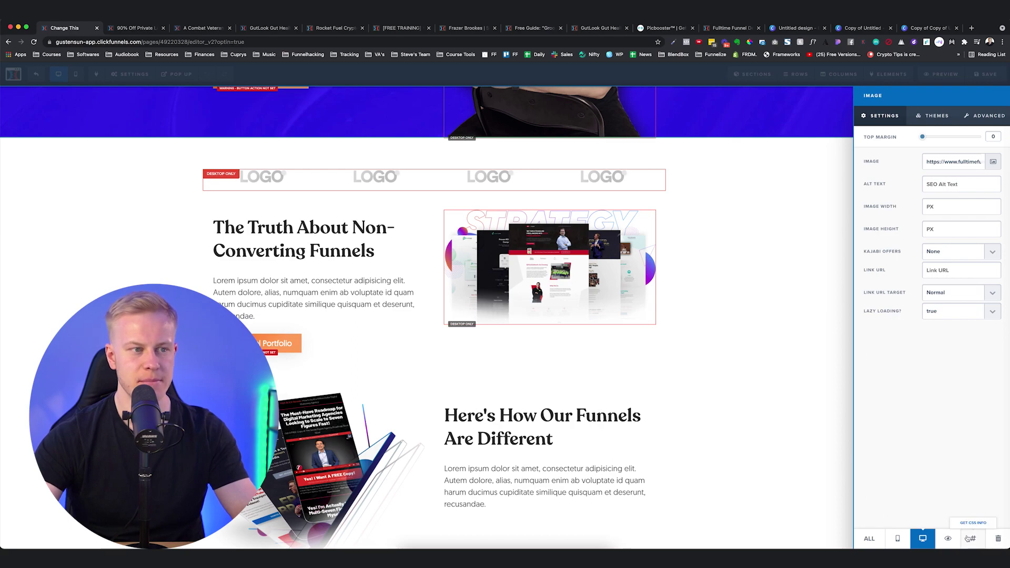
click(665, 259)
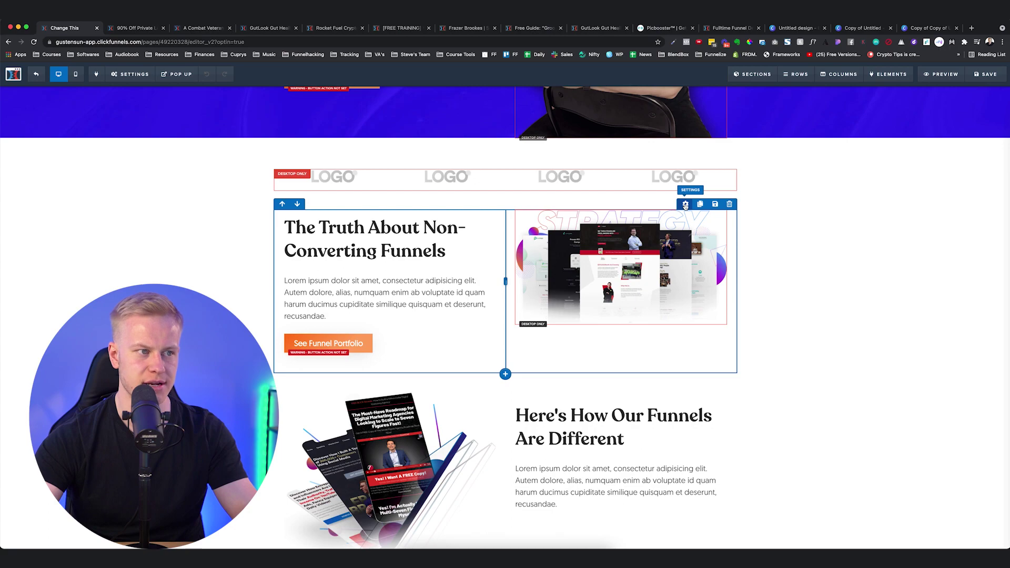
Look up and copy the CSS ID selector of the desktop-only strategy image, #img-26625
click(616, 248)
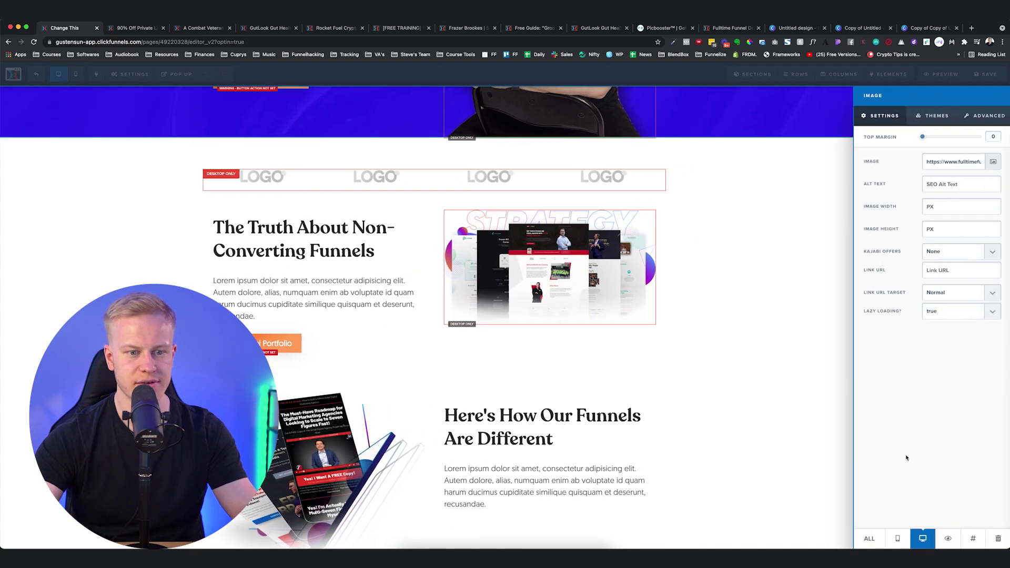
click(965, 540)
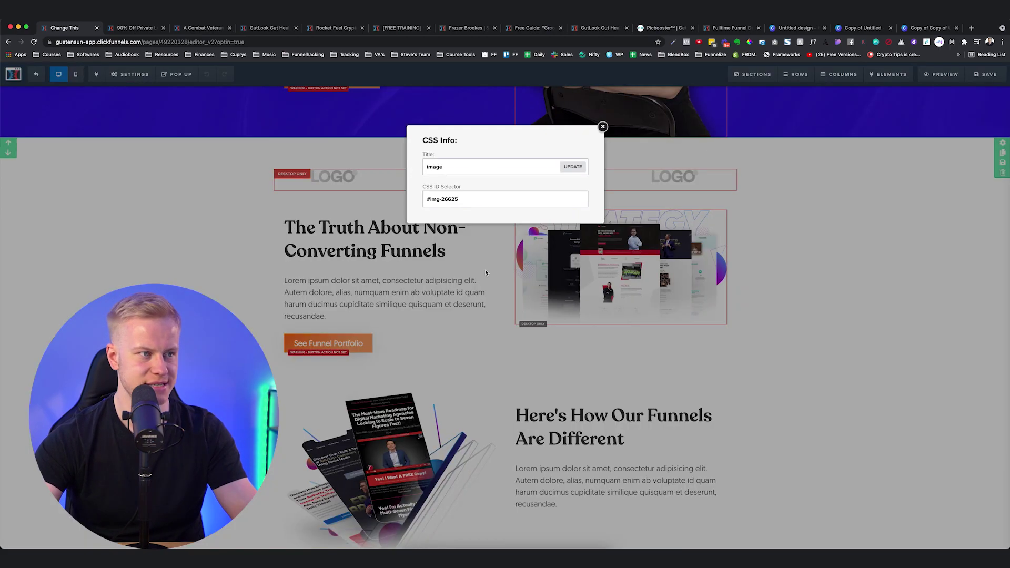
click(280, 247)
Add a custom CSS rule for #img-26625 with width 800px, margin-left -50px and overflow visible, all marked !important
click(130, 73)
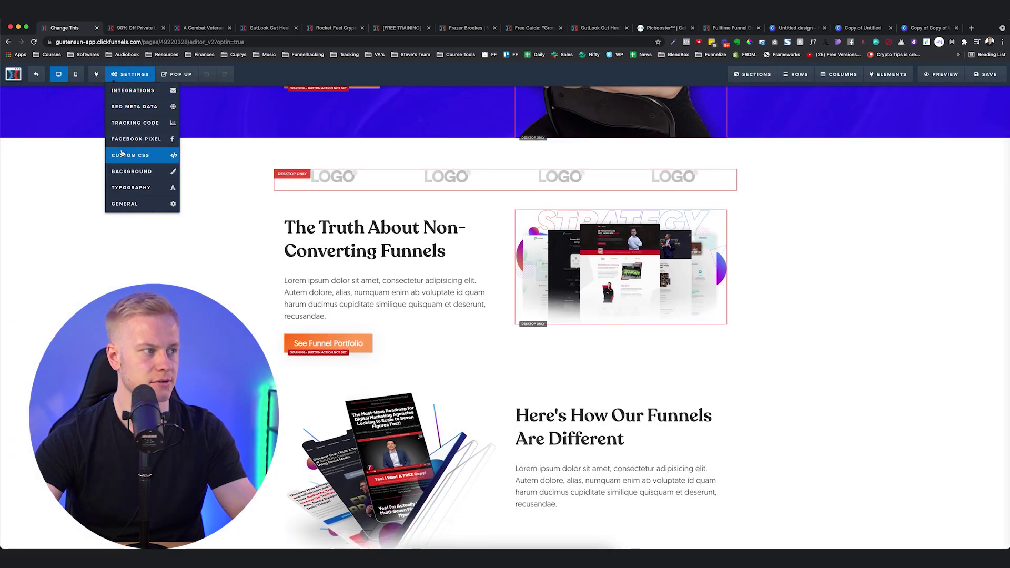
click(122, 153)
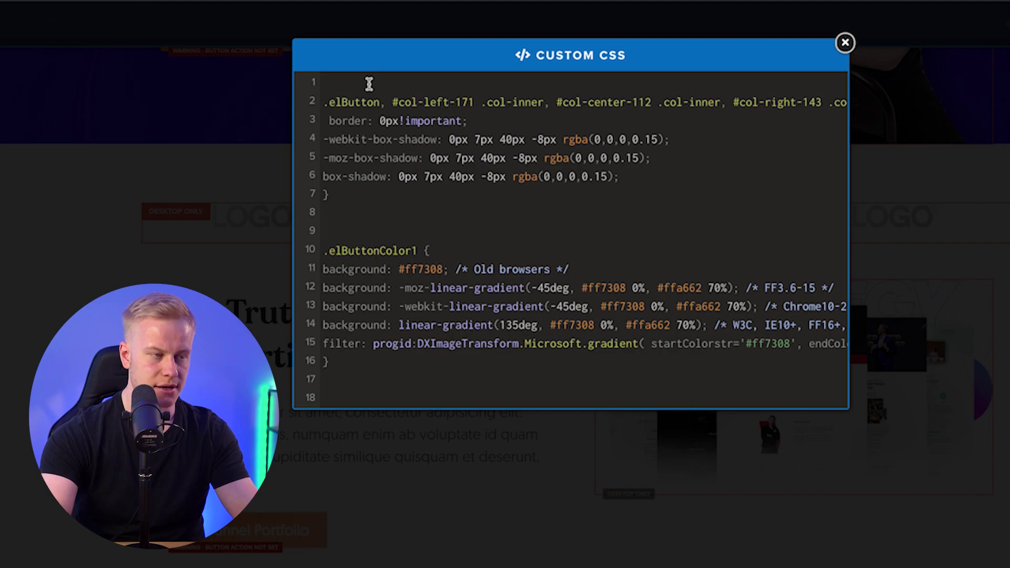
click(369, 83)
key(Return)
key(Return)
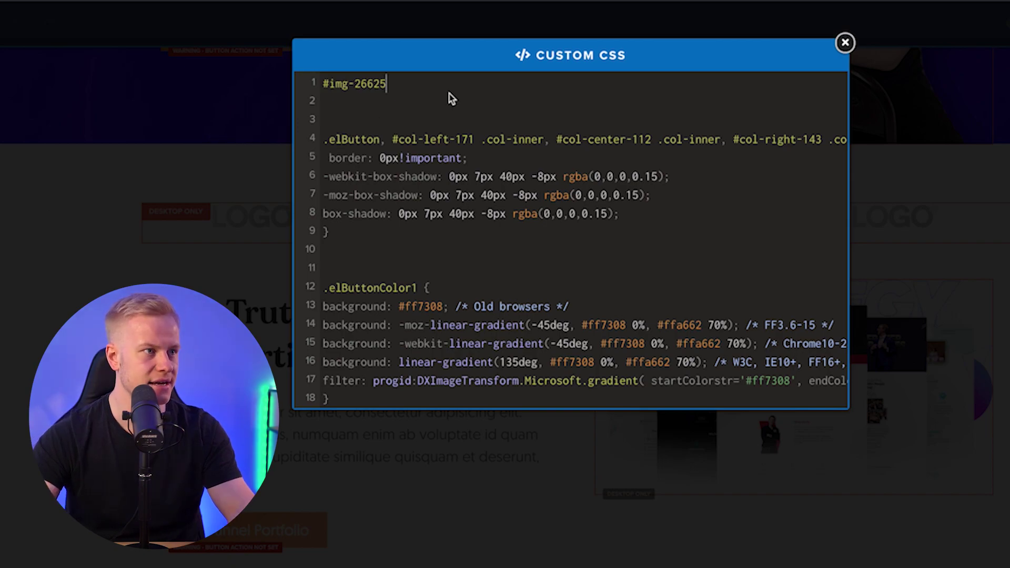
text({   width: 600px !important;   margin-left: -50px !important; overflow: visible !important; })
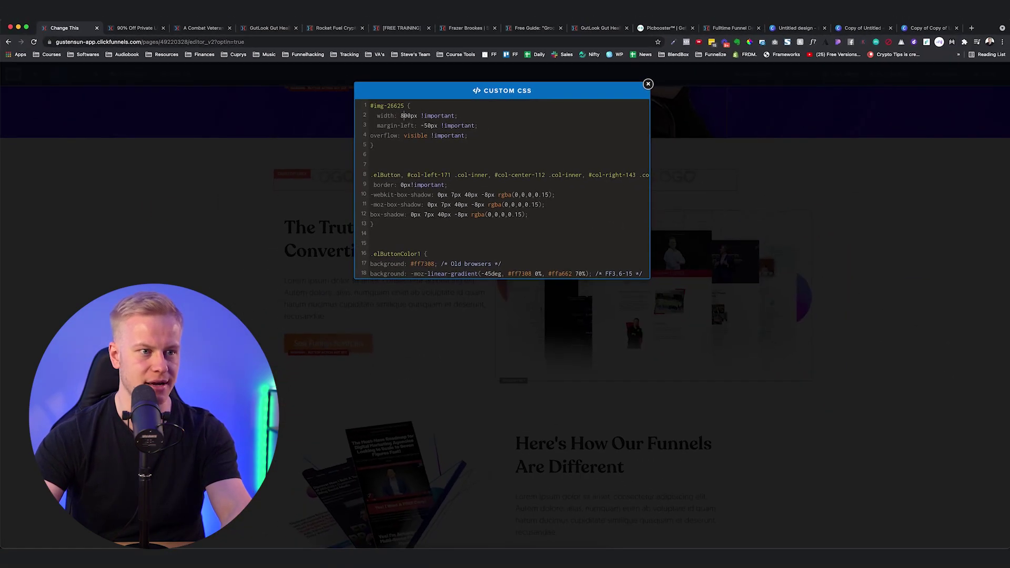
click(796, 189)
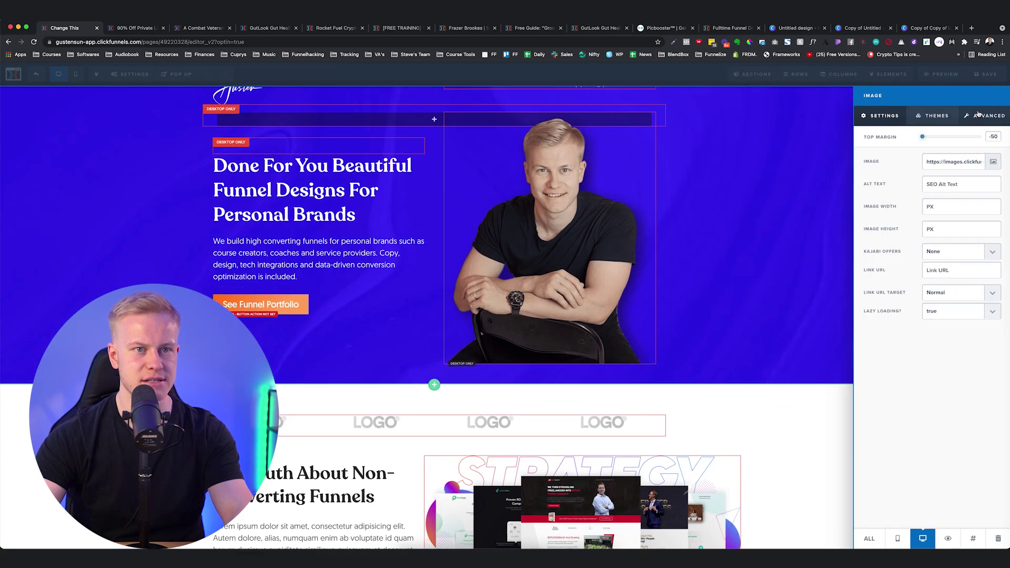
Check the desktop hero portrait's alignment setting and examine how the enlarged strategy image sits beside its text
click(978, 114)
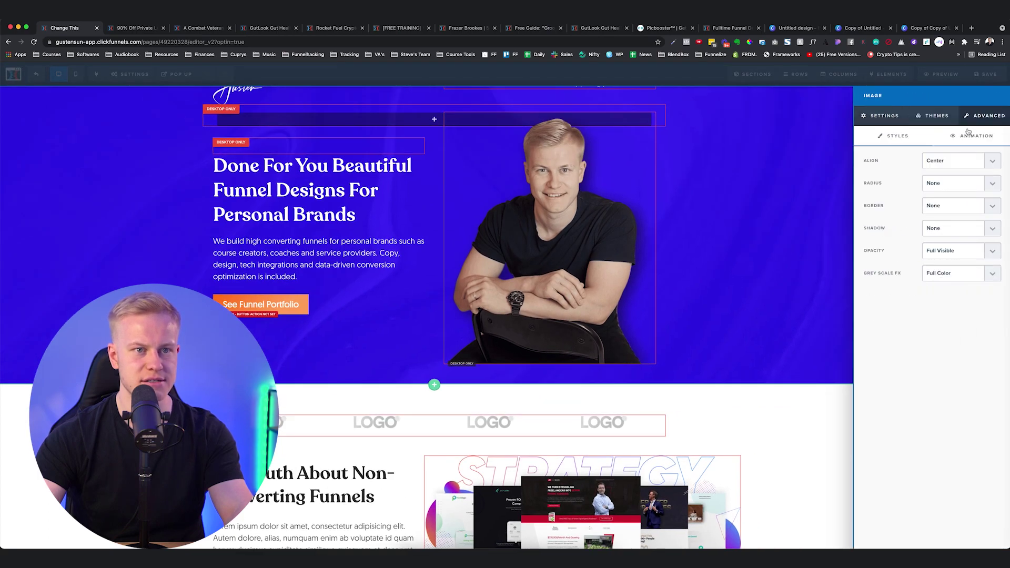
click(949, 166)
click(942, 169)
scroll(702, 269, down, 5)
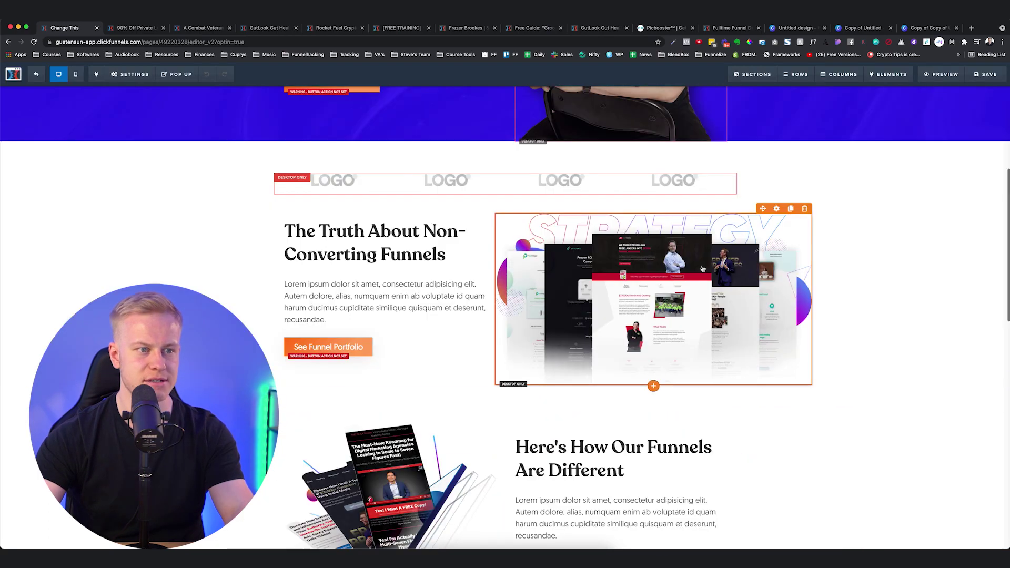
scroll(703, 268, down, 2)
scroll(797, 370, up, 4)
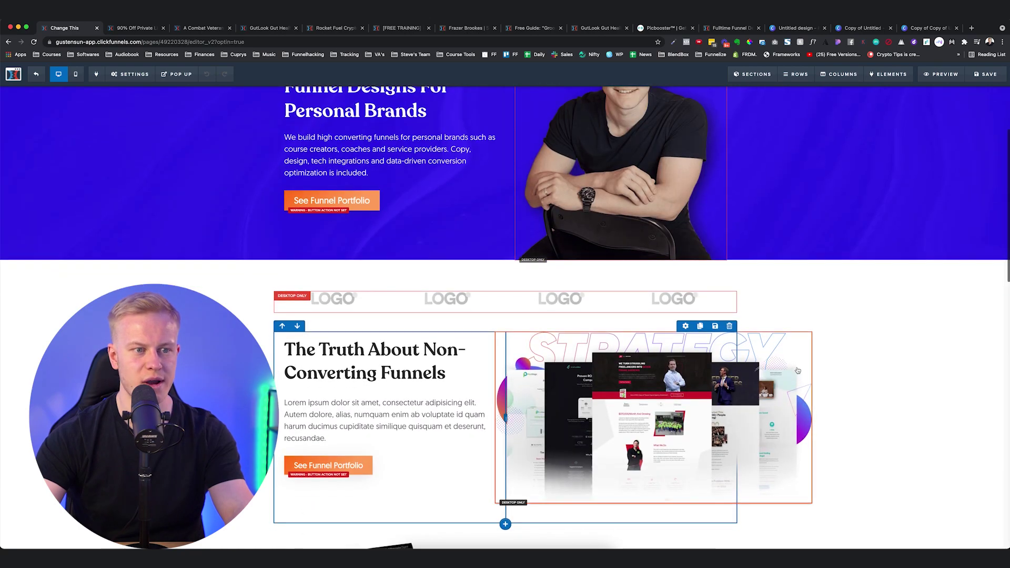
scroll(798, 370, down, 3)
Set the strategy image's width to 700px in the page's custom CSS
click(129, 74)
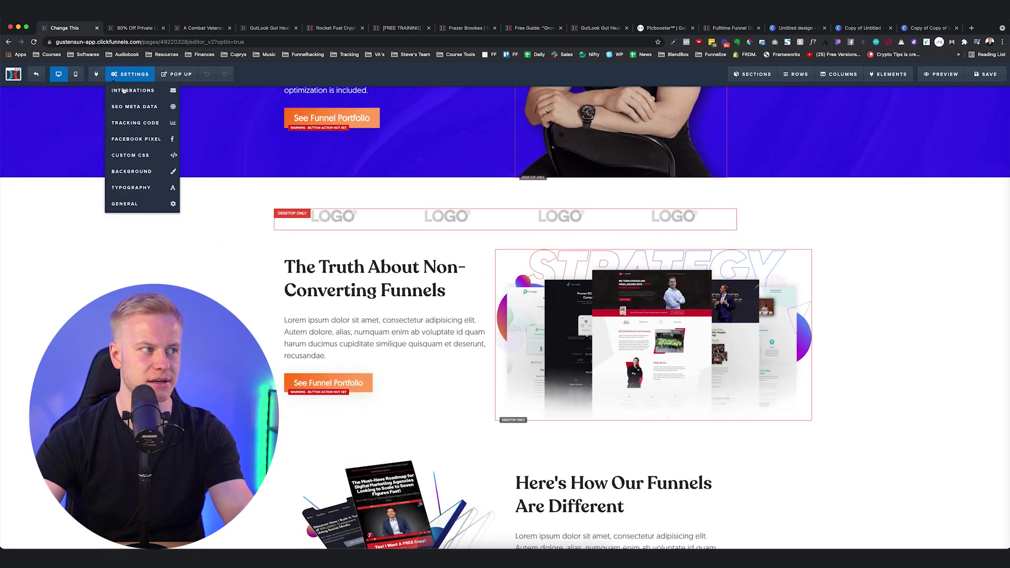
click(123, 154)
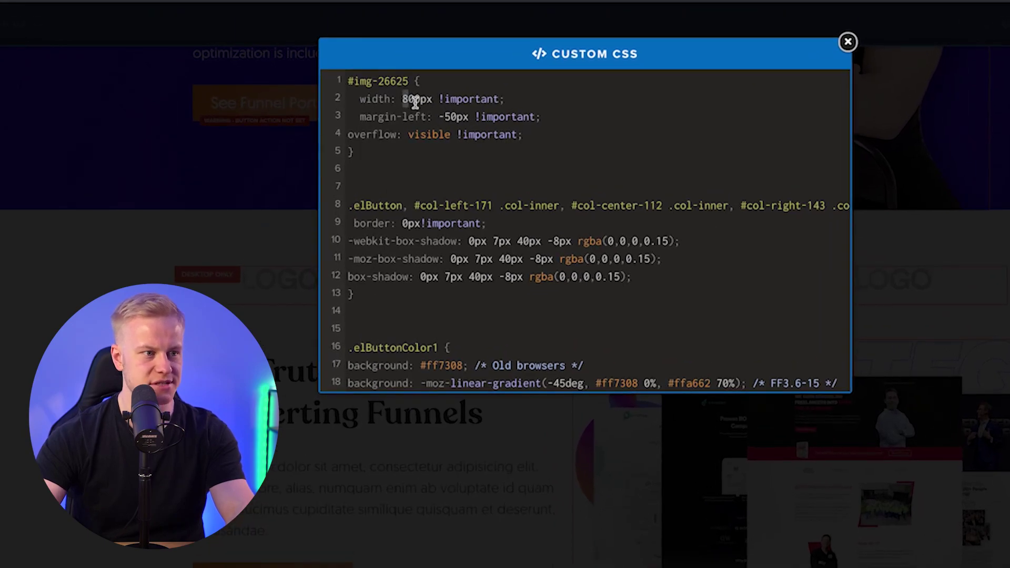
text(7)
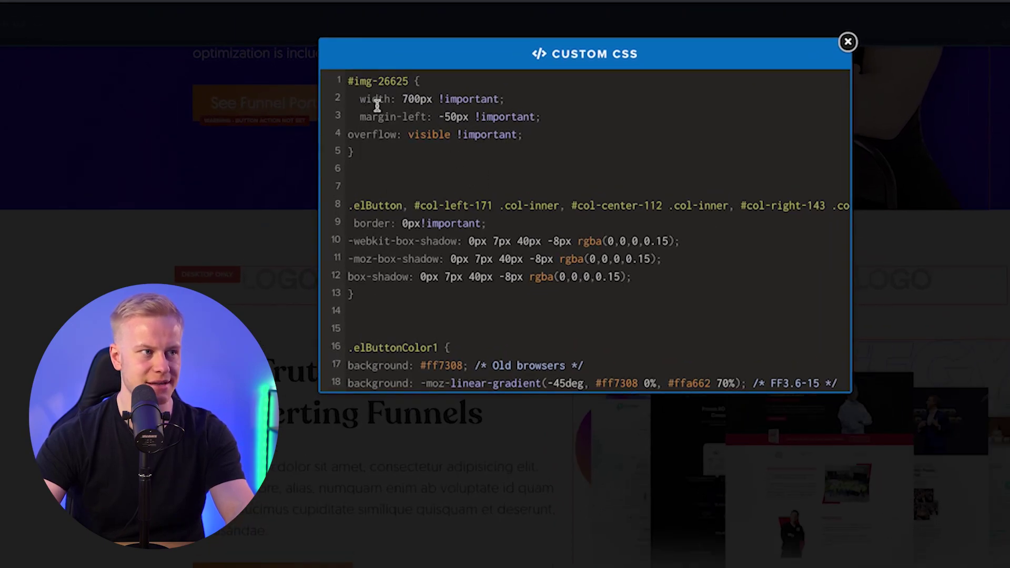
Try a left margin of 50px in the strategy image's CSS rule and restore it to -50px
drag(360, 116, 547, 110)
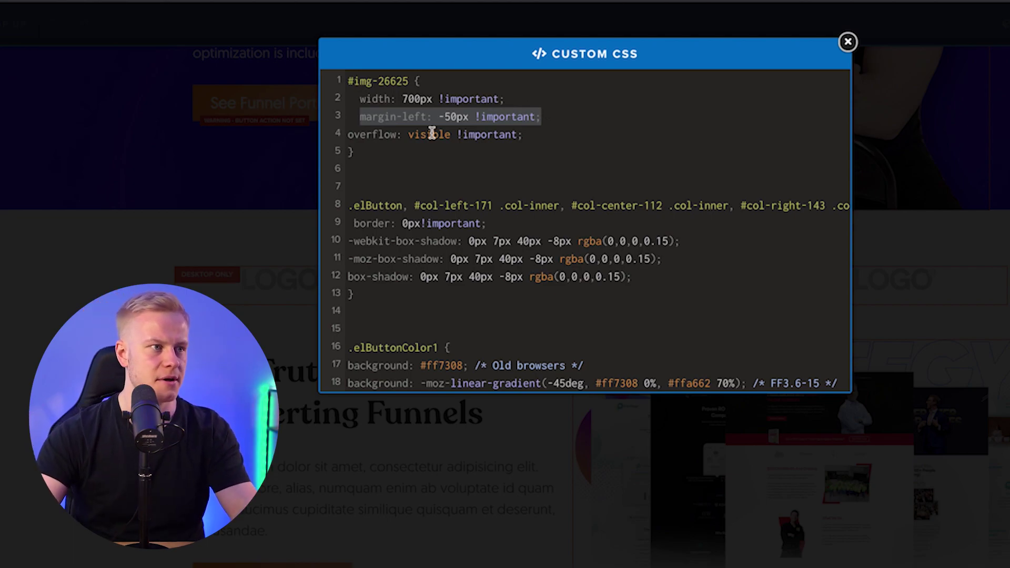
click(440, 117)
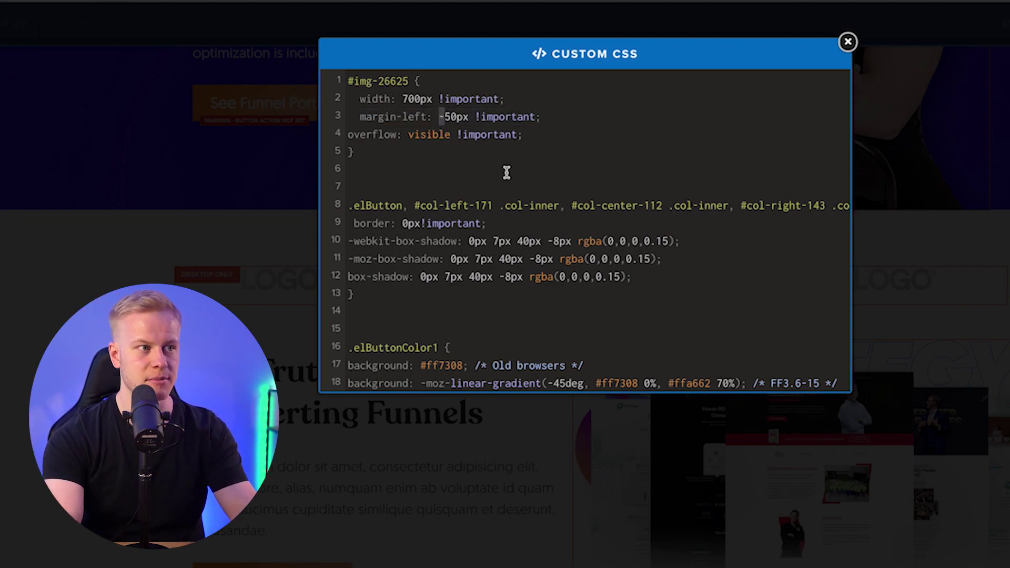
key(BackSpace)
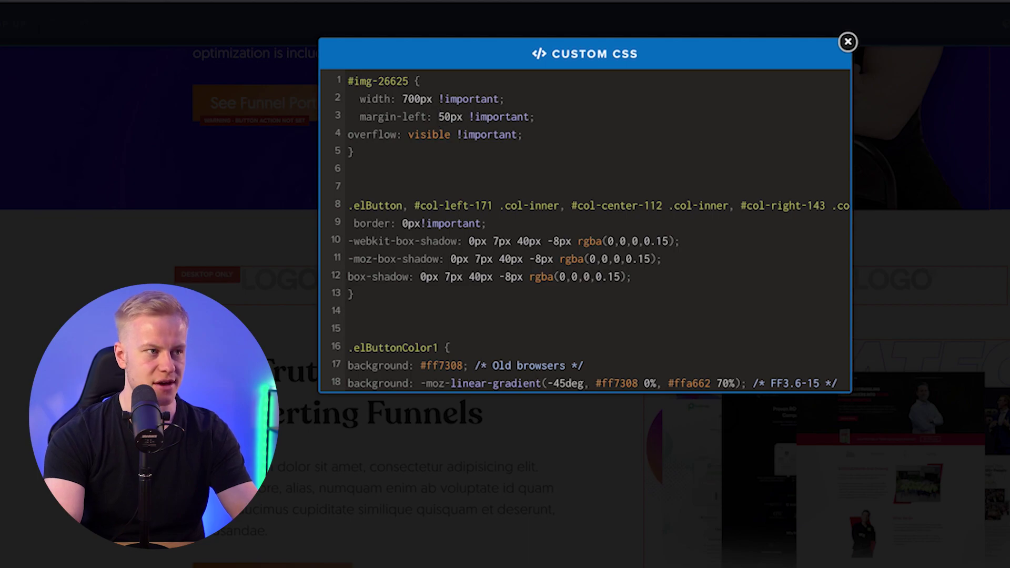
text(-)
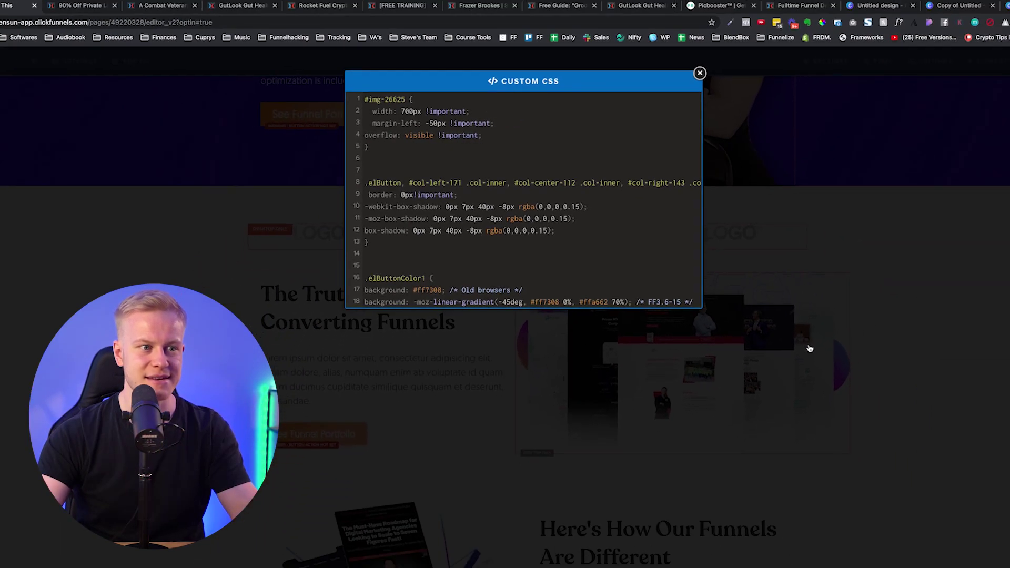
Set the alignment of the desktop-only strategy image to Center and close its settings
click(960, 166)
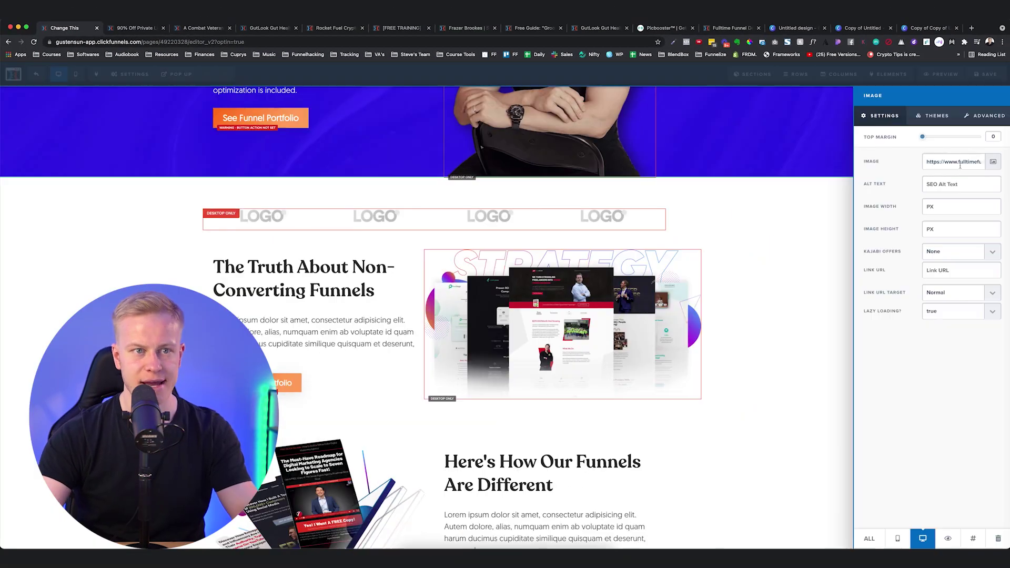
click(983, 121)
click(937, 162)
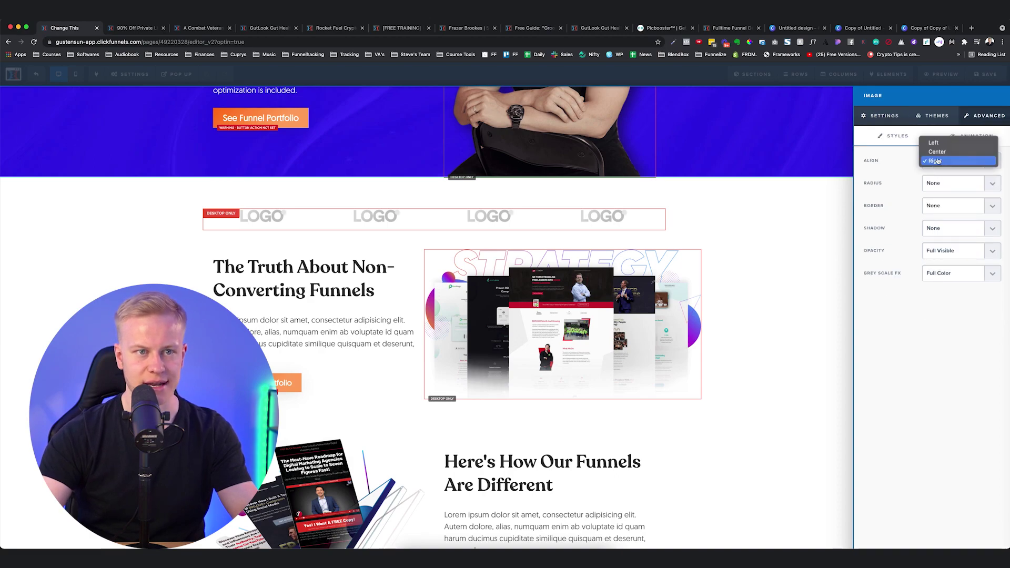
click(938, 152)
click(761, 280)
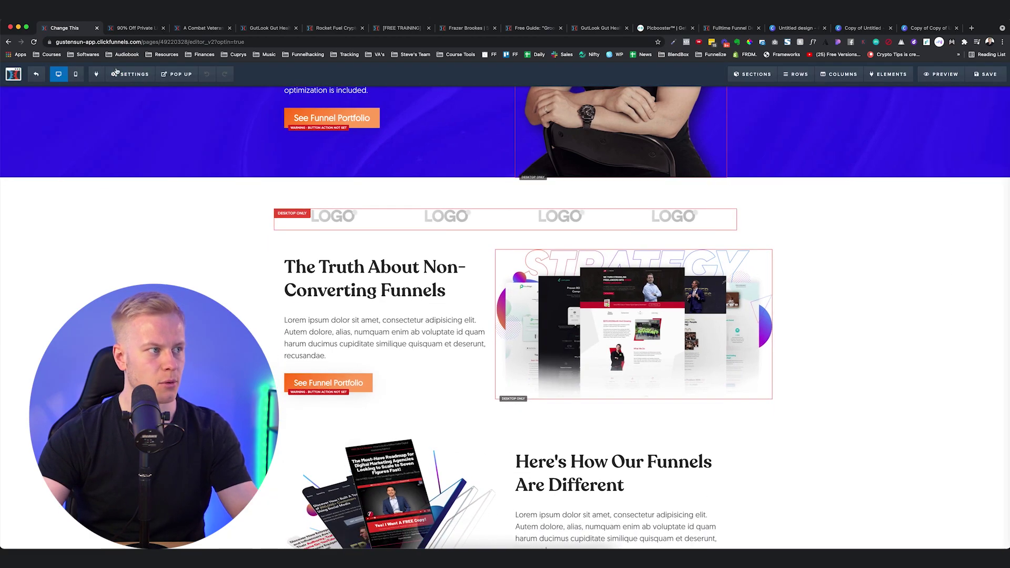
Set the strategy image's margin-left to -30px in the custom CSS and return to the page
click(132, 74)
click(118, 156)
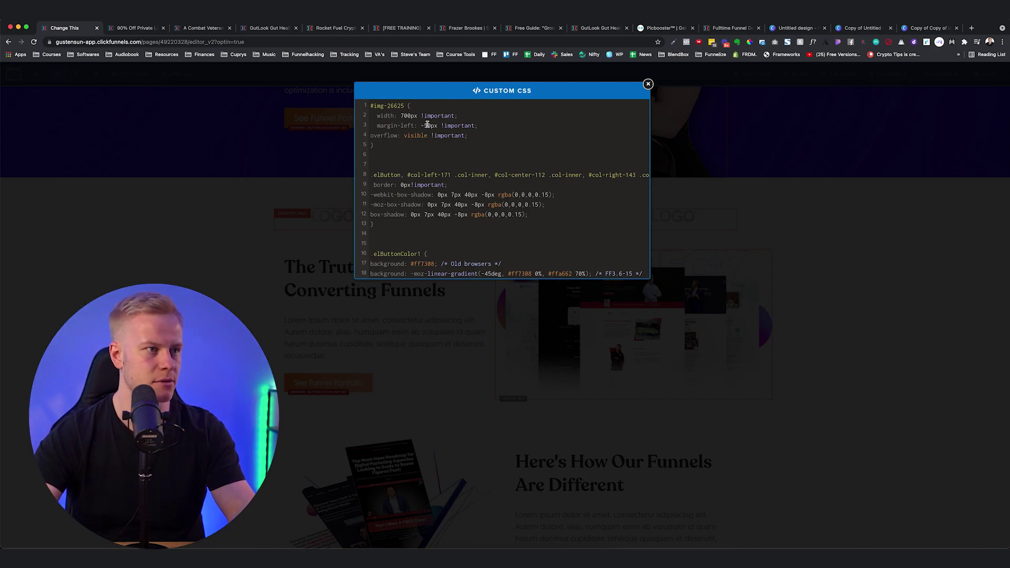
key(Delete)
text(3)
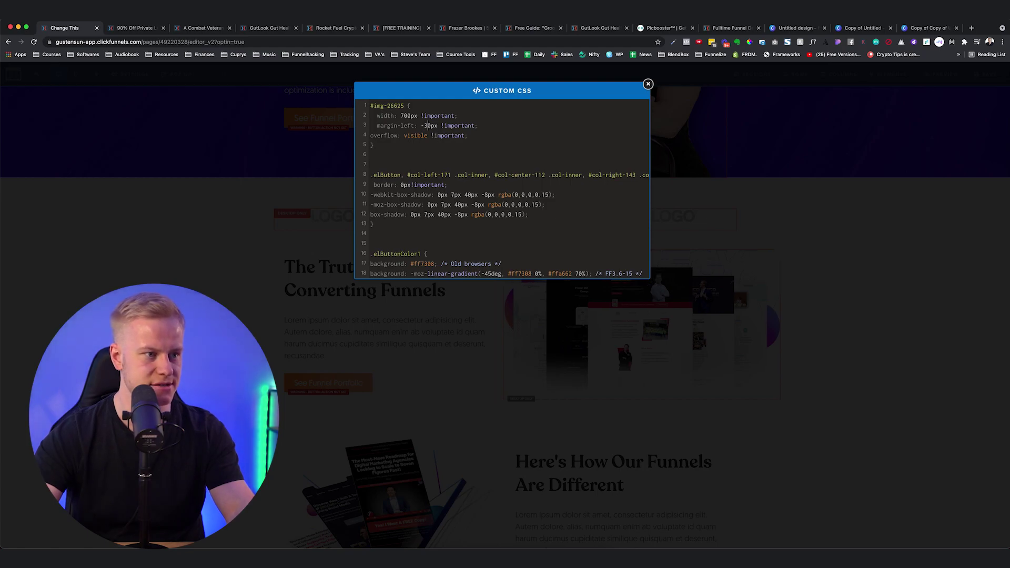
click(523, 324)
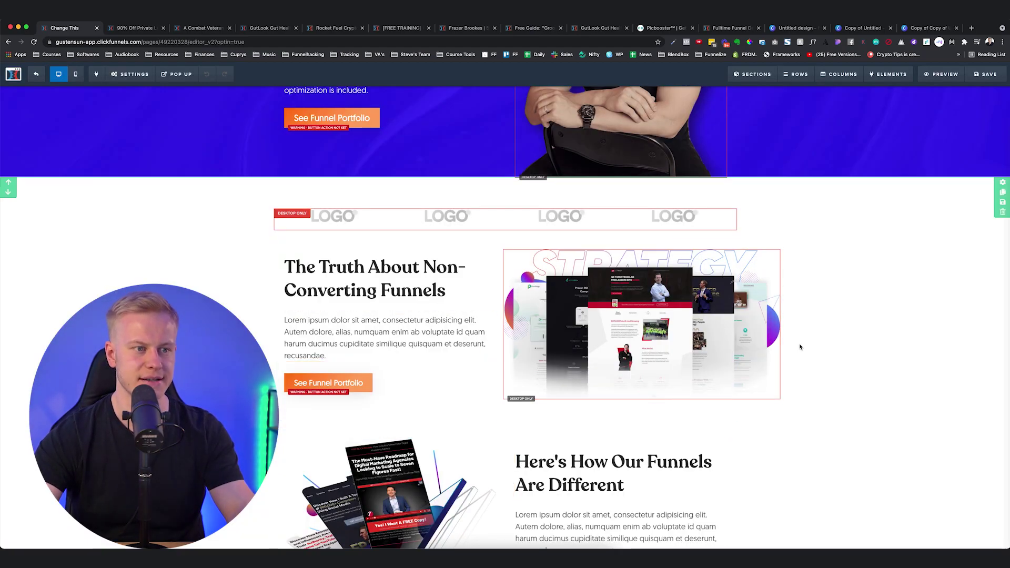
scroll(800, 344, up, 2)
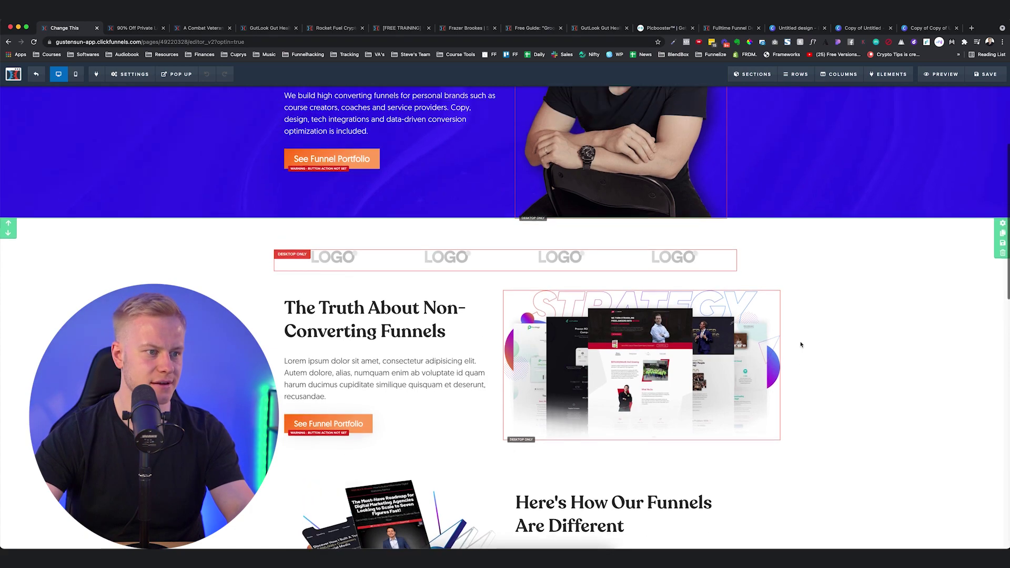
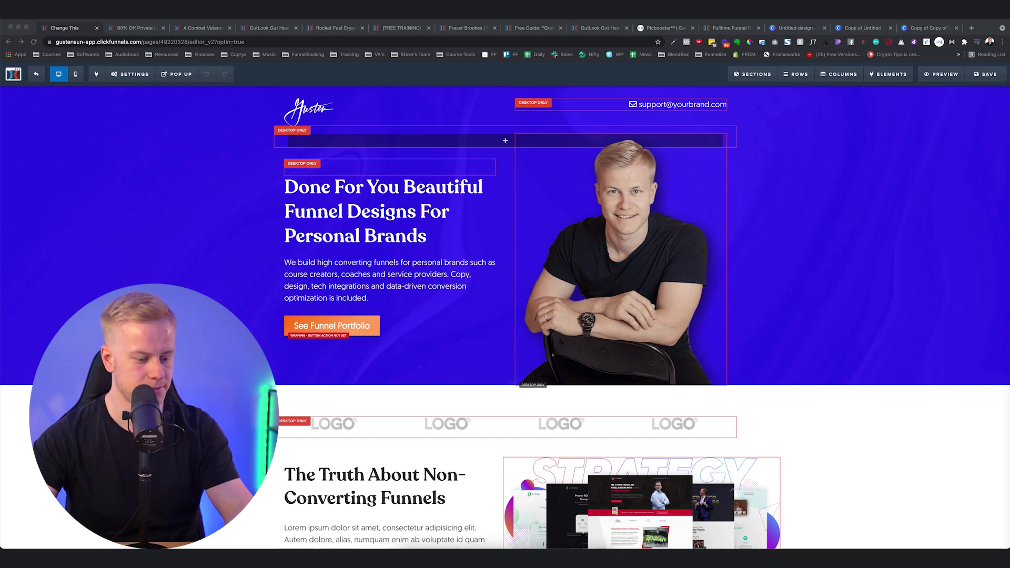
Insert a CSS block without a selector above the strategy image rule, containing transform: scale(1.03) and -webkit-transition: all .4s ease-in-out
click(130, 74)
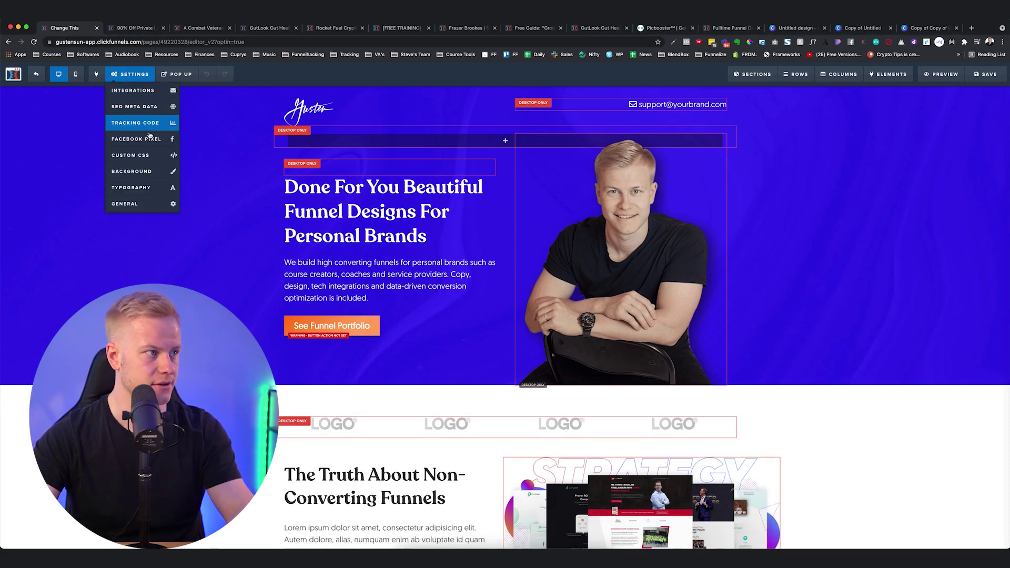
click(168, 156)
click(367, 101)
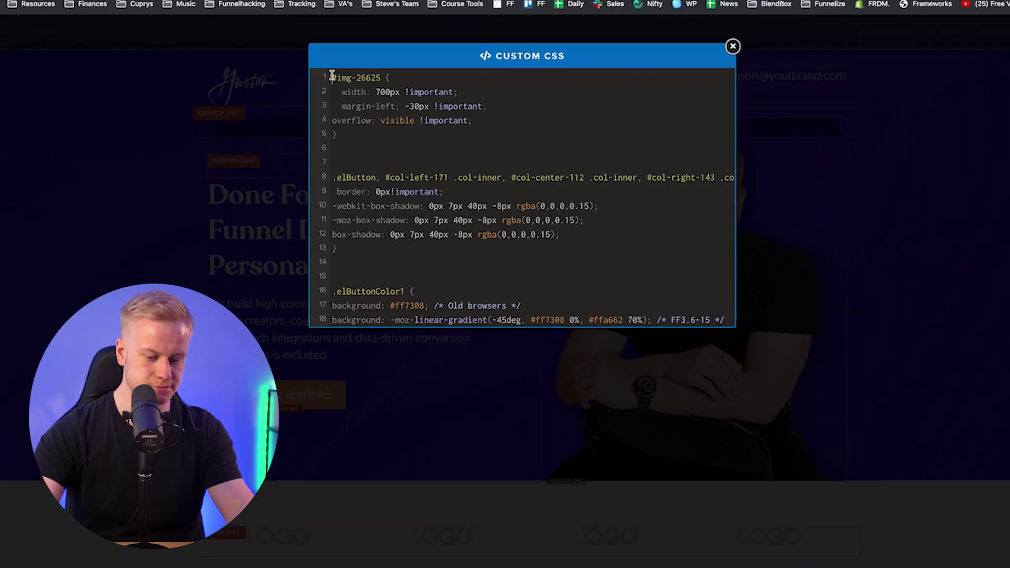
key(Return)
key(Return)
key(Return)
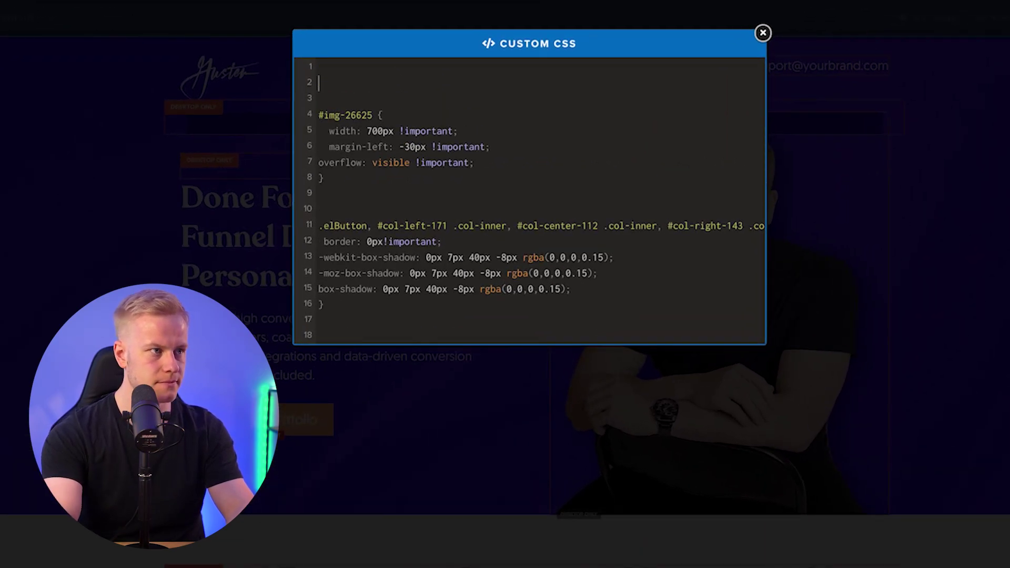
text({ transform: scale(1.03); -webkit-transition: all .4s ease-in-out; })
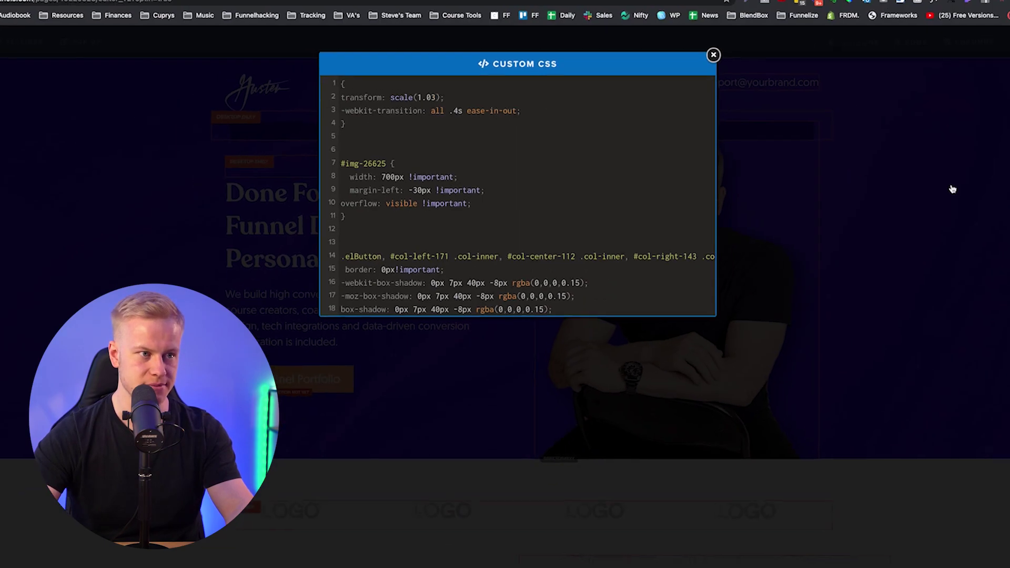
click(893, 185)
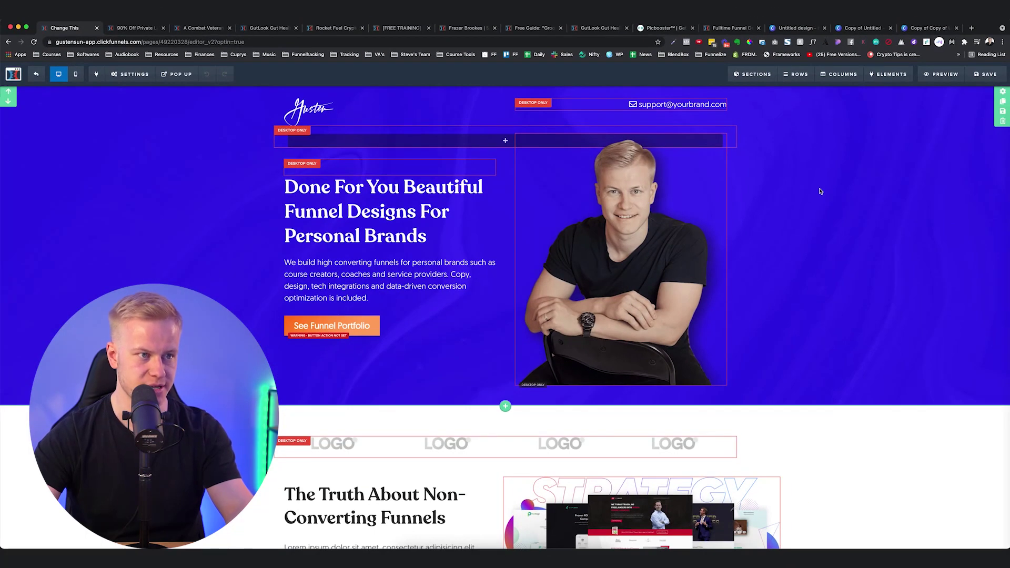
Look up the desktop hero portrait's CSS ID and put #img-29357 as the selector of the scale(1.03) rule
click(657, 221)
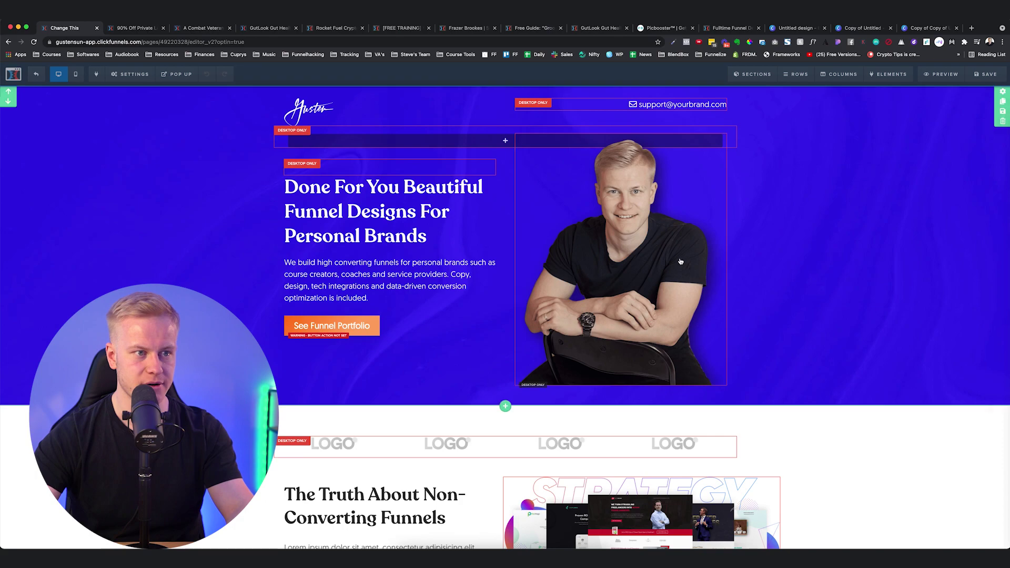
click(969, 538)
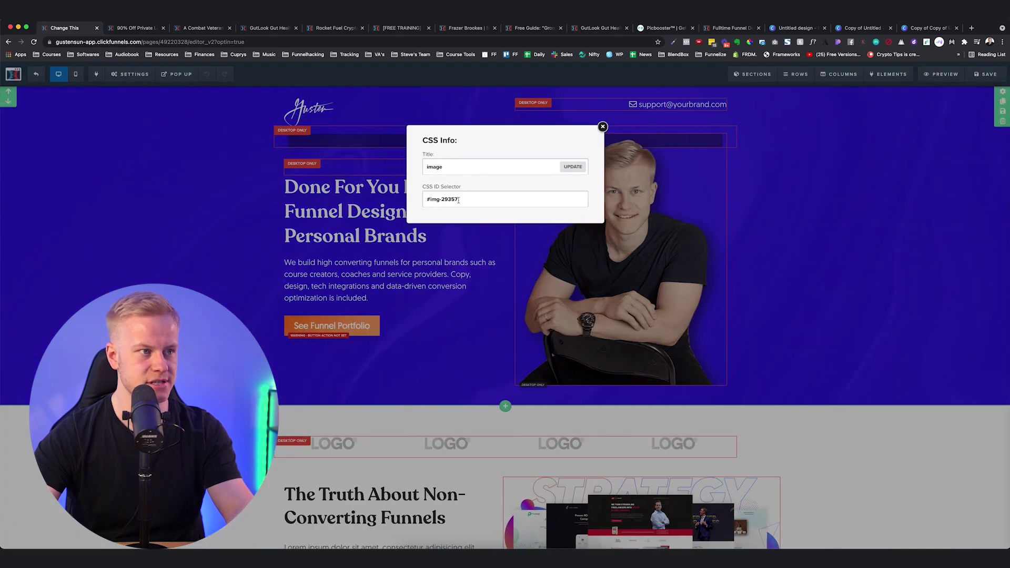
click(130, 74)
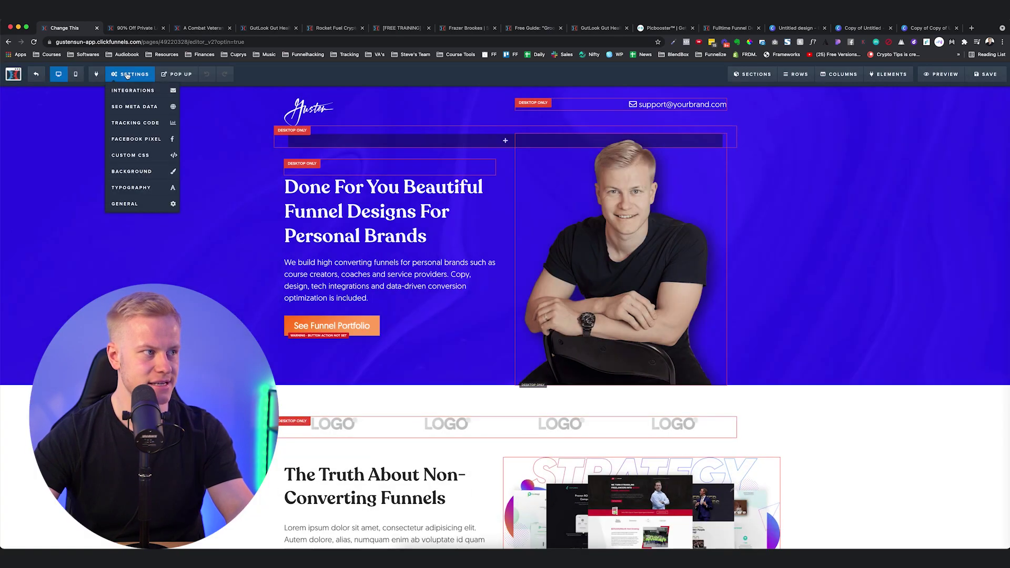
click(142, 152)
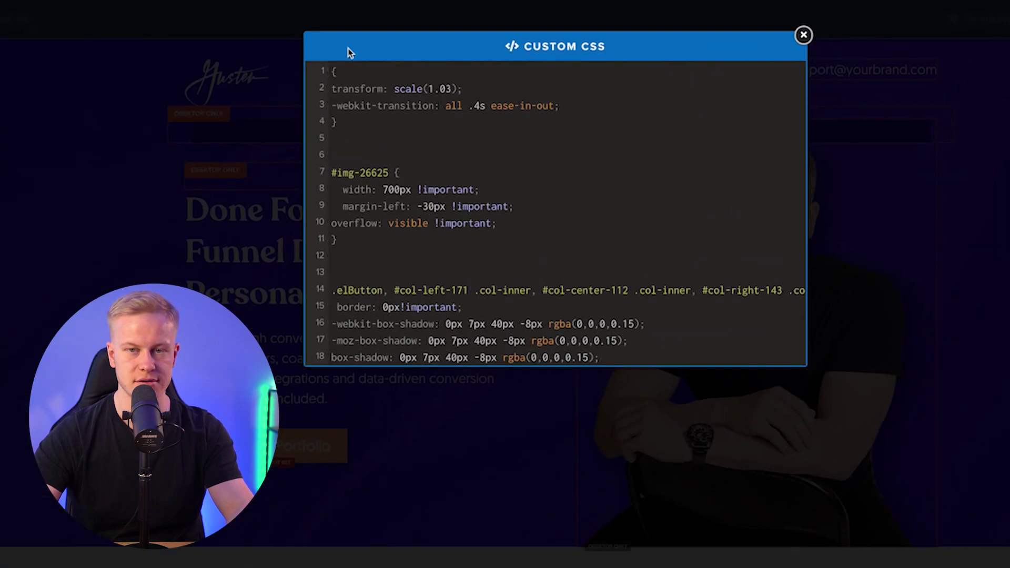
text(#img-29357)
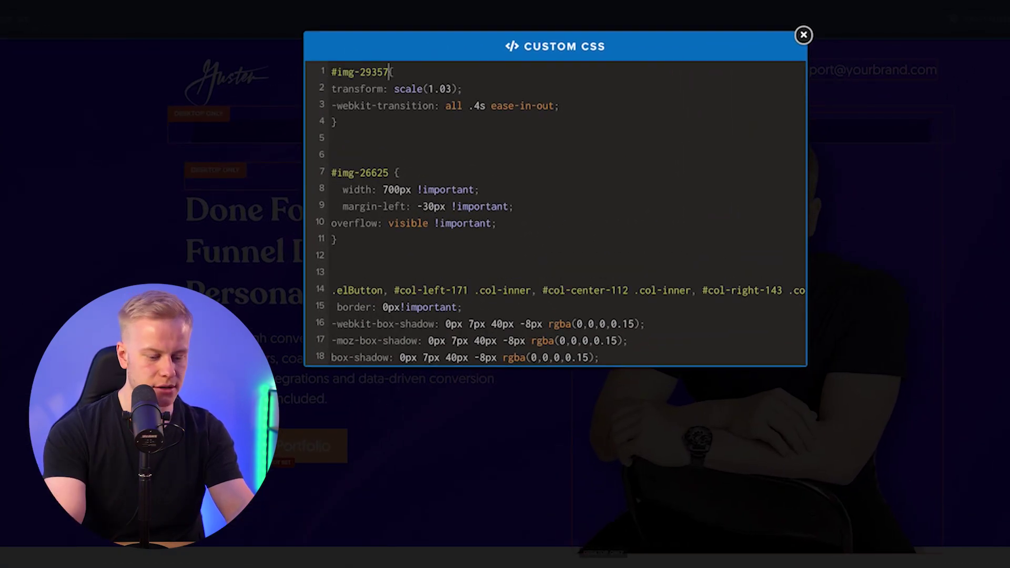
Restrict the hero portrait's scale(1.03) rule to hover by making its selector #img-29357:hover, and close the custom CSS
text(:hover)
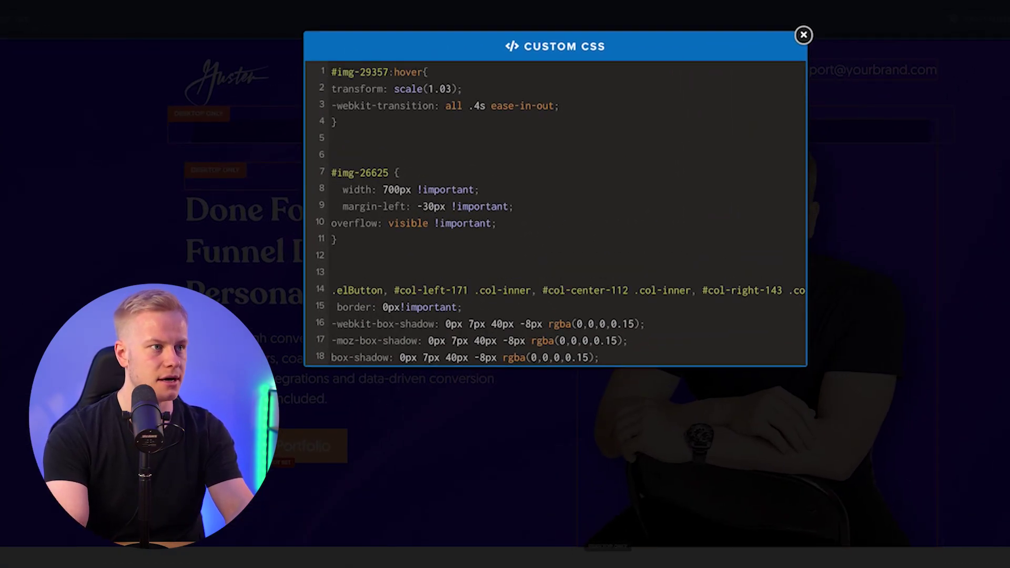
click(171, 243)
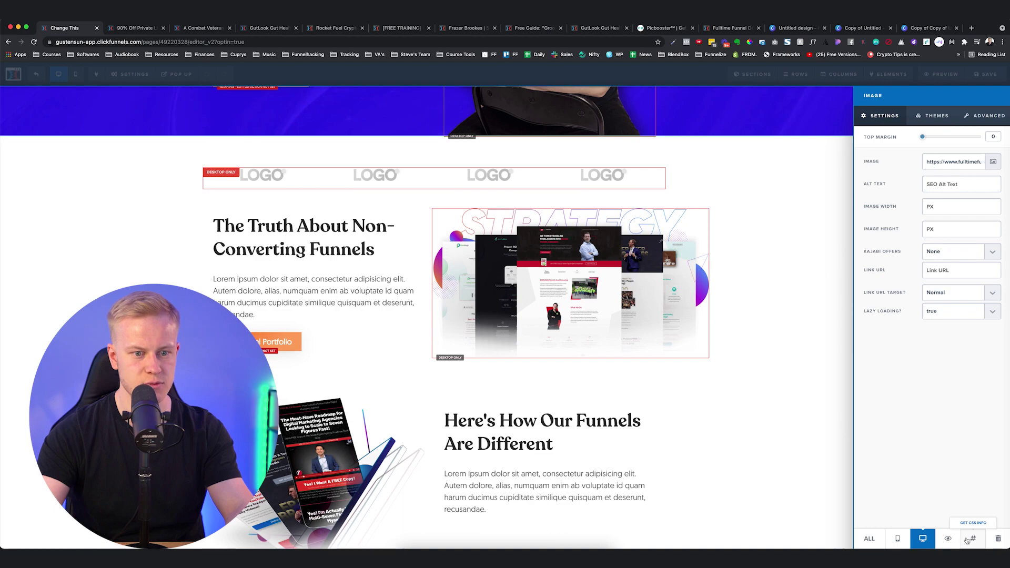
Look up the strategy image's CSS ID and add #img-26625:hover to the selector of the scale(1.03) rule in the custom CSS
click(968, 539)
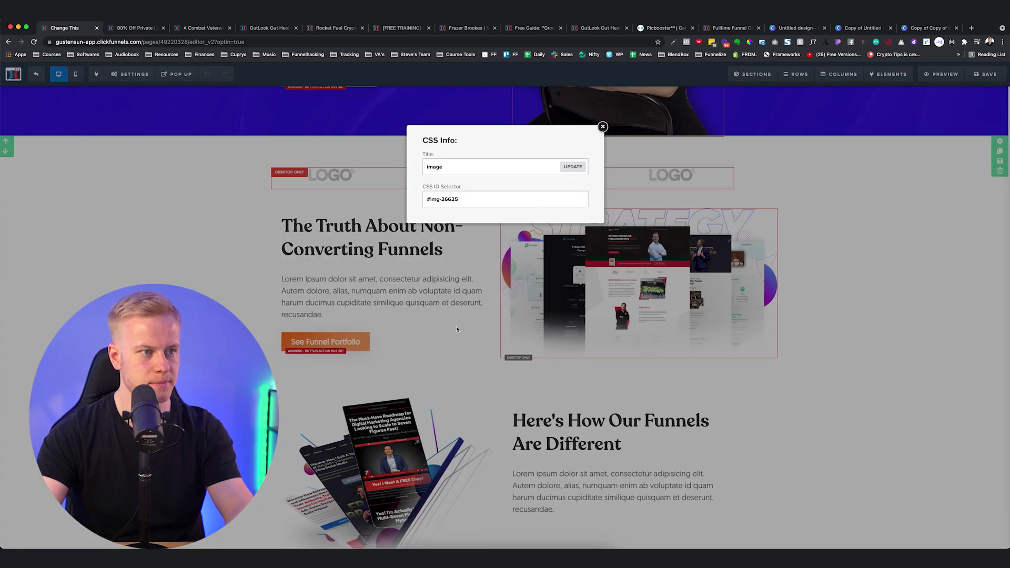
click(134, 74)
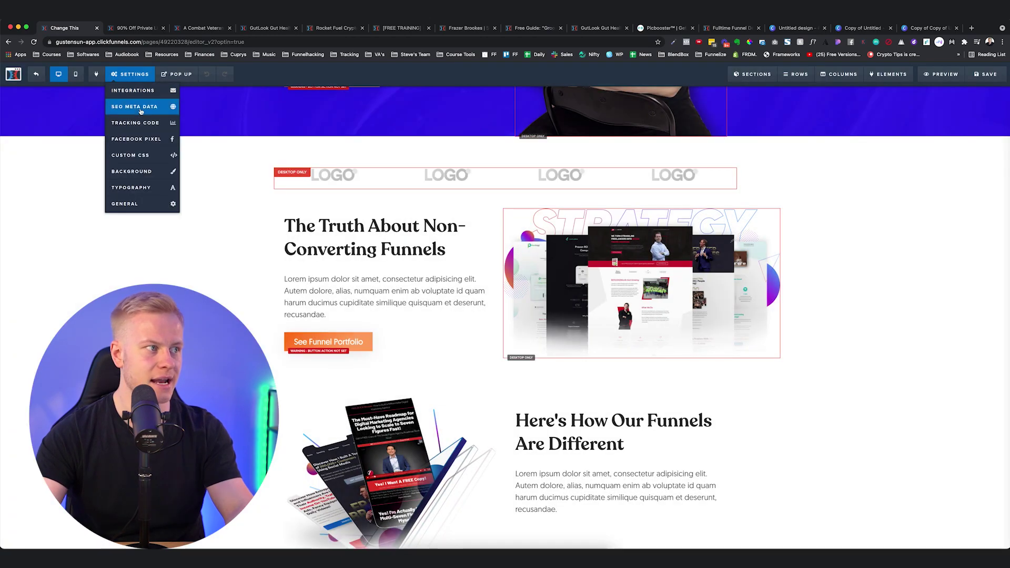
click(142, 154)
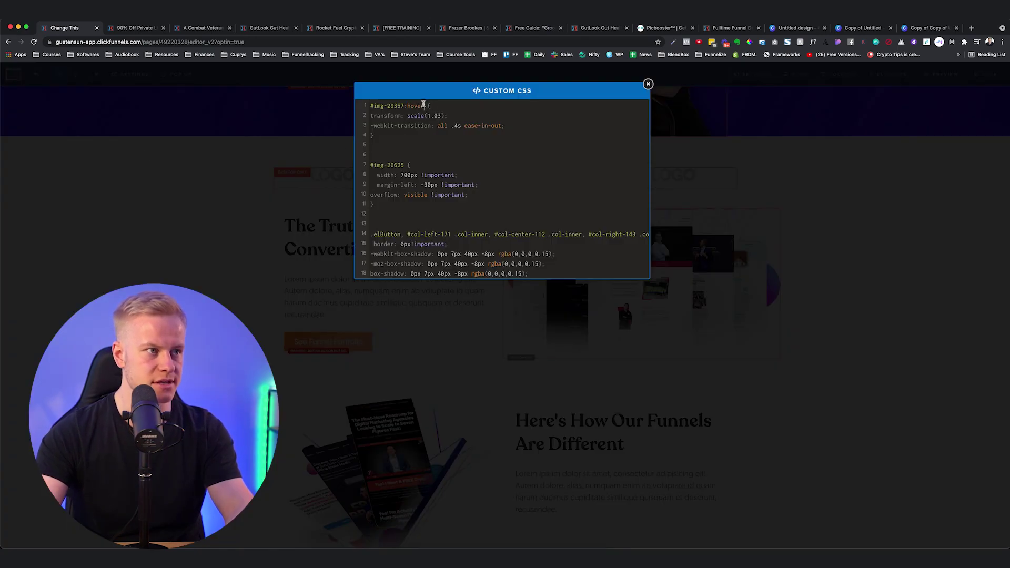
text(#img-26625)
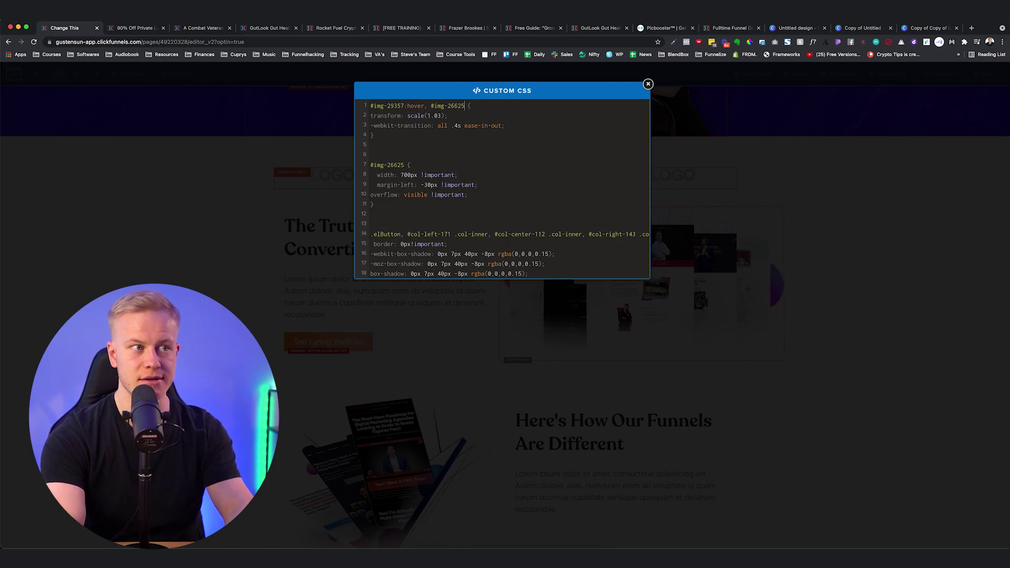
text(:hover)
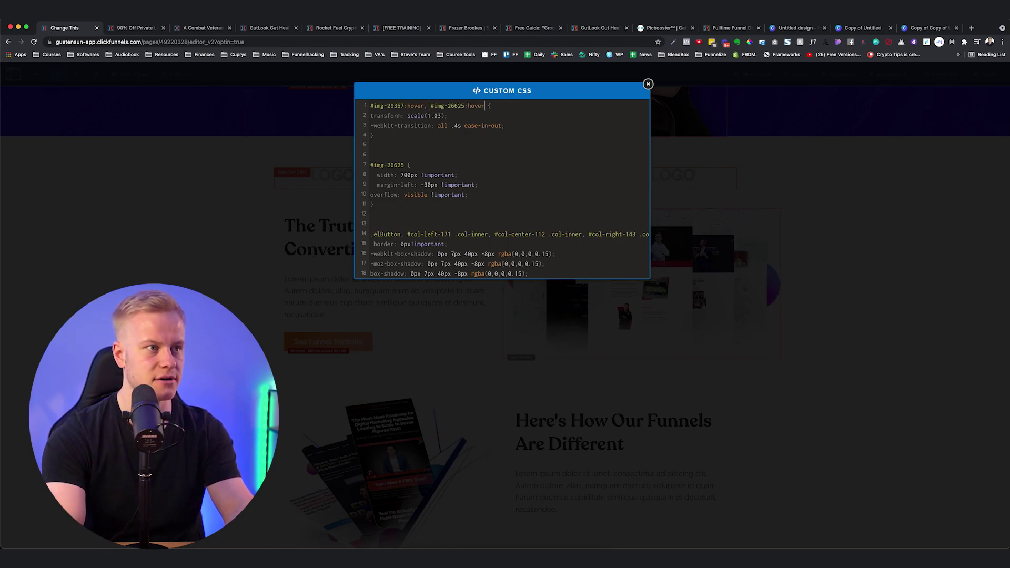
click(832, 232)
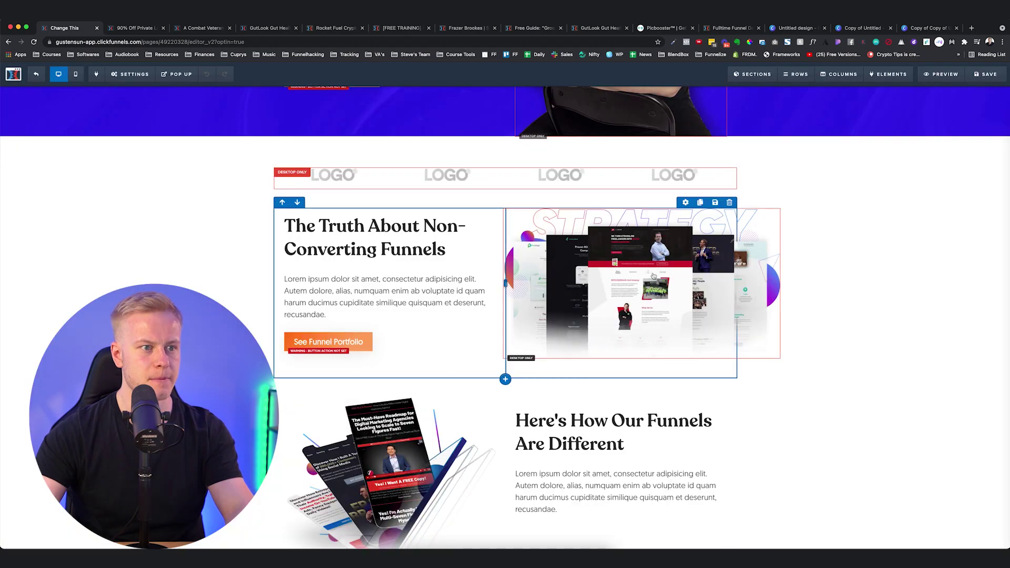
Look up the CSS ID of the three-column headline row and add #row--29716:hover to the selector of the scale(1.03) rule
scroll(605, 269, down, 7)
scroll(636, 279, up, 4)
scroll(636, 279, down, 5)
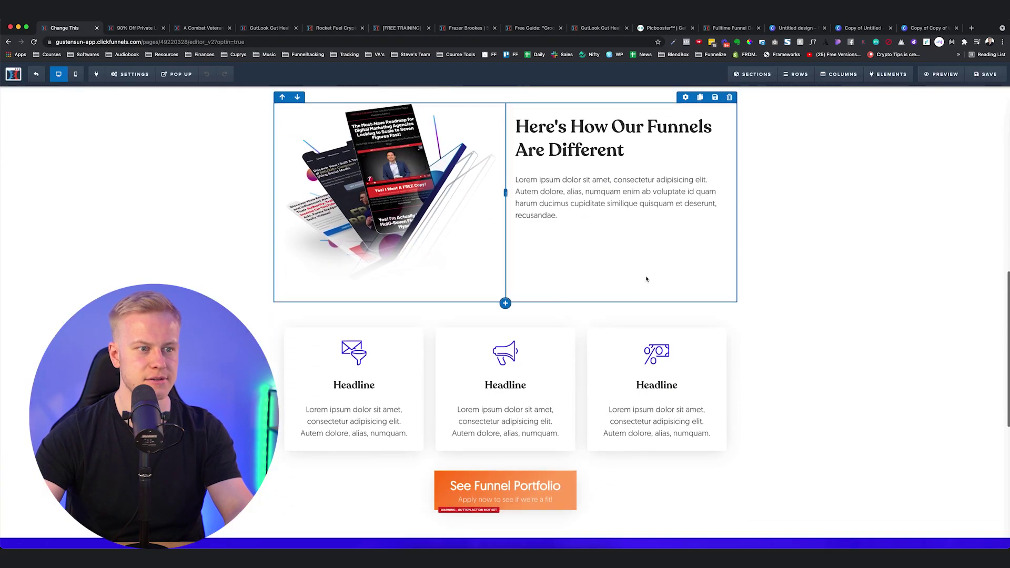
click(628, 361)
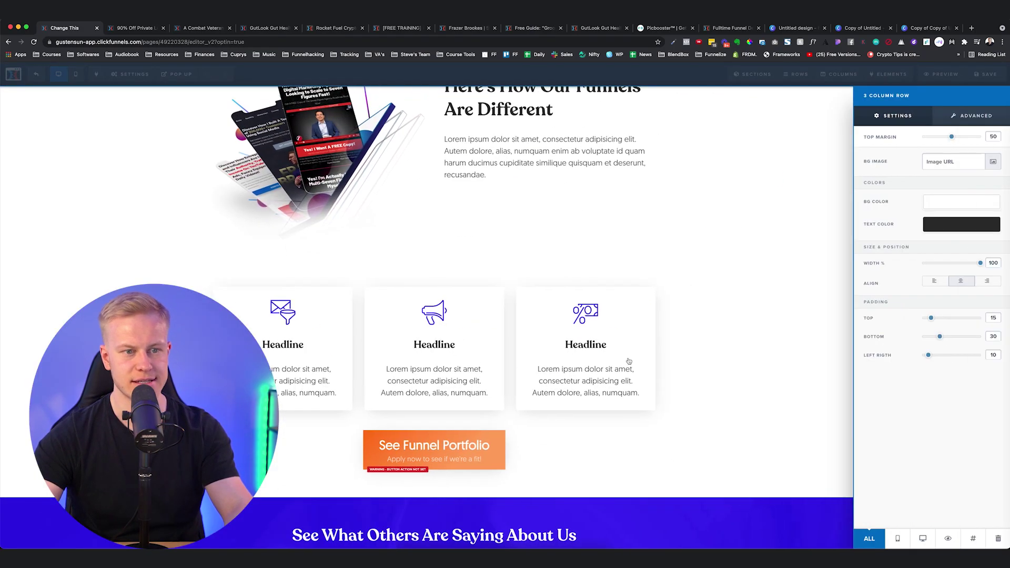
click(971, 545)
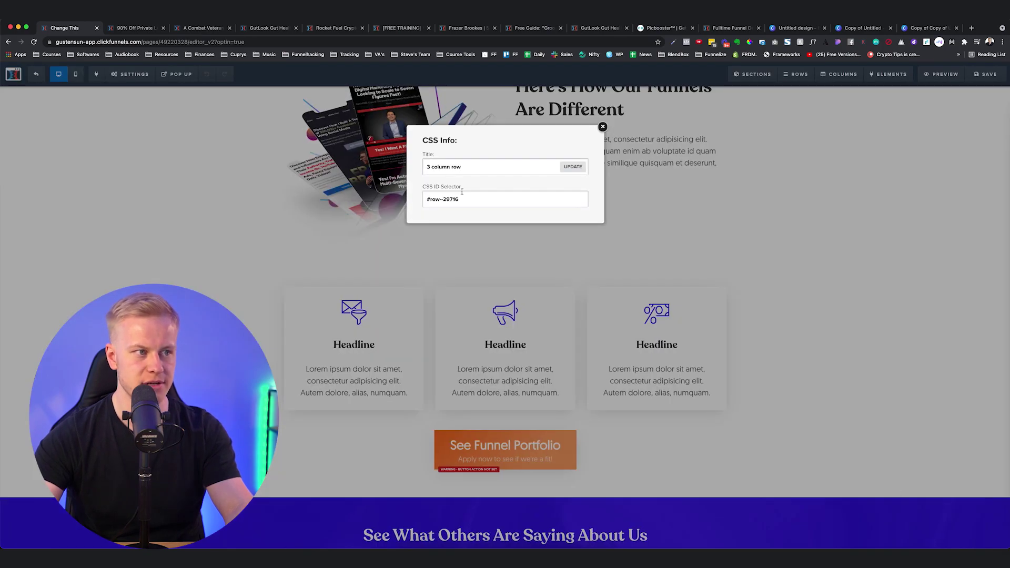
click(775, 208)
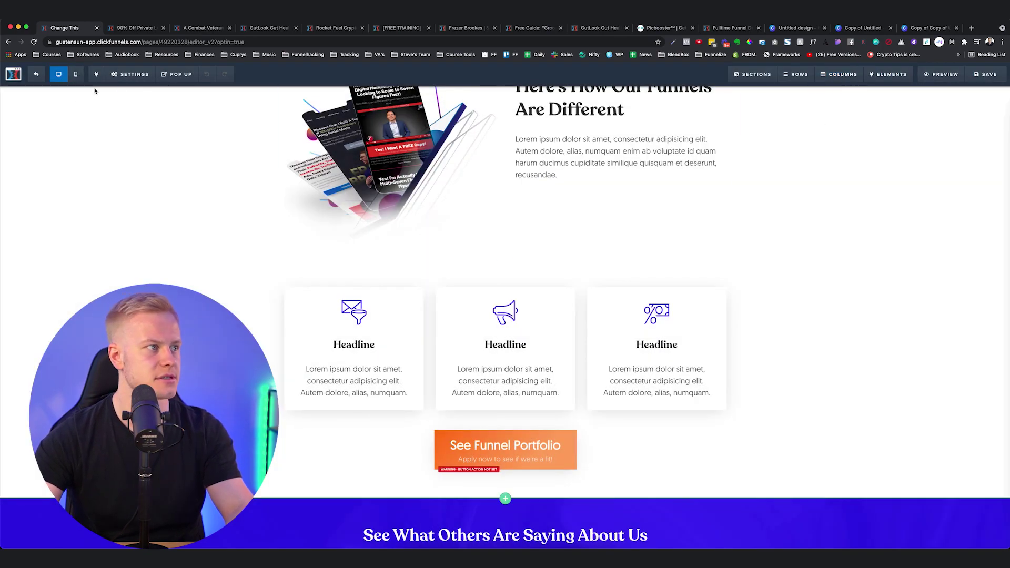
click(129, 74)
click(145, 155)
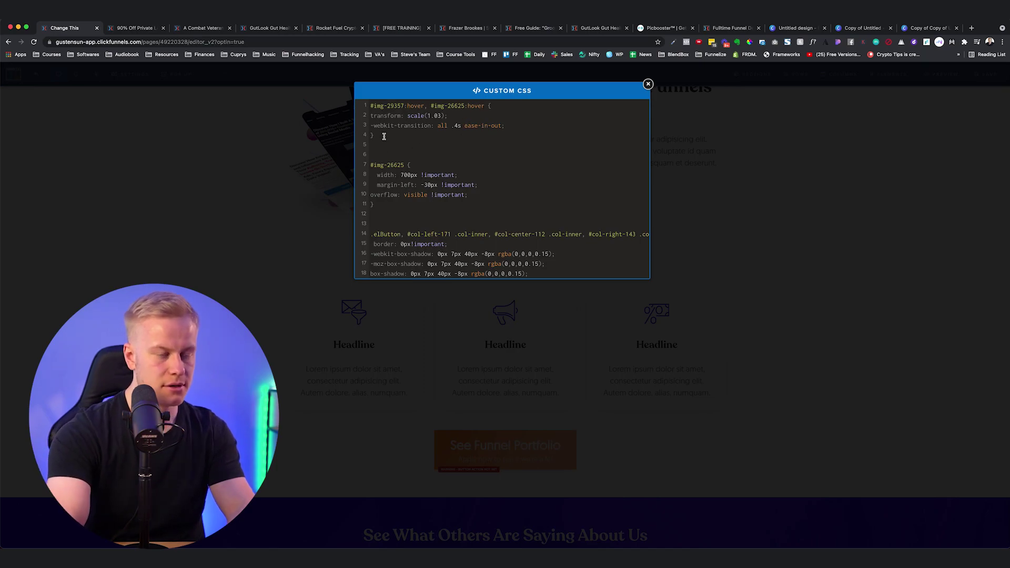
text(, #row--29716:)
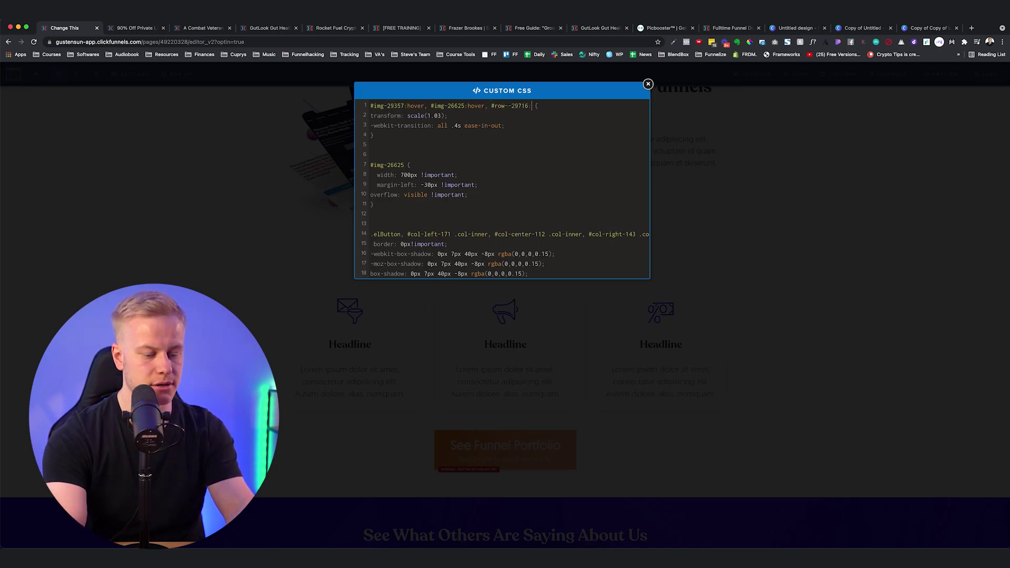
text(hover)
click(767, 255)
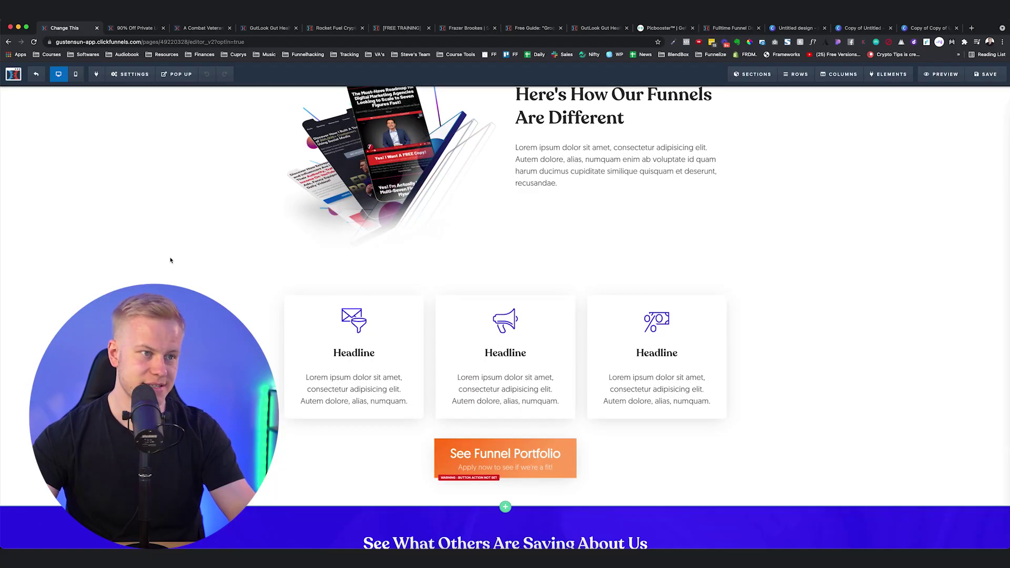
scroll(170, 259, up, 10)
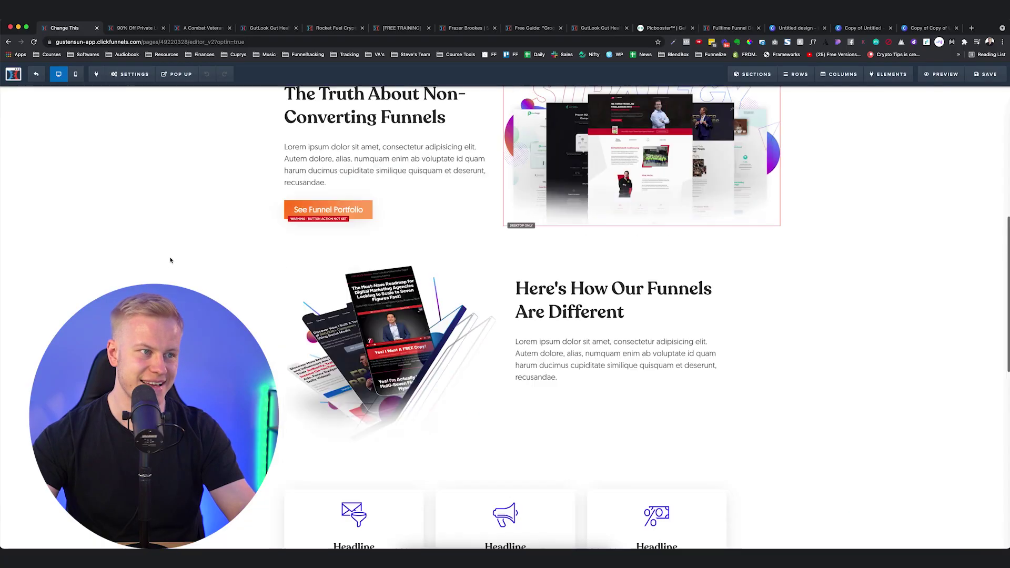
scroll(692, 262, down, 5)
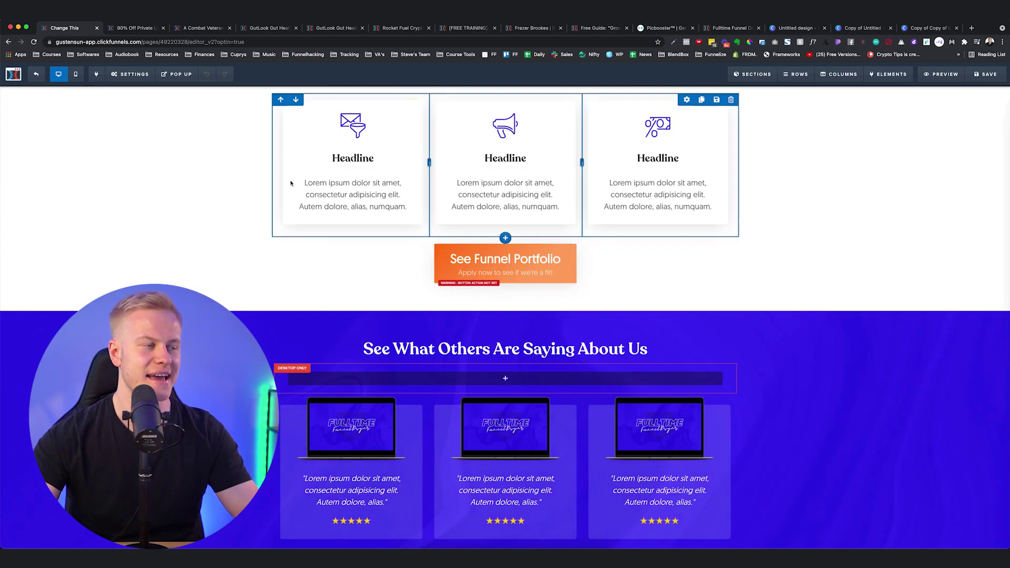
scroll(254, 191, down, 1)
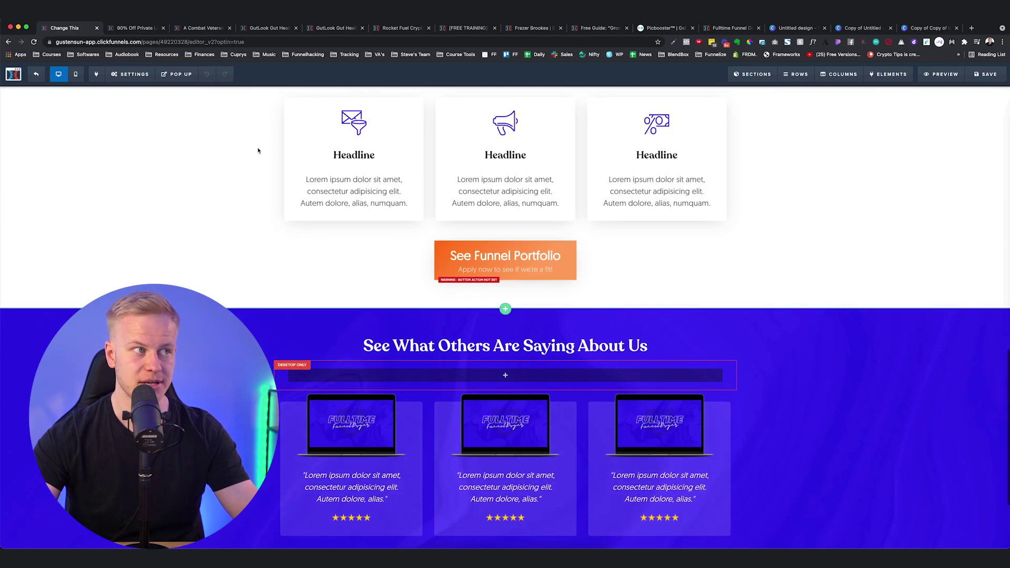
scroll(260, 127, down, 1)
Switch to the GutLook sales page preview and examine its sections down to the frequently asked questions
click(315, 29)
scroll(277, 168, down, 20)
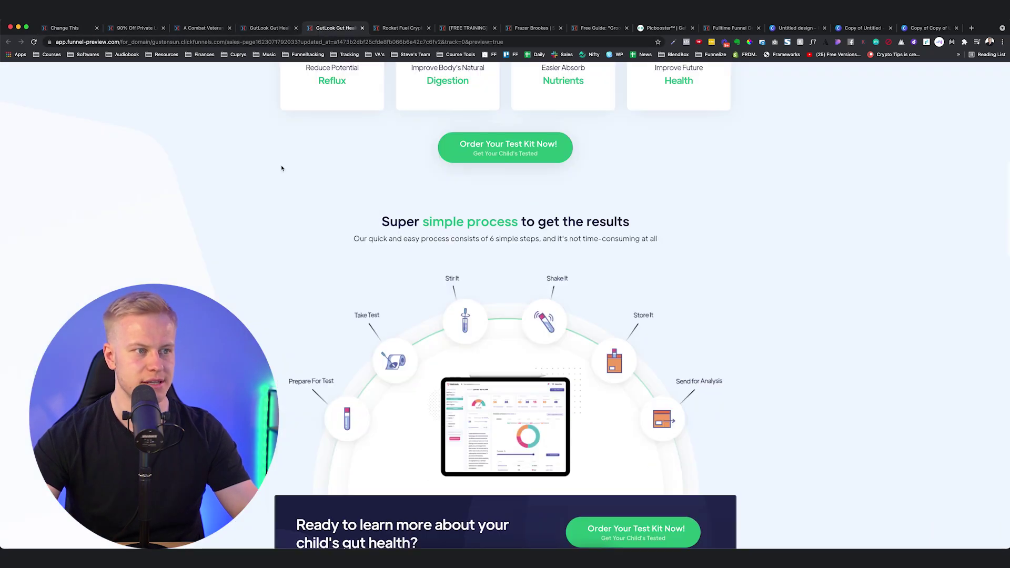
scroll(284, 179, down, 3)
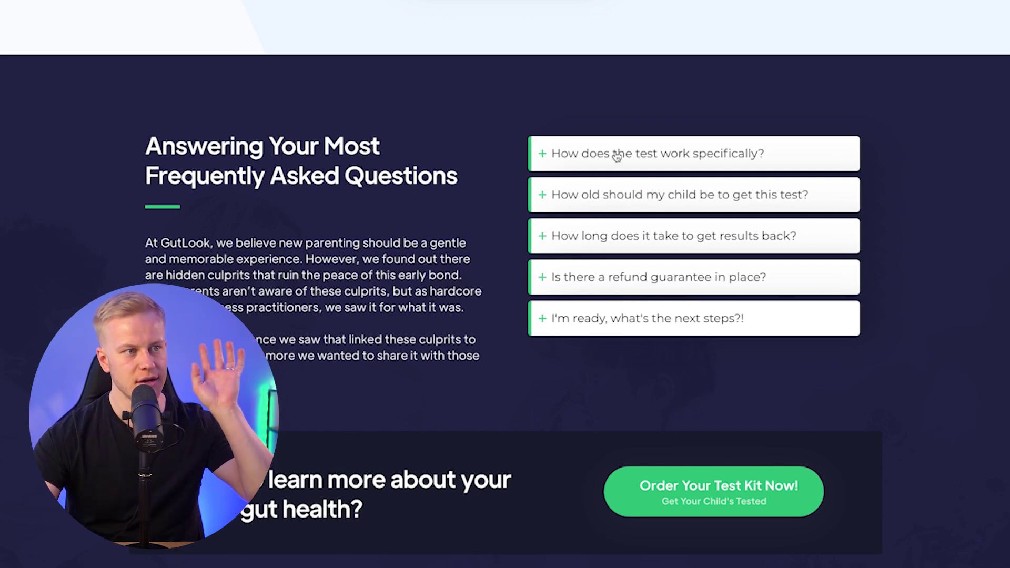
scroll(610, 163, up, 10)
scroll(609, 163, down, 5)
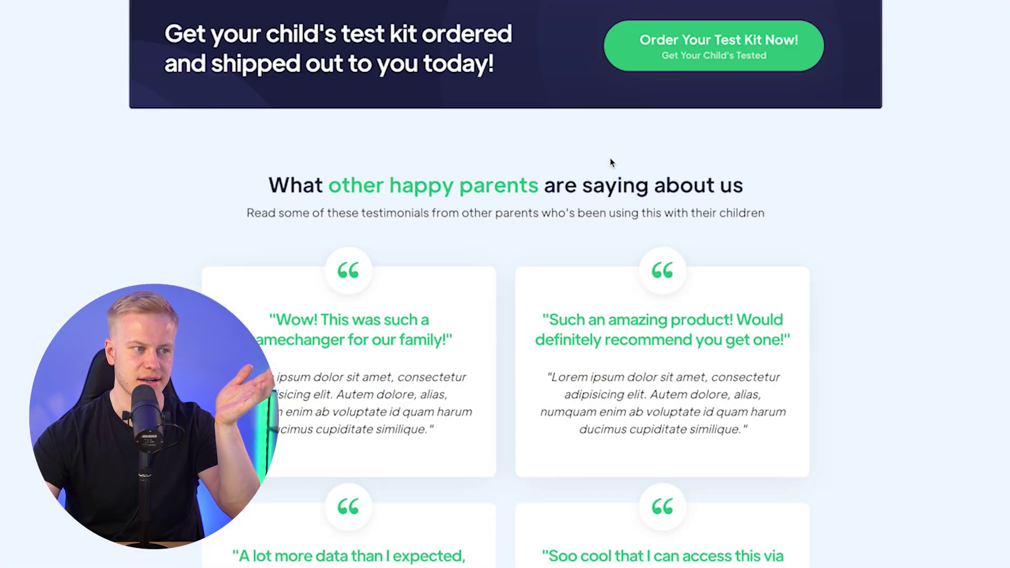
scroll(604, 168, down, 5)
scroll(603, 169, down, 5)
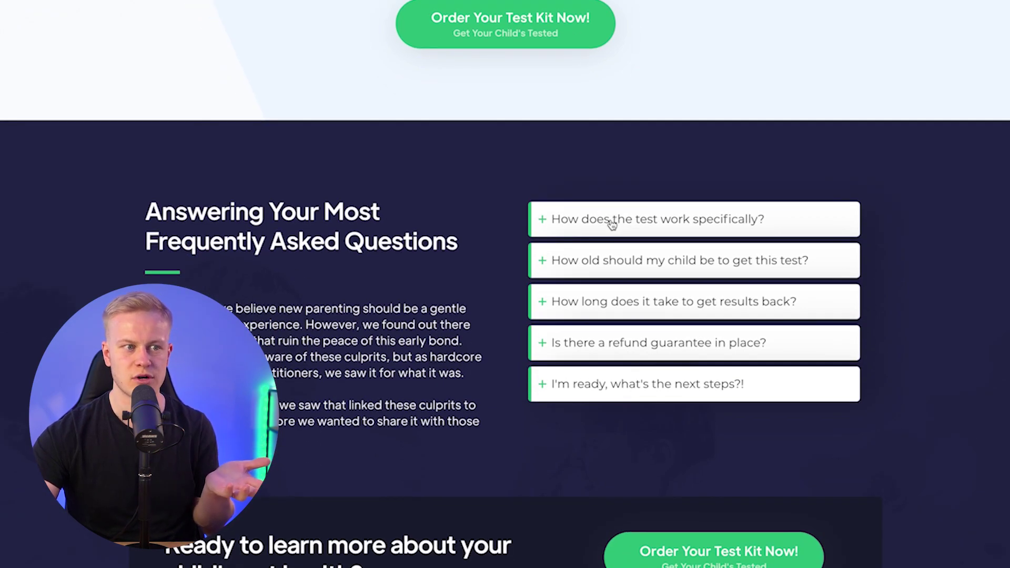
Expand and collapse the first two questions in the FAQ section to examine how the accordion behaves
click(612, 225)
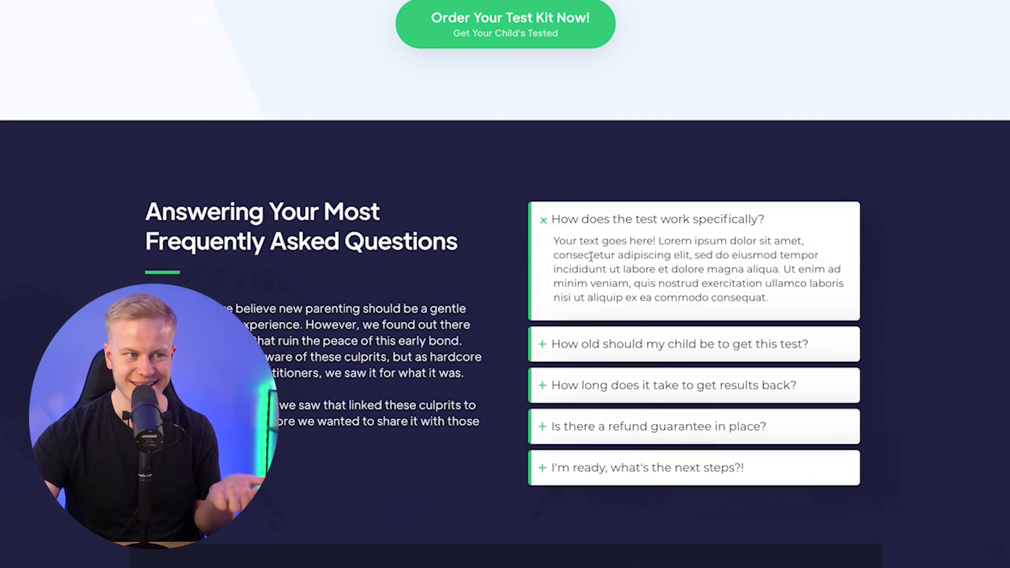
drag(578, 256, 806, 319)
click(585, 232)
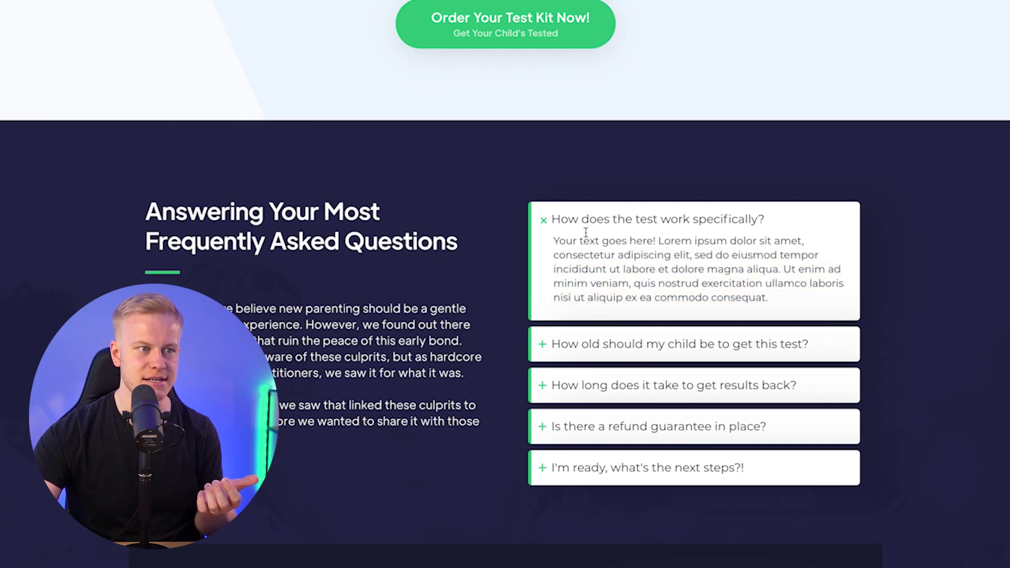
click(547, 222)
click(579, 269)
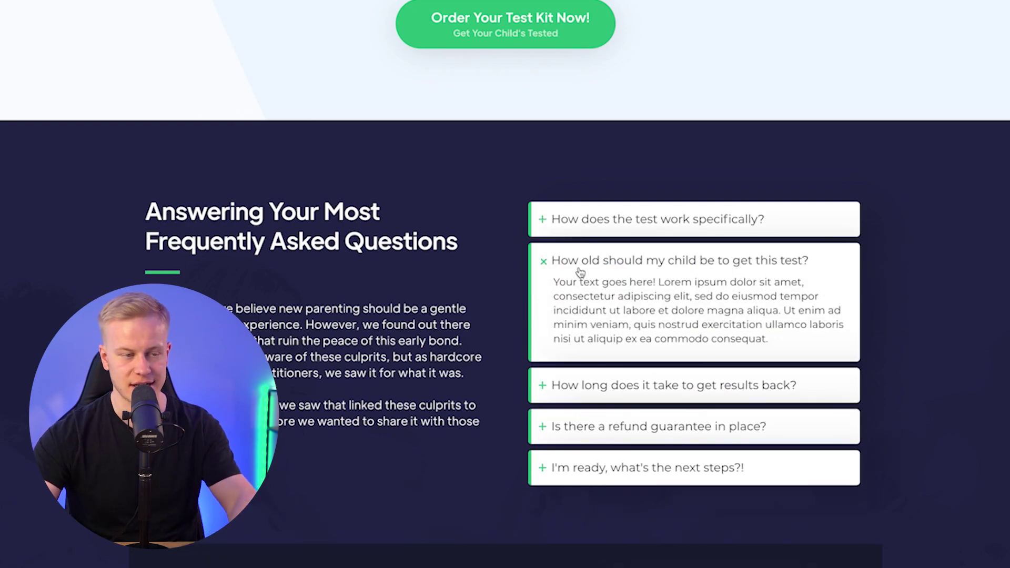
click(577, 263)
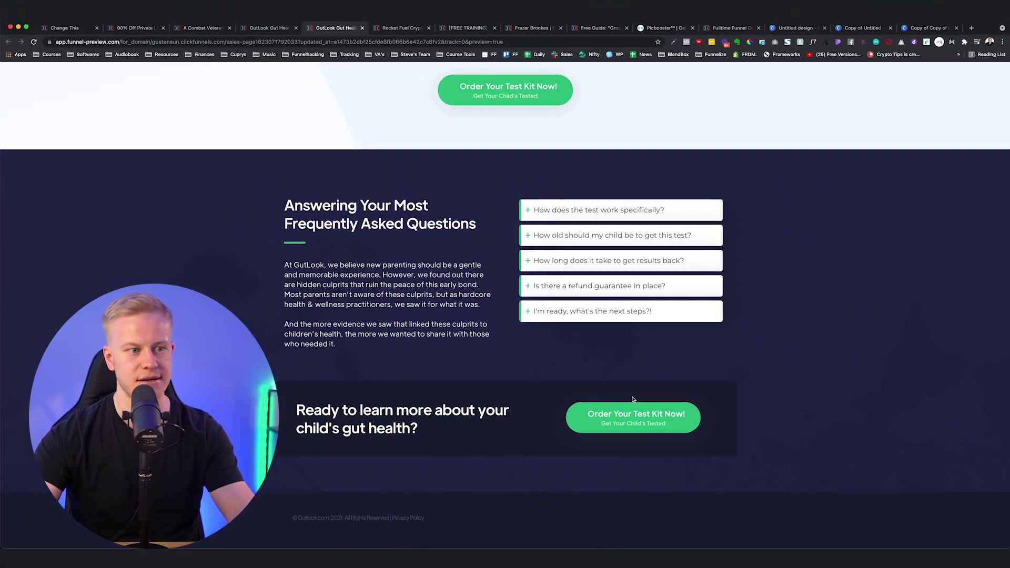
Switch to the GutLook page editor and add a Custom JS/HTML element below the existing one in the FAQ section
scroll(633, 399, up, 12)
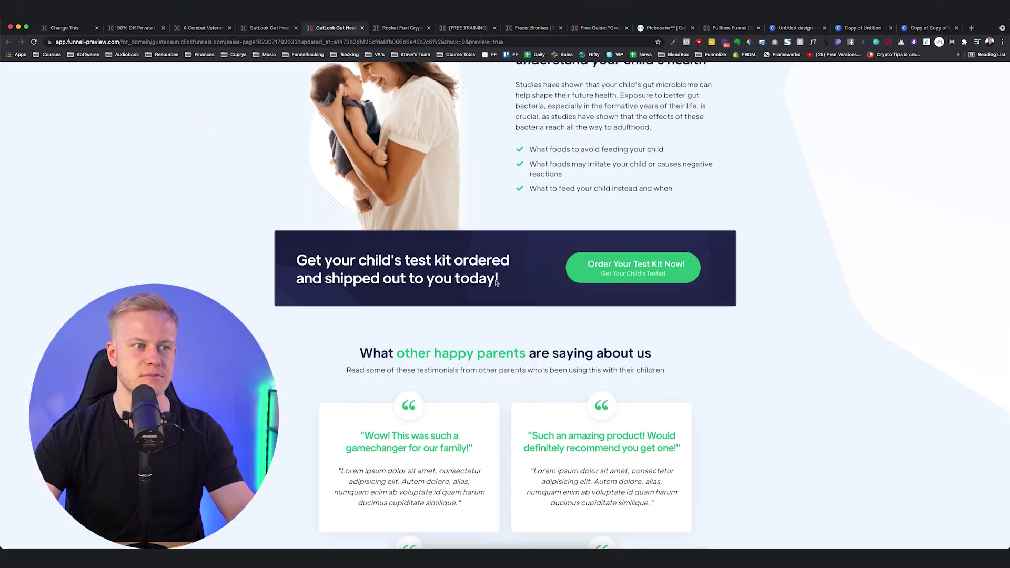
scroll(439, 276, down, 2)
scroll(417, 247, down, 4)
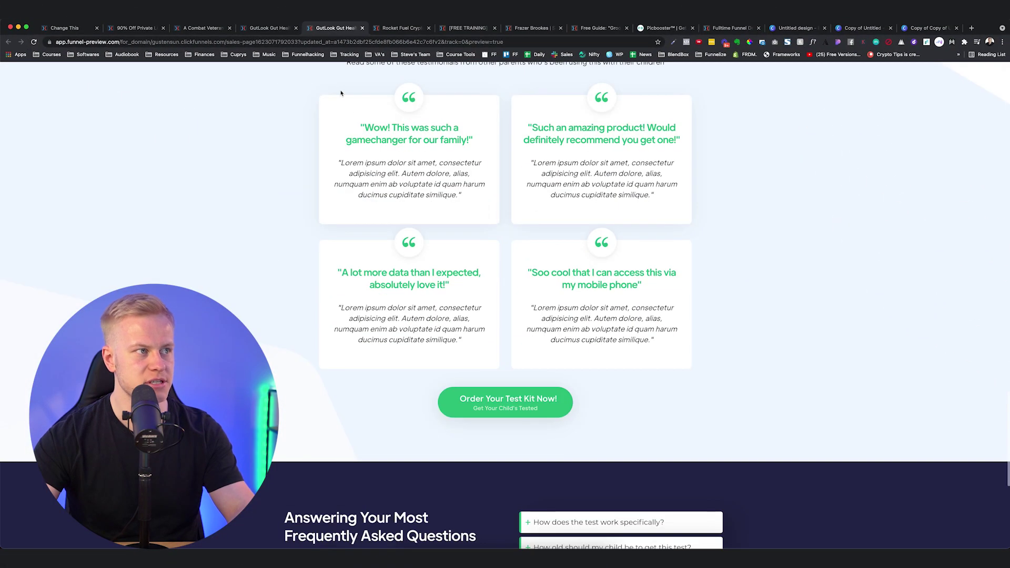
click(284, 30)
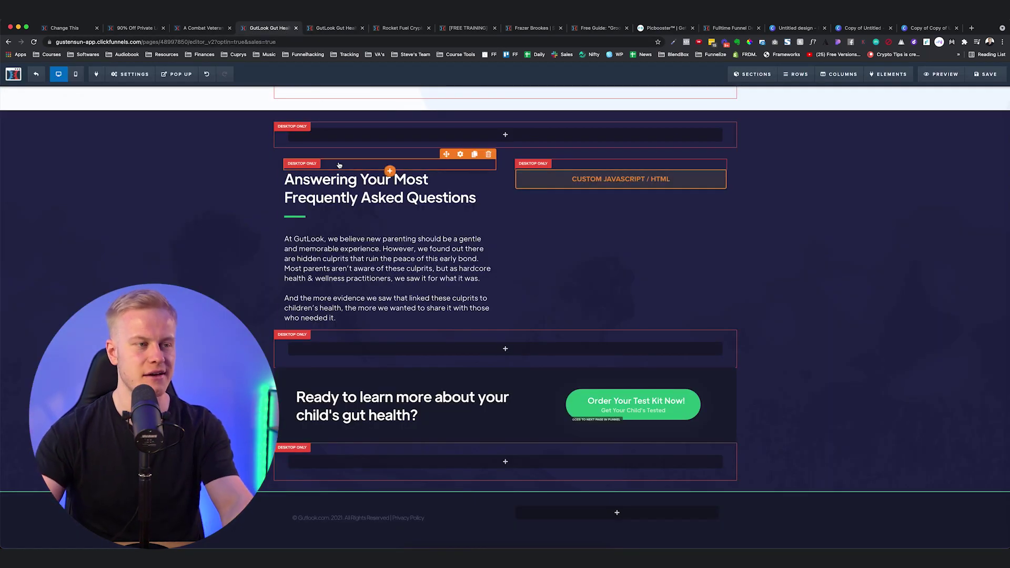
click(621, 191)
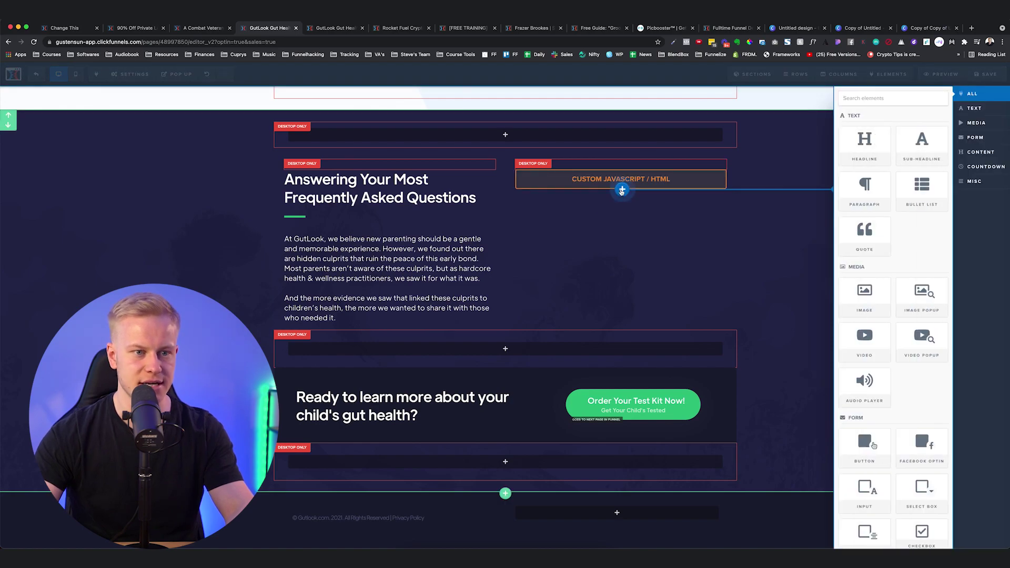
scroll(884, 284, down, 10)
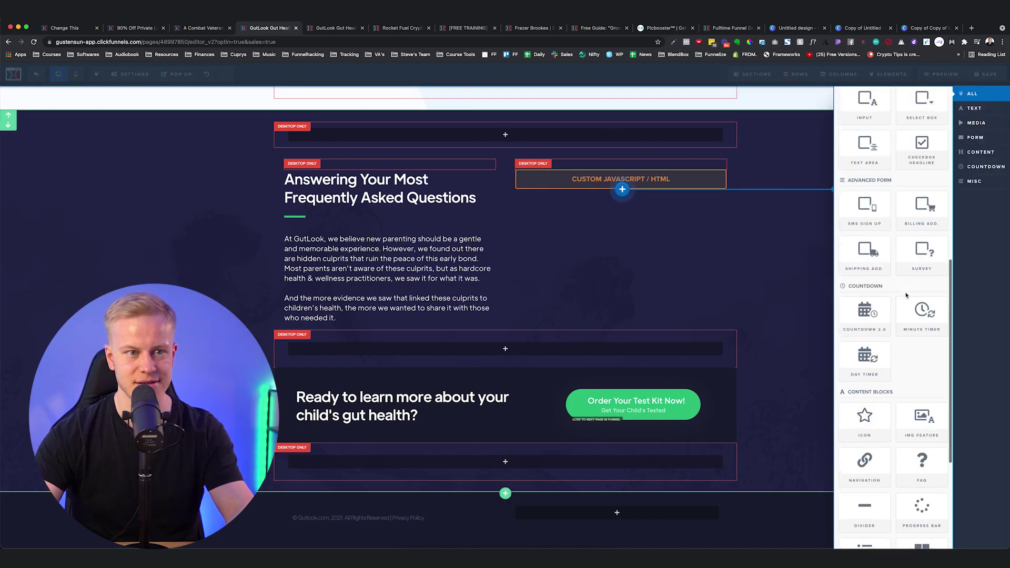
scroll(899, 295, down, 3)
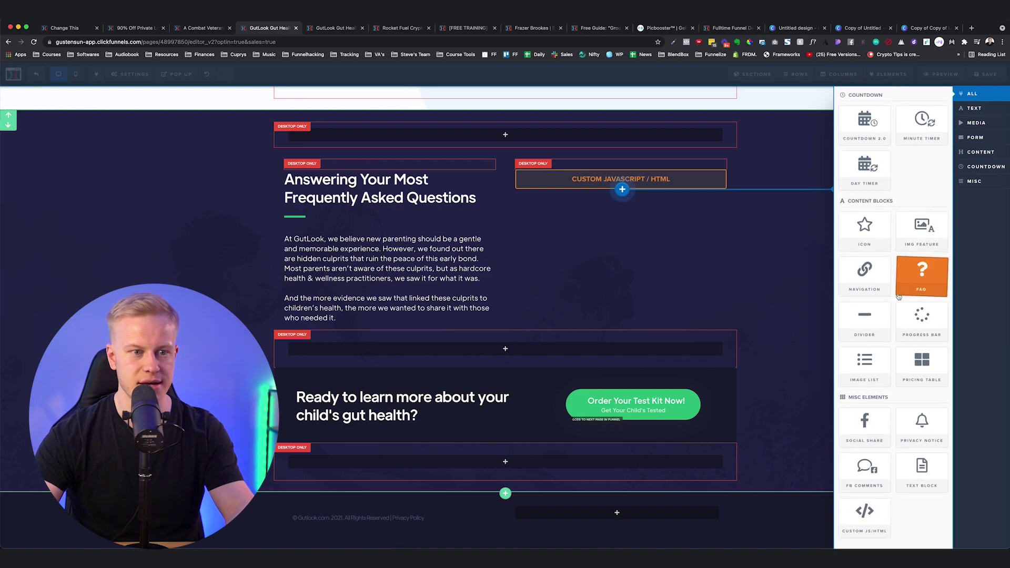
click(862, 518)
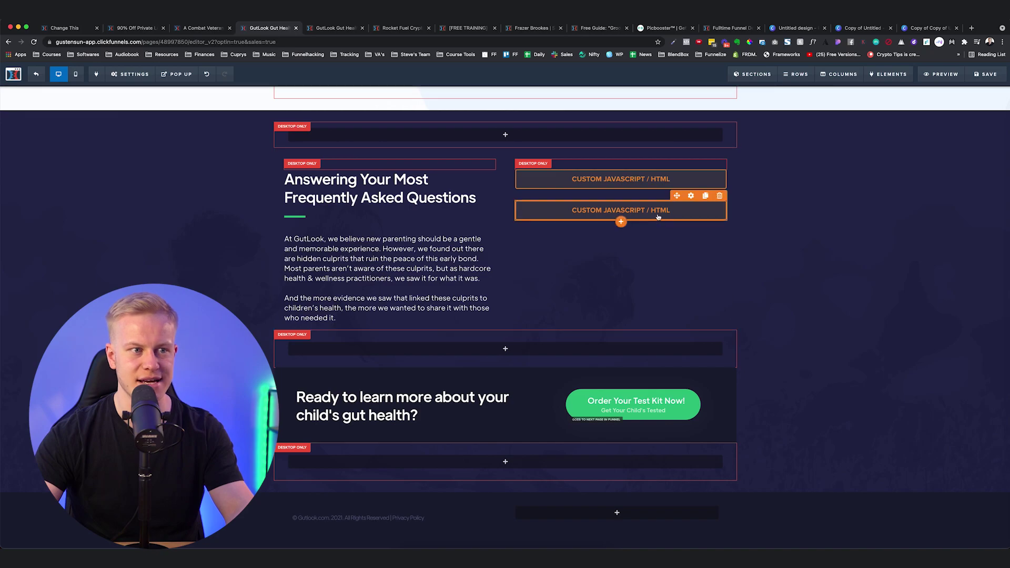
Open the code of the original Custom JavaScript / HTML element that holds the FAQ questions
click(657, 215)
click(649, 180)
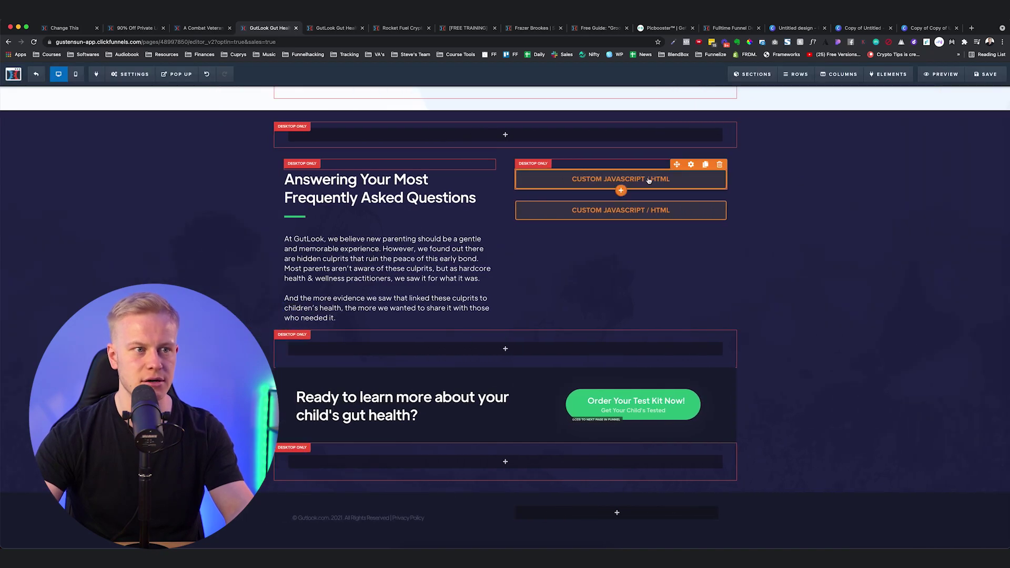
click(937, 162)
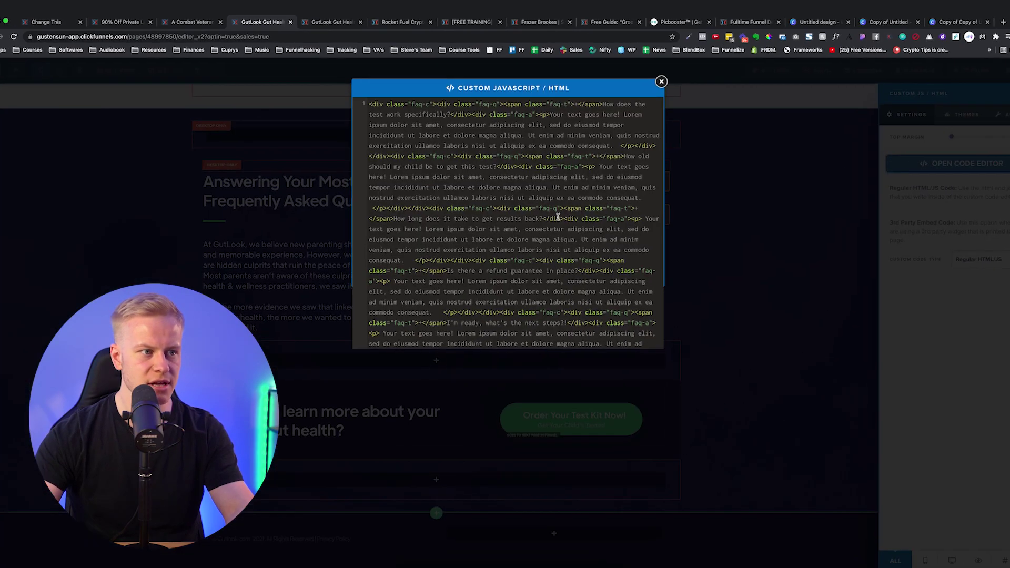
Examine the FAQ accordion's HTML, highlight the first question's text, and compare it with that question in the GutLook page preview
scroll(558, 217, down, 3)
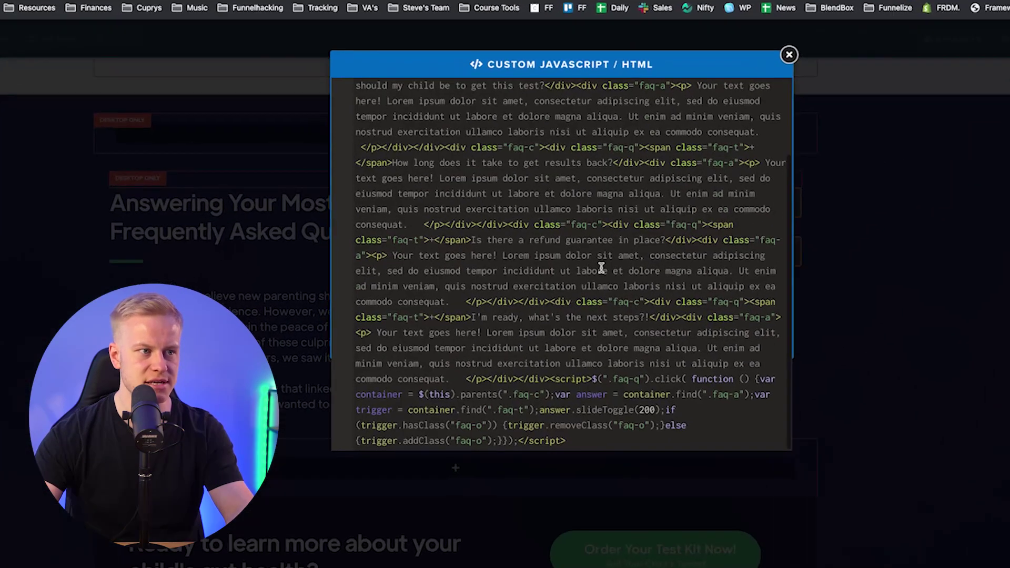
scroll(621, 195, up, 3)
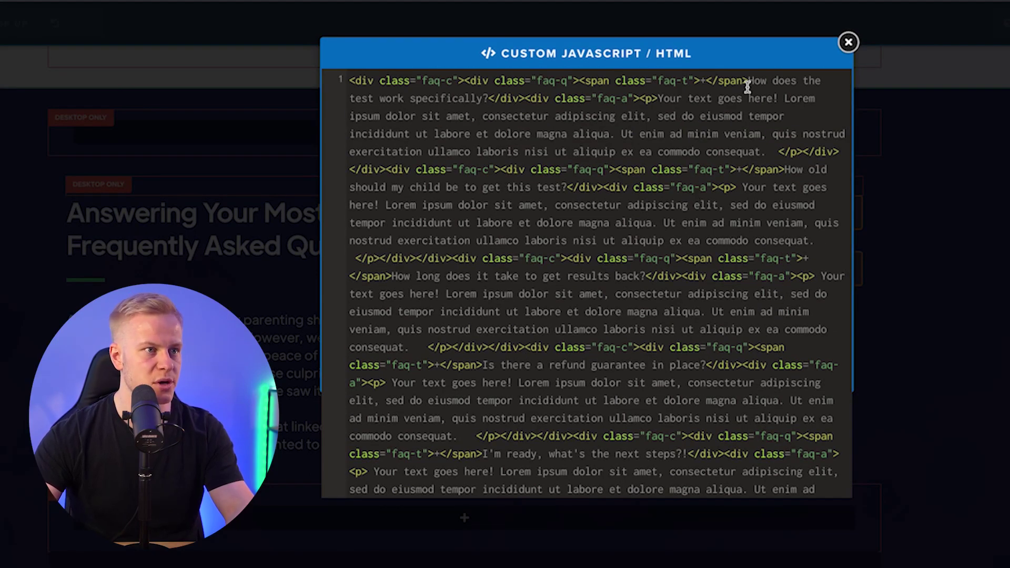
drag(748, 82, 493, 101)
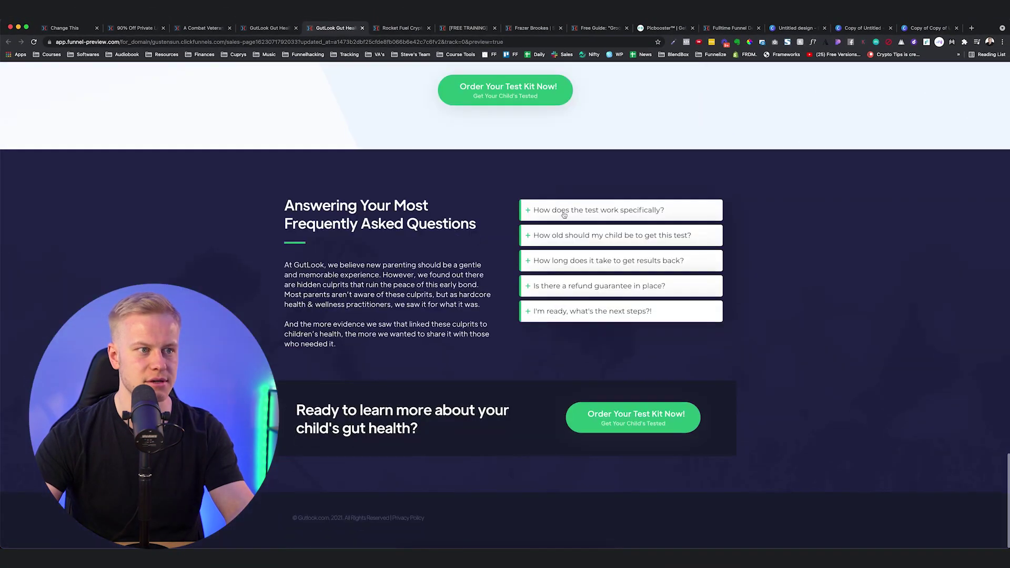
click(563, 213)
click(564, 211)
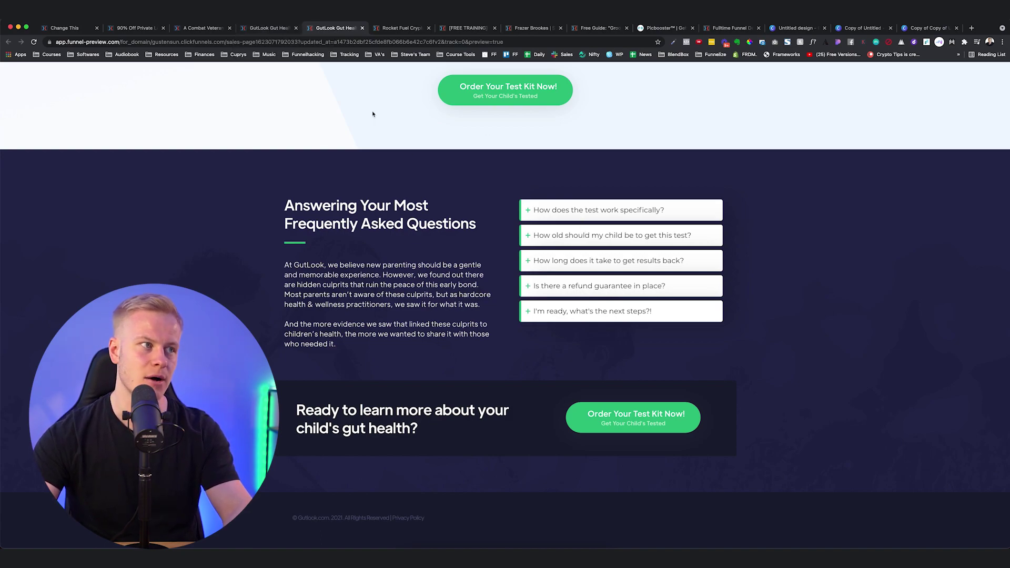
Return to the GutLook page editor, leave the FAQ code and open the page's Custom CSS
click(277, 29)
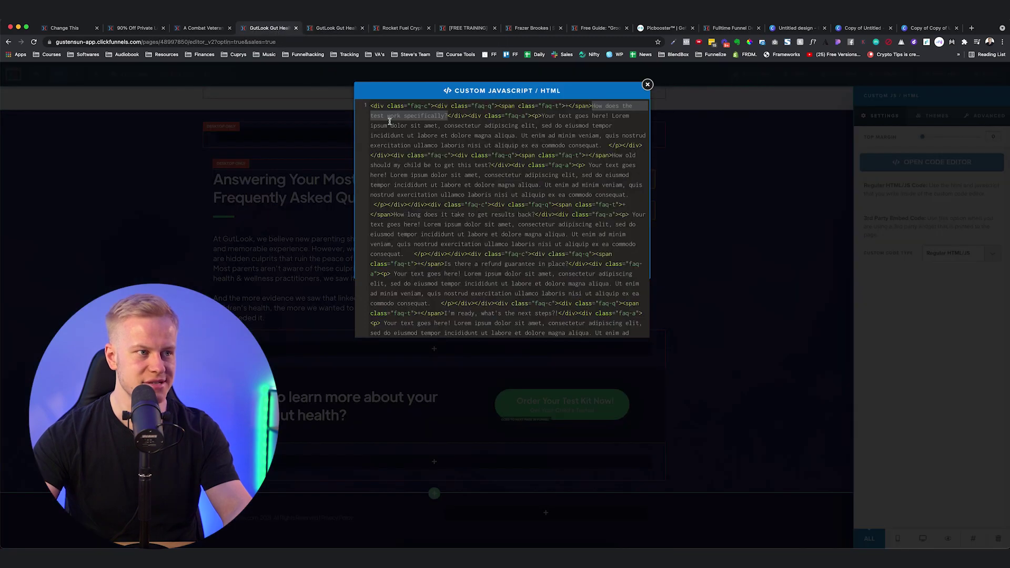
click(295, 204)
click(140, 79)
click(145, 154)
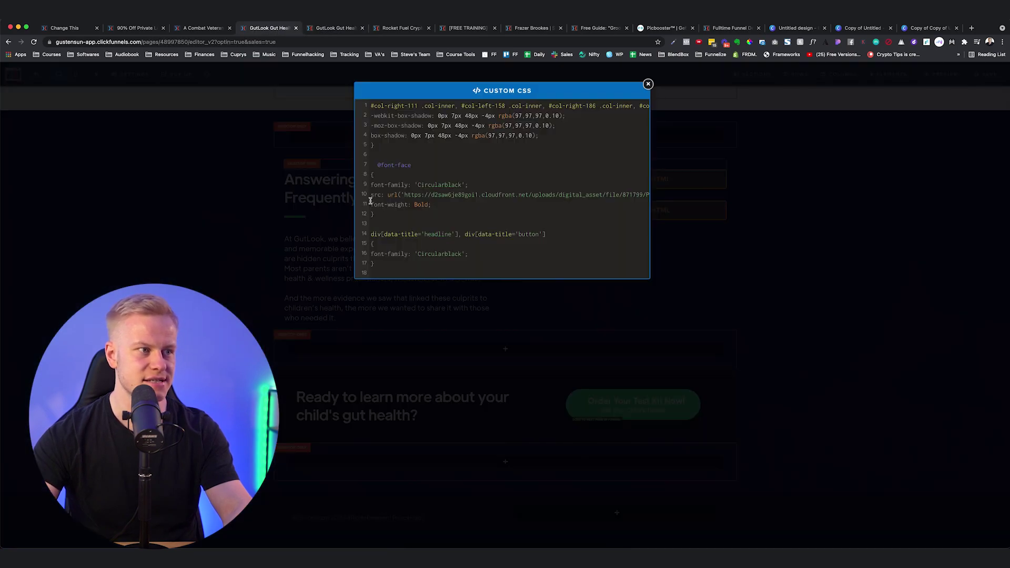
Examine the .faq-q and .faq-a style rules in the custom CSS, and close the code window
scroll(370, 201, down, 20)
scroll(410, 208, up, 1)
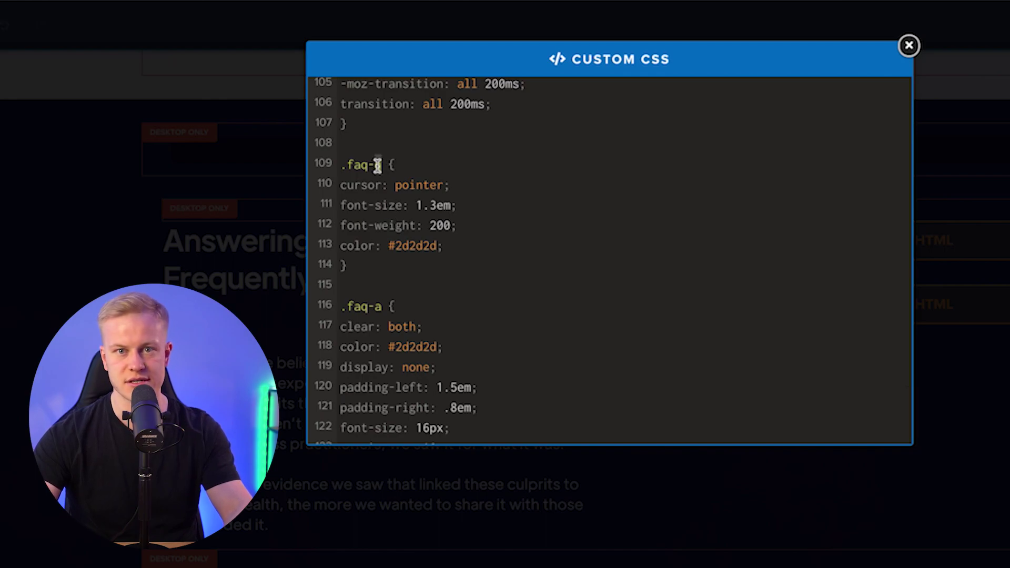
drag(395, 187, 437, 243)
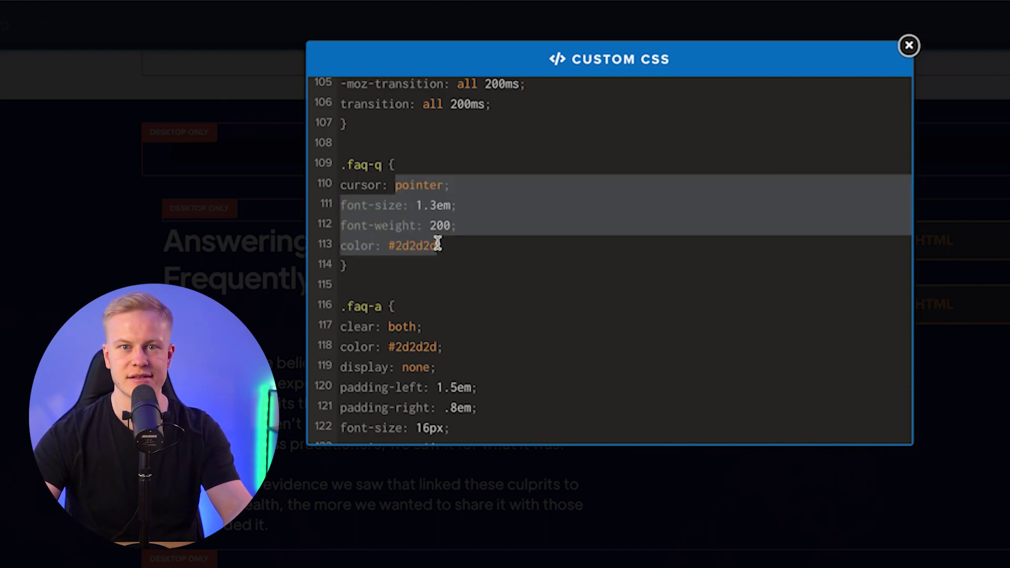
click(459, 252)
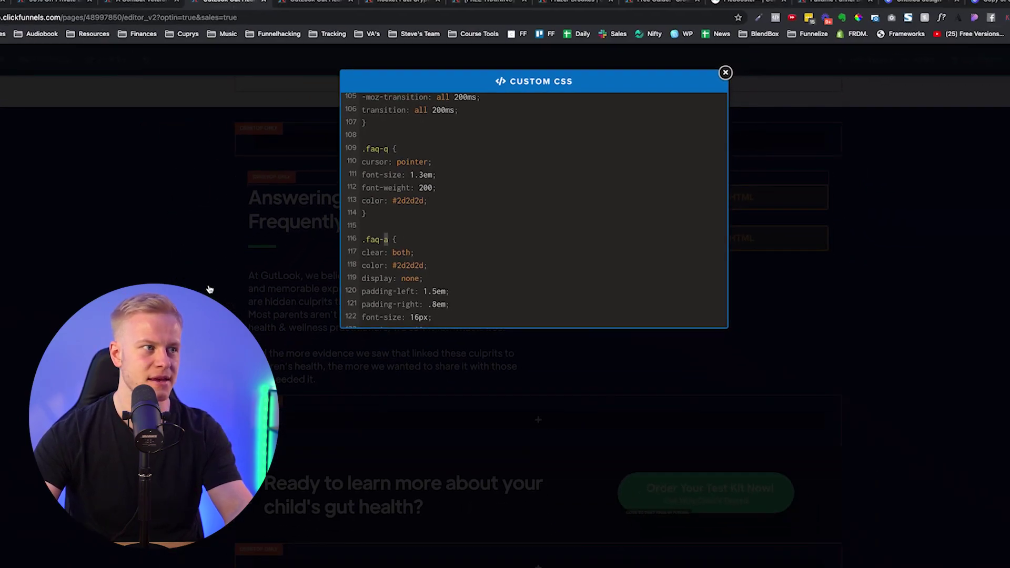
click(207, 289)
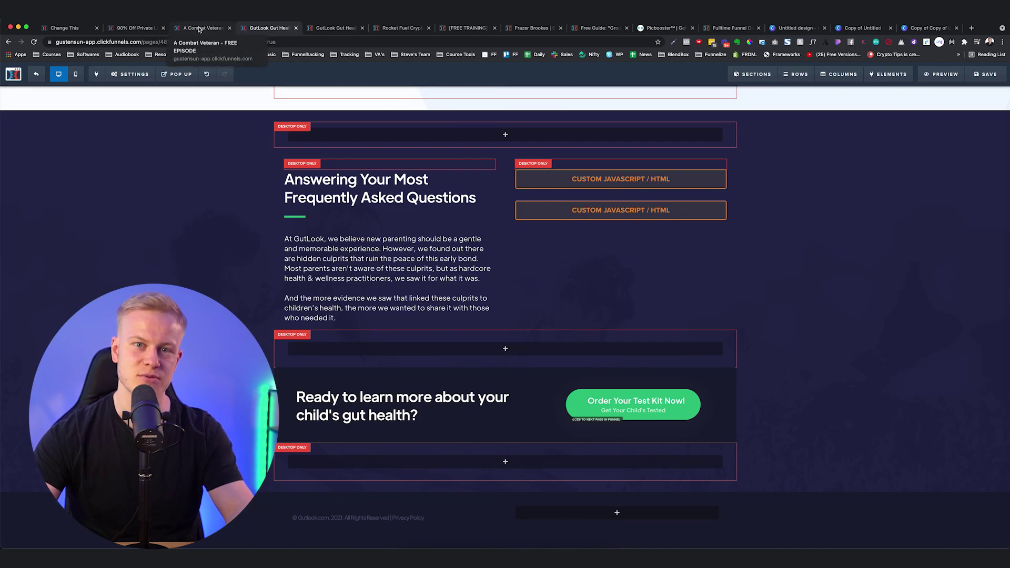
Switch to the GutLook sales page preview and examine the section on the simple process to get the results
click(199, 27)
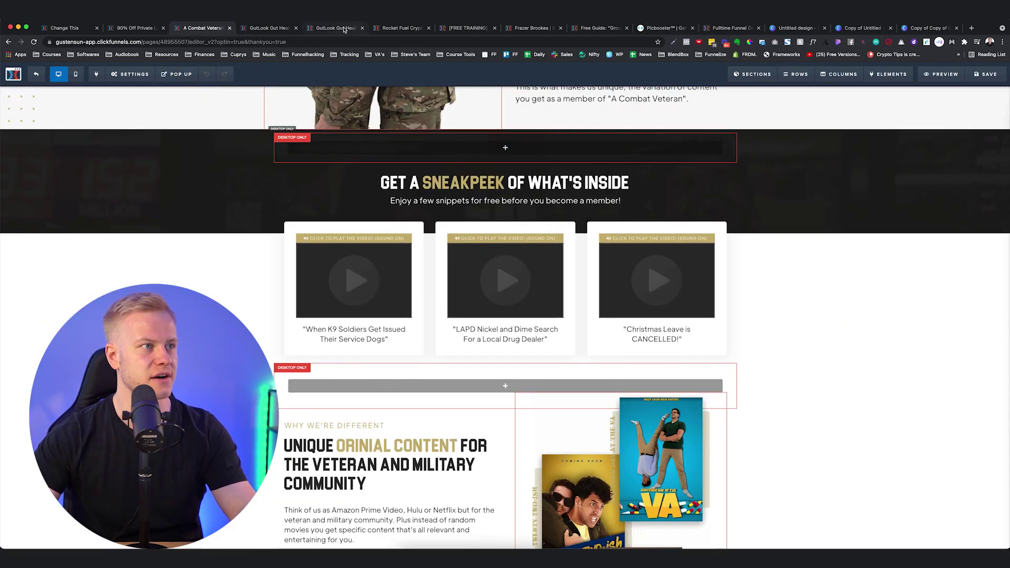
click(344, 30)
scroll(395, 211, down, 15)
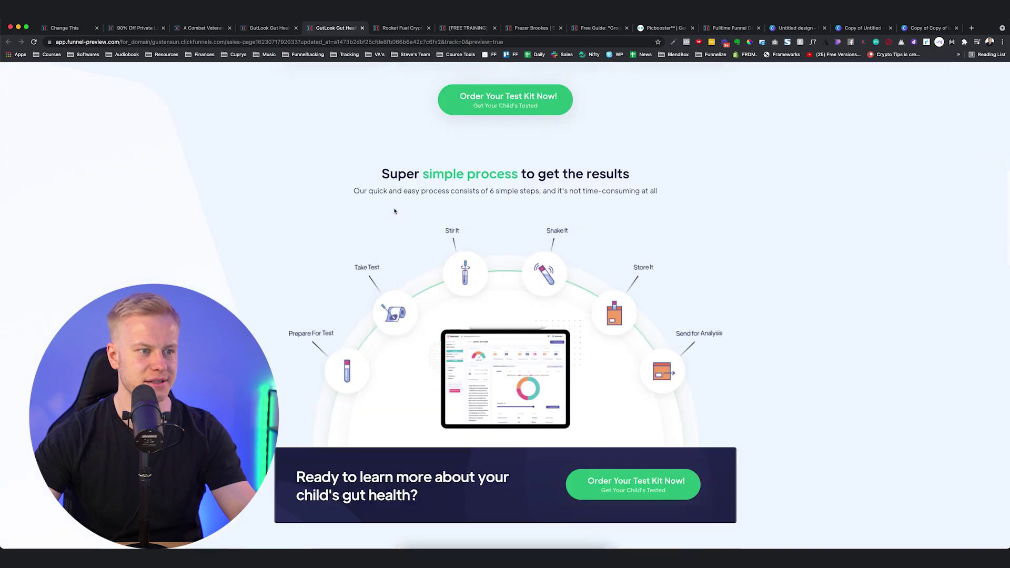
scroll(394, 211, down, 3)
scroll(394, 211, up, 1)
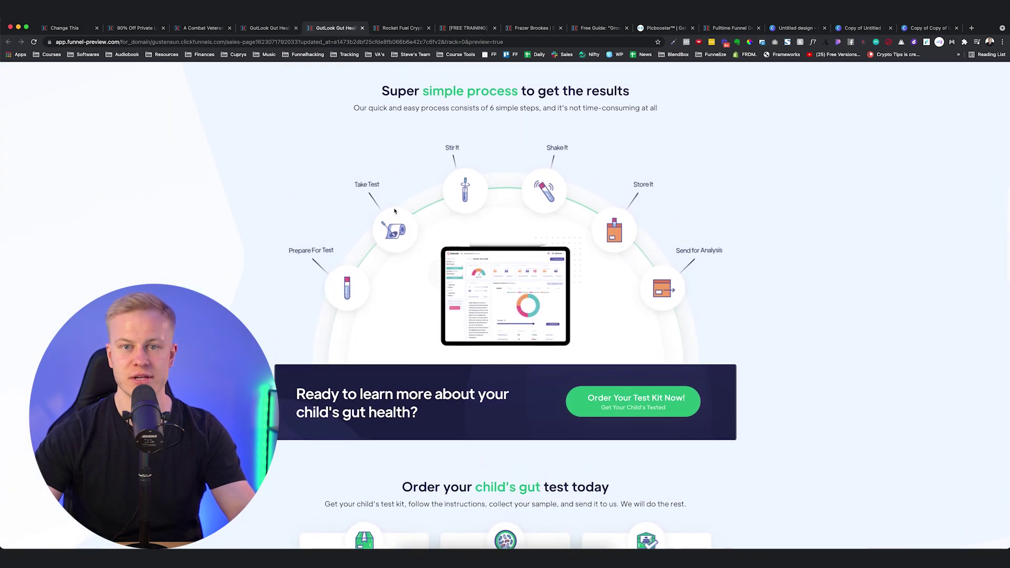
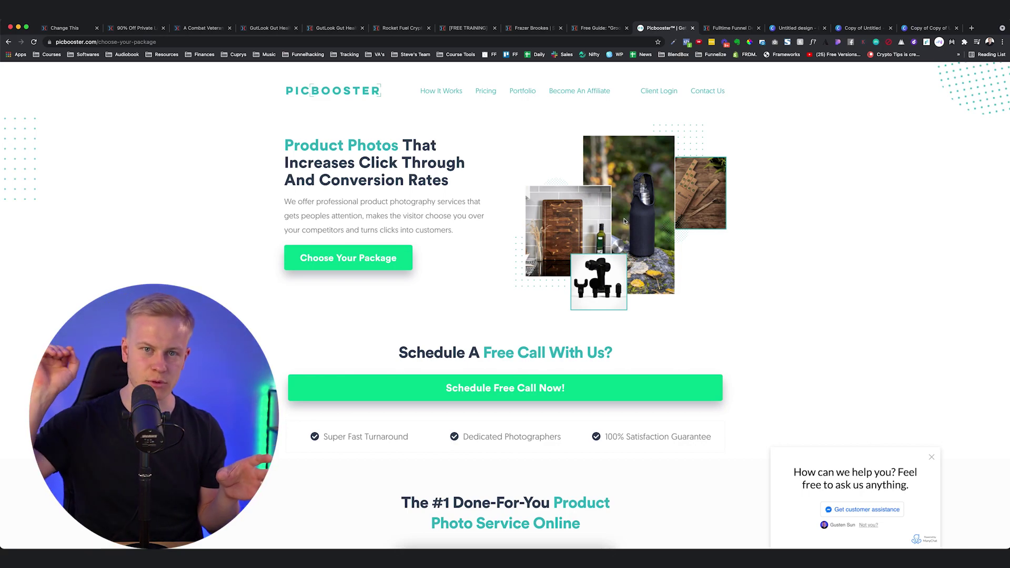
Examine the Picbooster page from its hero through the Before/After comparison, the 3 simple steps and the service benefits
scroll(584, 274, down, 8)
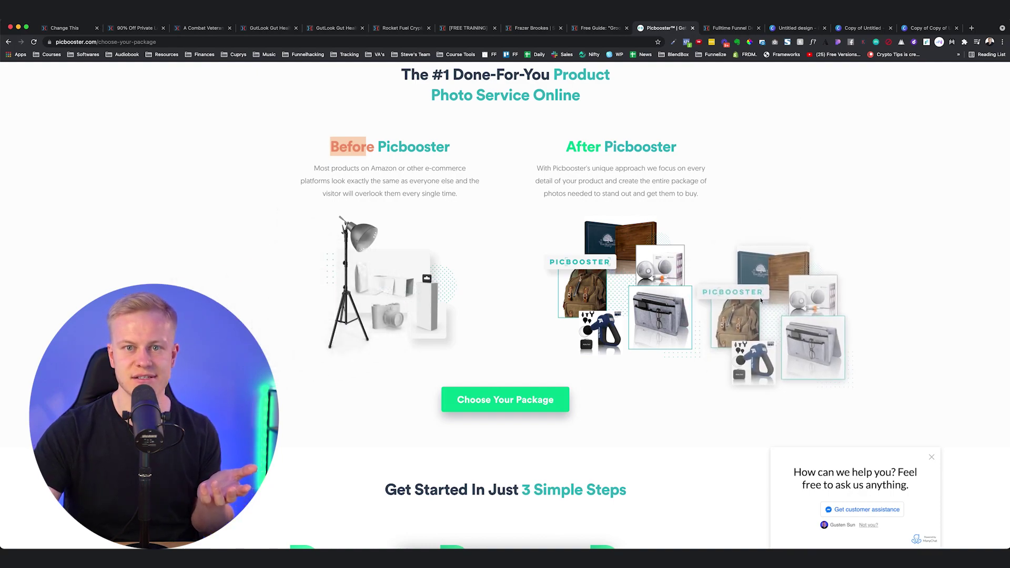
scroll(757, 299, down, 20)
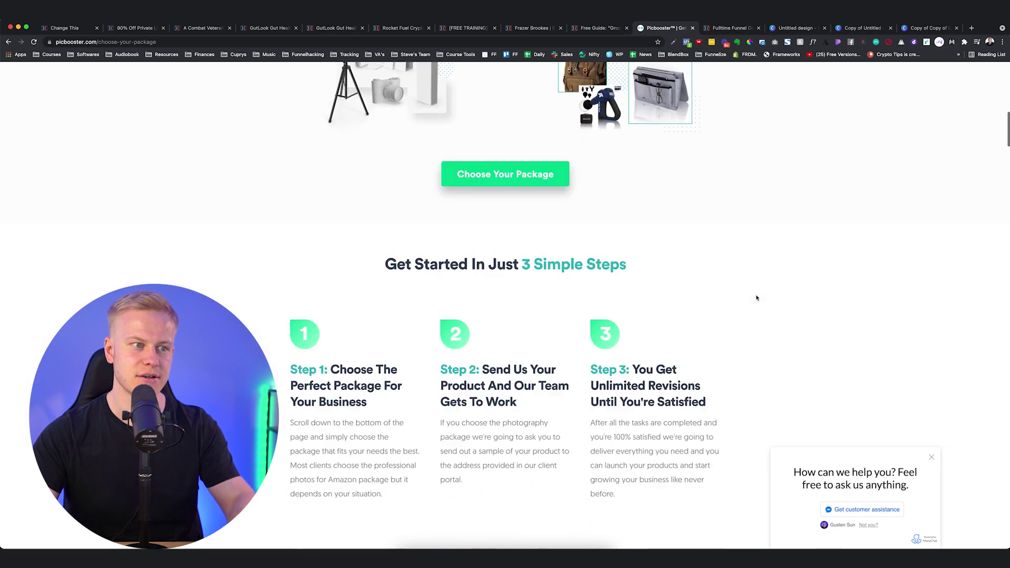
scroll(751, 300, up, 2)
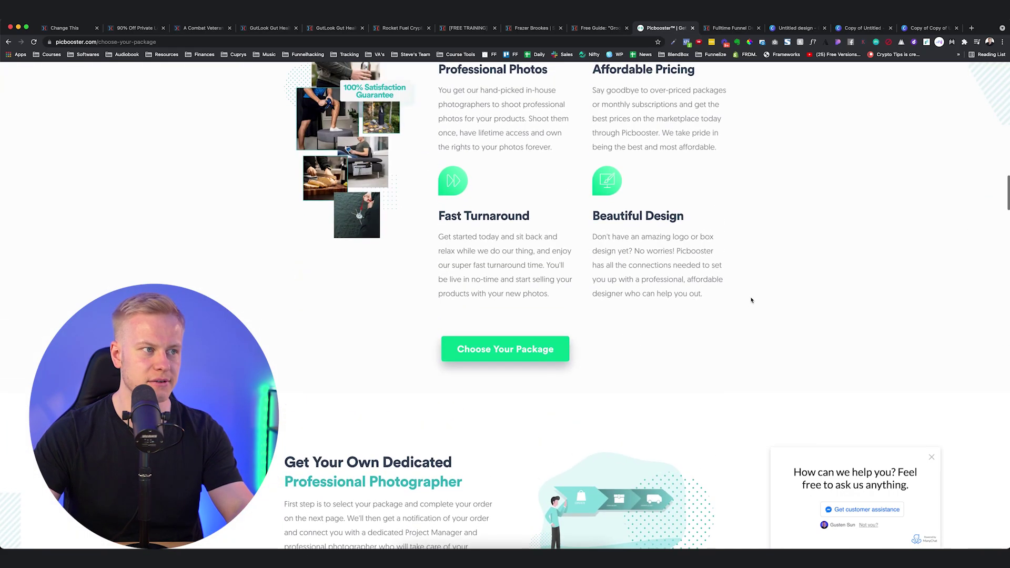
scroll(751, 300, down, 4)
scroll(751, 299, up, 2)
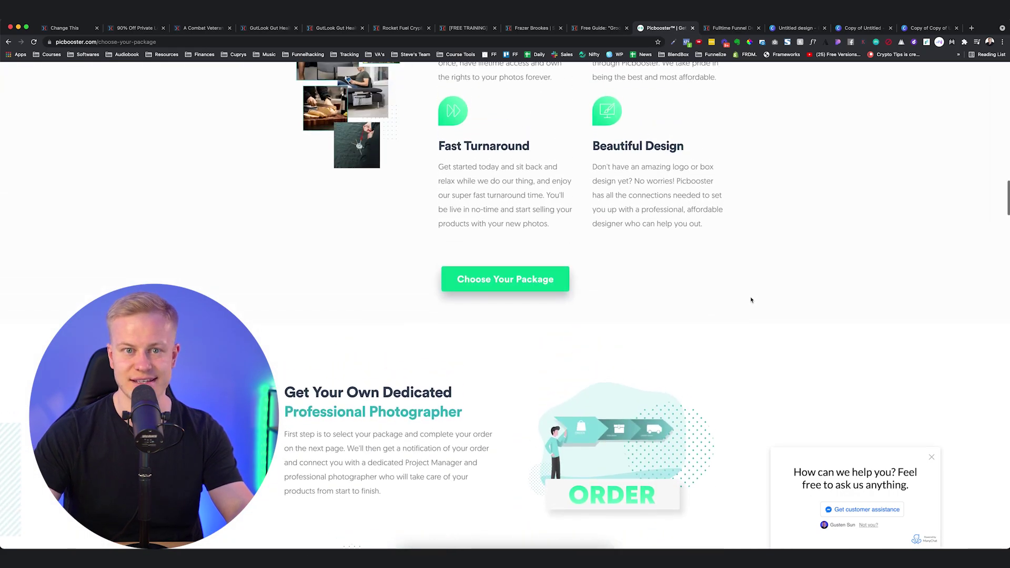
Examine the alternating text and image layout of the Order, Track and Scale blocks on the Picbooster page
scroll(751, 300, down, 6)
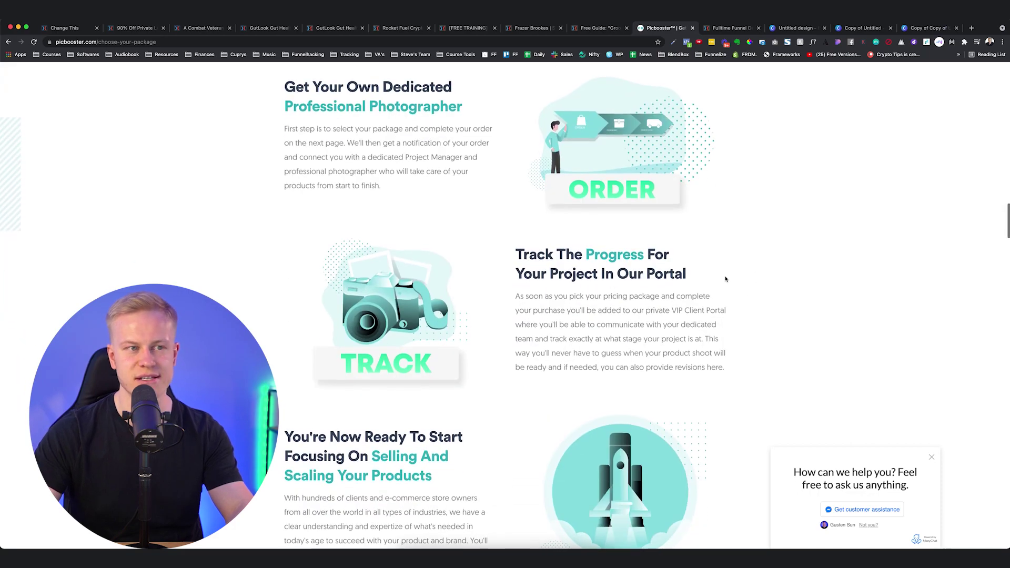
scroll(633, 139, down, 4)
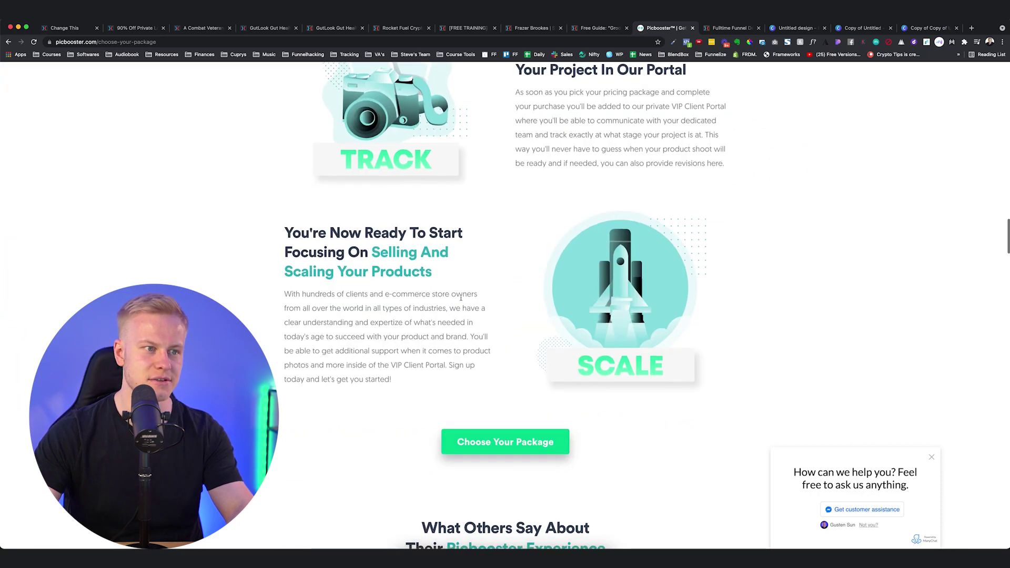
scroll(310, 152, up, 5)
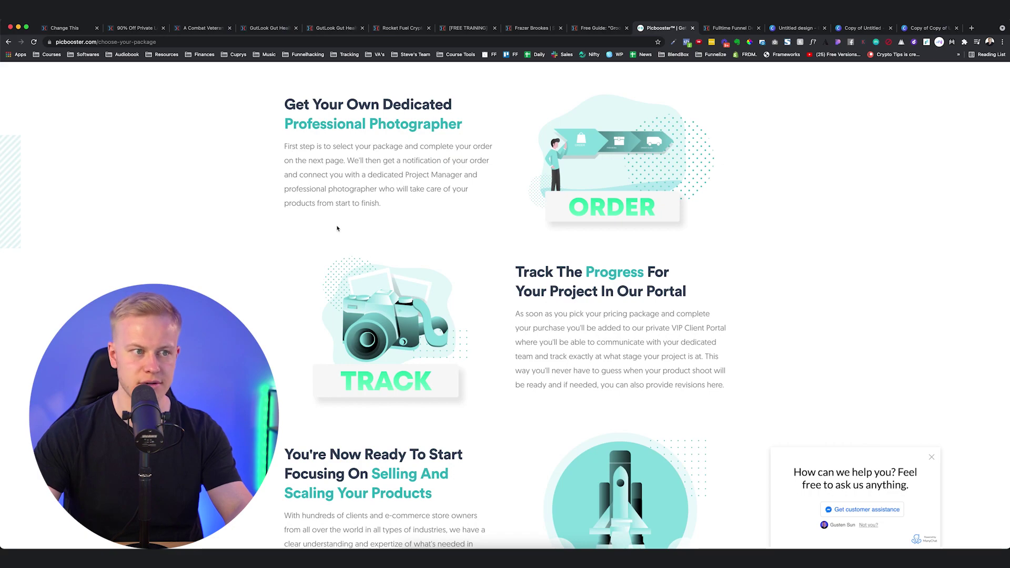
scroll(462, 256, down, 5)
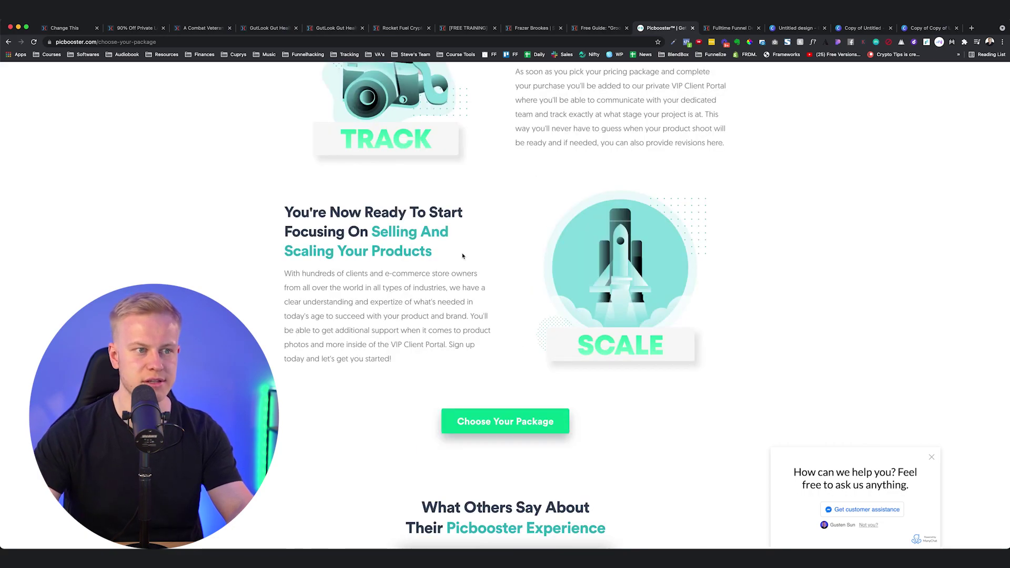
scroll(789, 278, down, 4)
scroll(787, 277, up, 11)
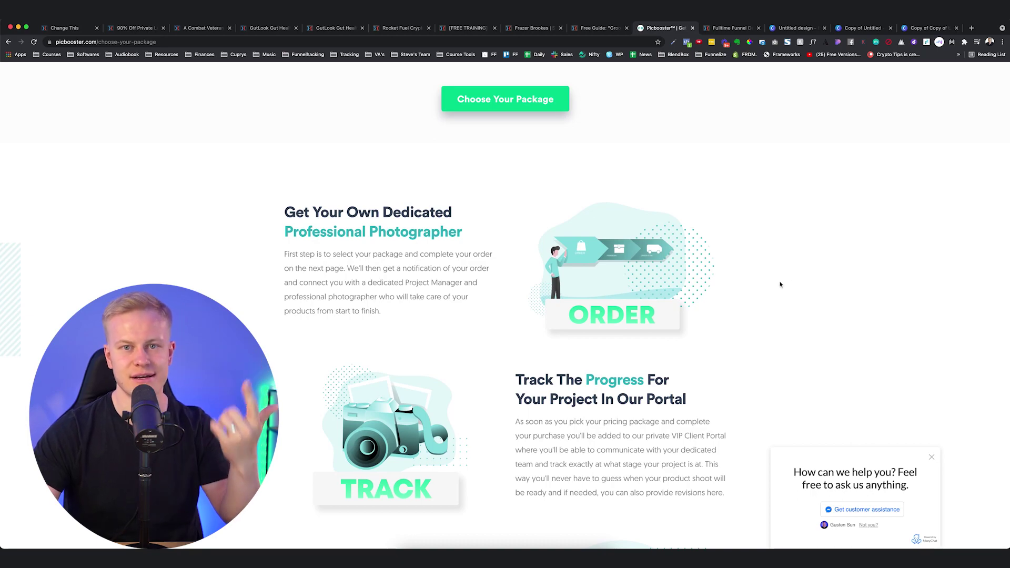
scroll(781, 284, up, 8)
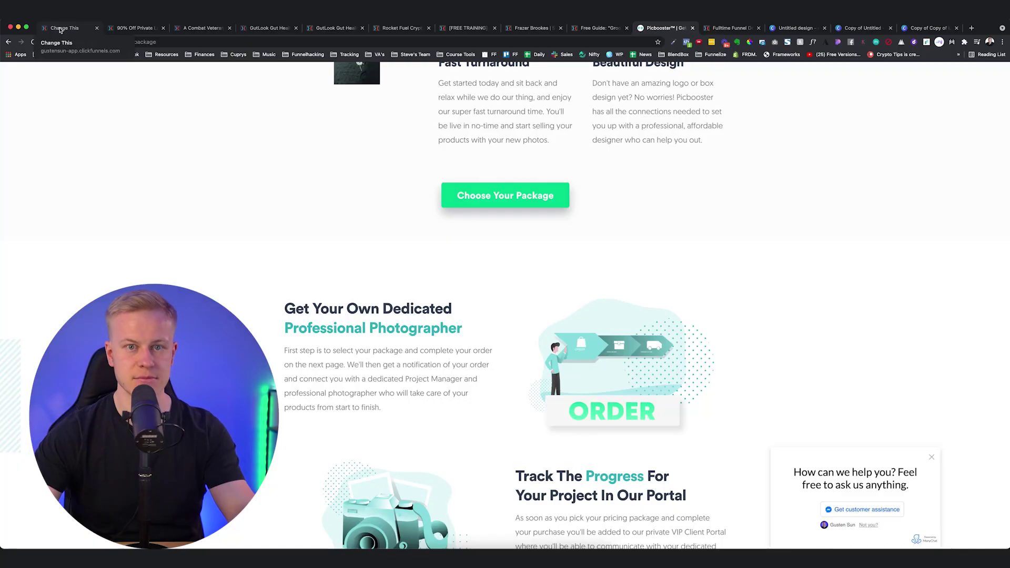
Switch to the "Change This" page editor and examine the laptop images overlapping the "See What Others Are Saying About Us" testimonial cards
click(61, 29)
scroll(120, 169, down, 3)
scroll(140, 197, up, 15)
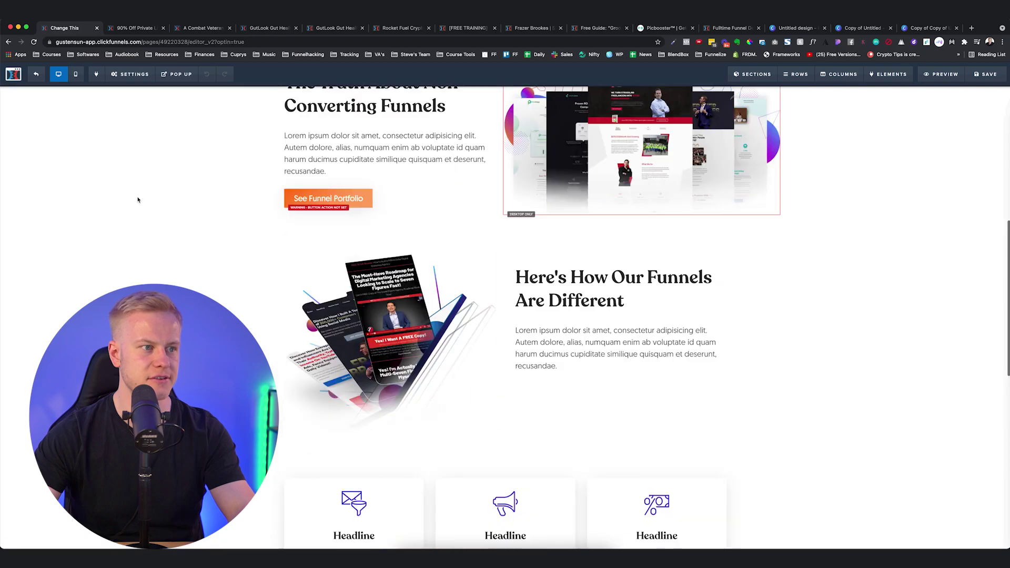
scroll(139, 197, down, 15)
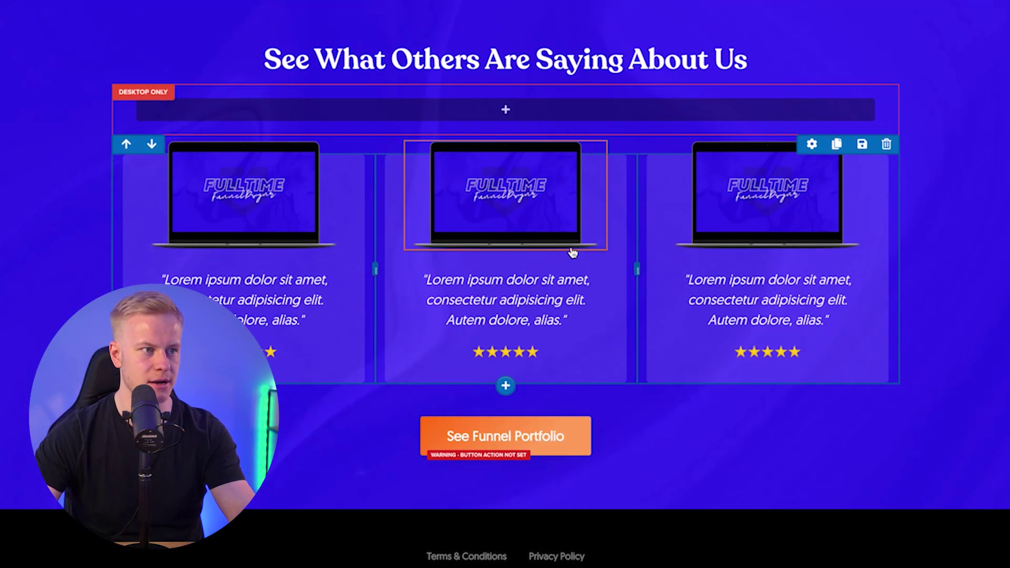
scroll(566, 254, up, 2)
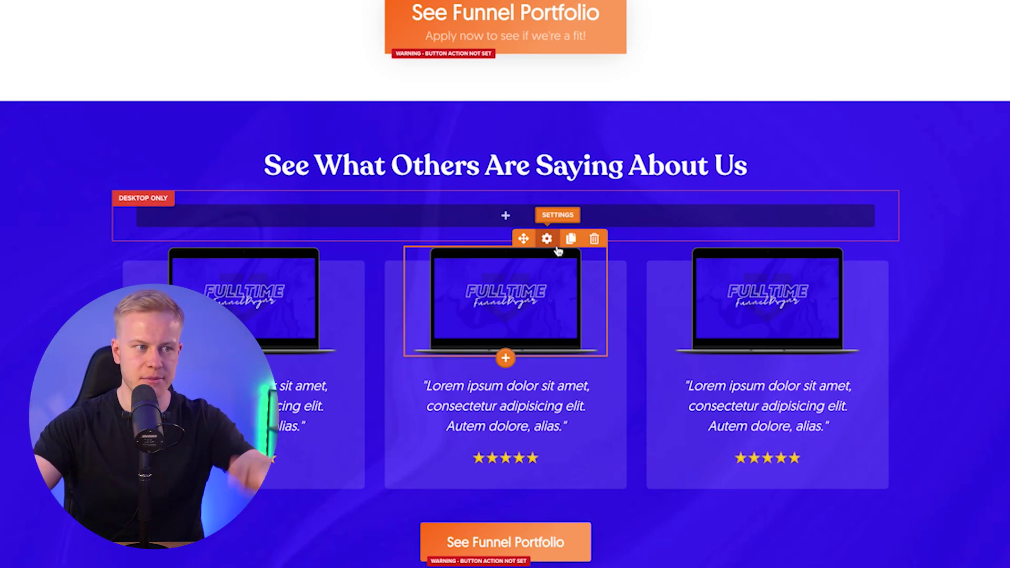
Switch to the A Combat Veteran page editor and examine its sections around the video cards that overlap two backgrounds
click(205, 14)
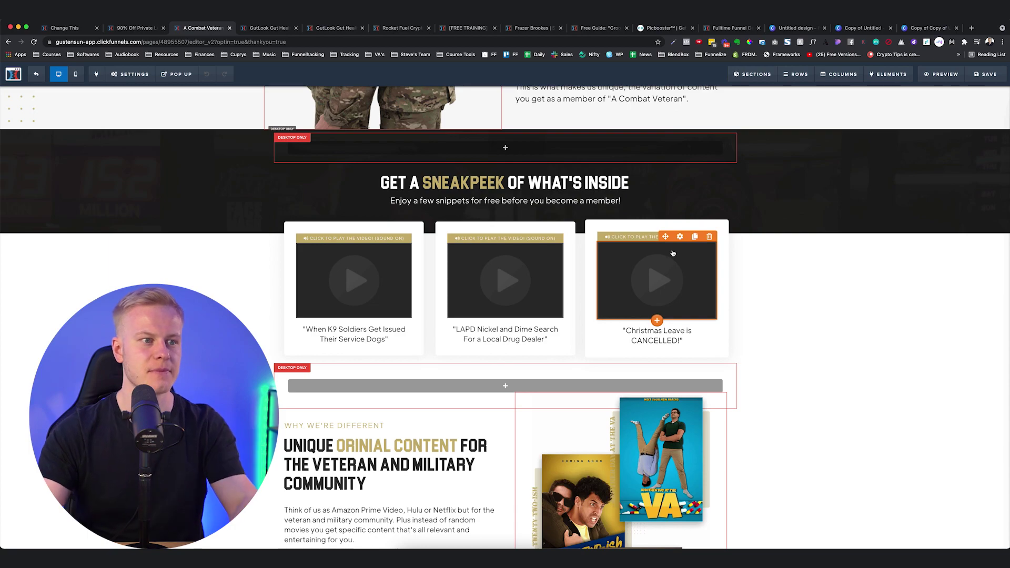
scroll(794, 226, up, 4)
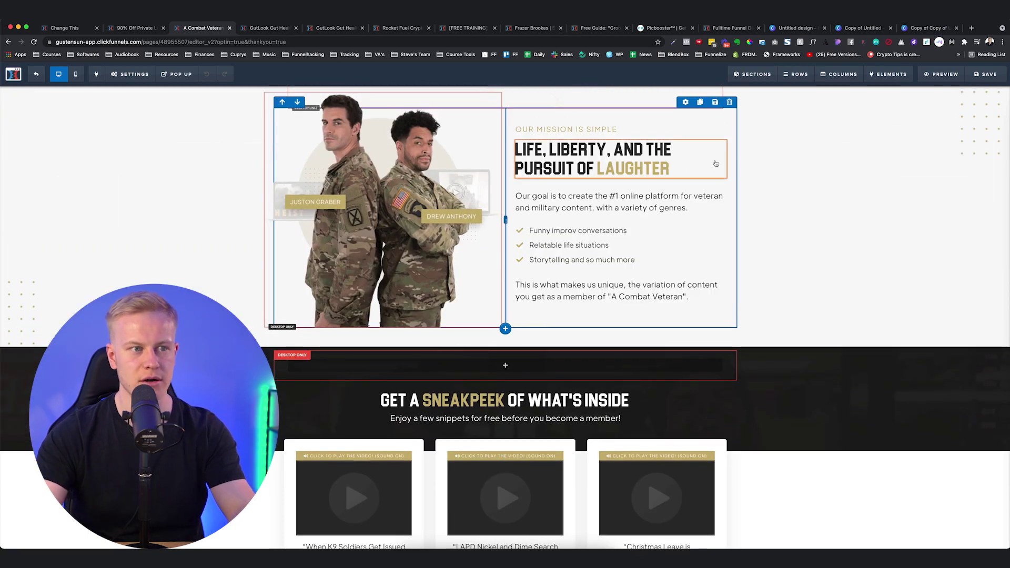
scroll(802, 166, down, 4)
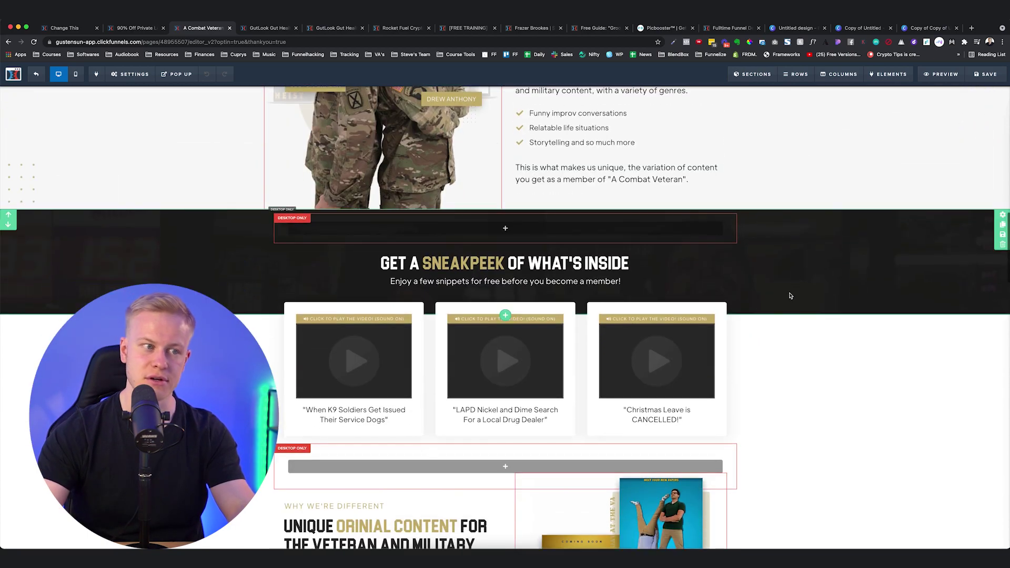
scroll(789, 296, down, 5)
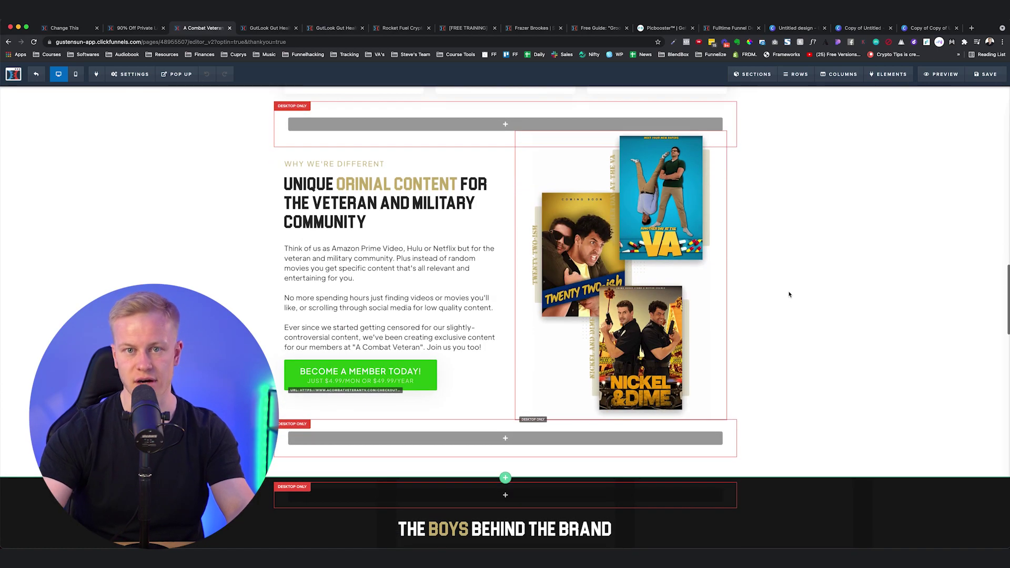
scroll(788, 294, down, 4)
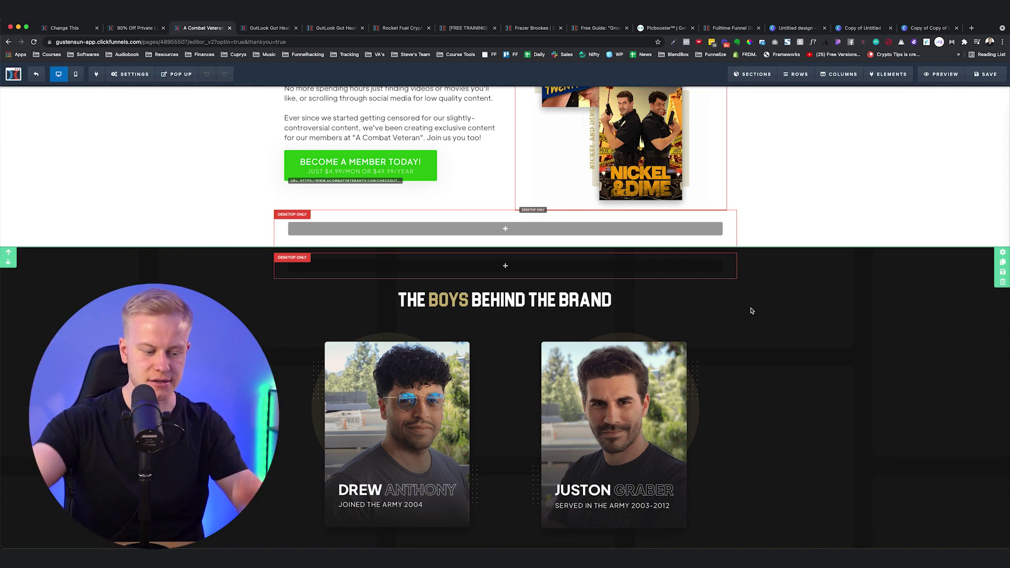
scroll(751, 310, up, 8)
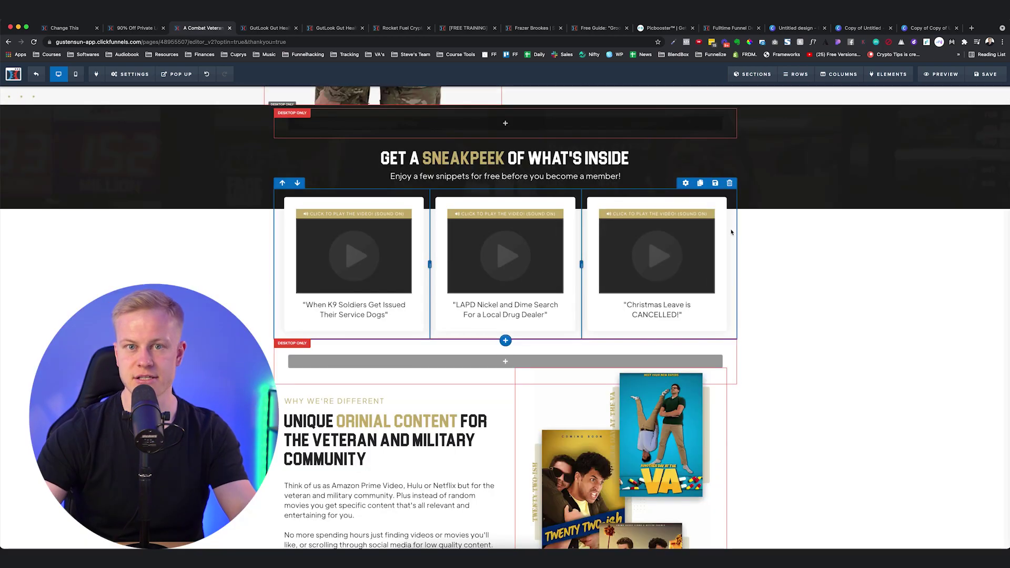
Set the top margin of the three-column video row under "Get a Sneakpeek of What's Inside" to -50
click(685, 183)
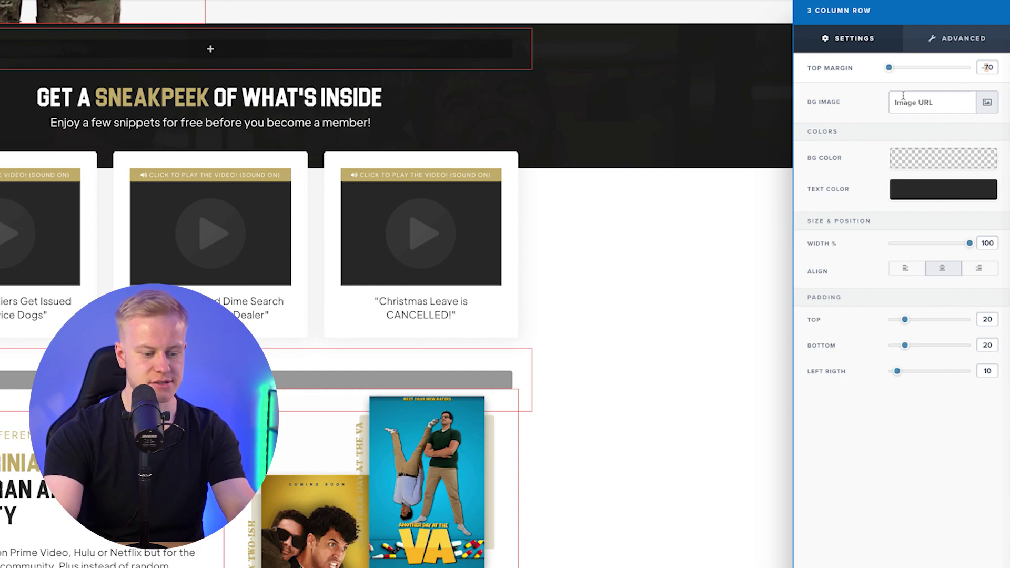
key(BackSpace)
text(5)
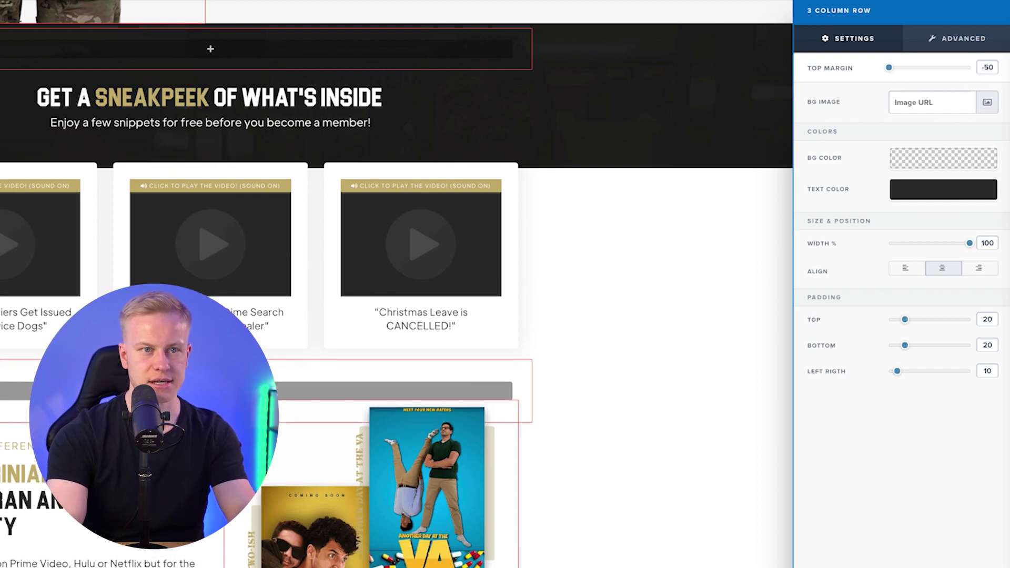
Try a top margin of -90 on the three-column video row, and settle on -70
key(BackSpace)
text(9)
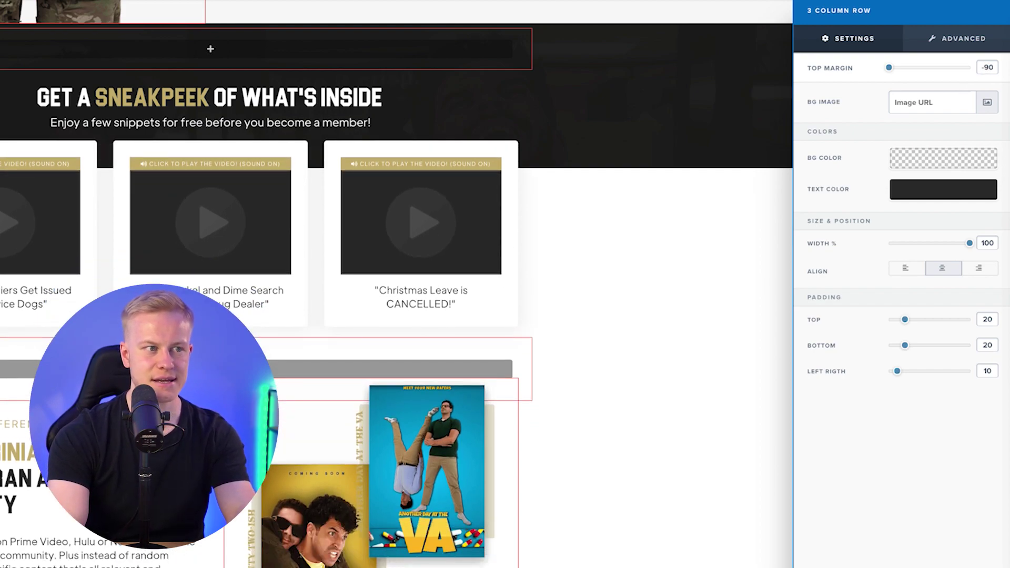
key(BackSpace)
text(7)
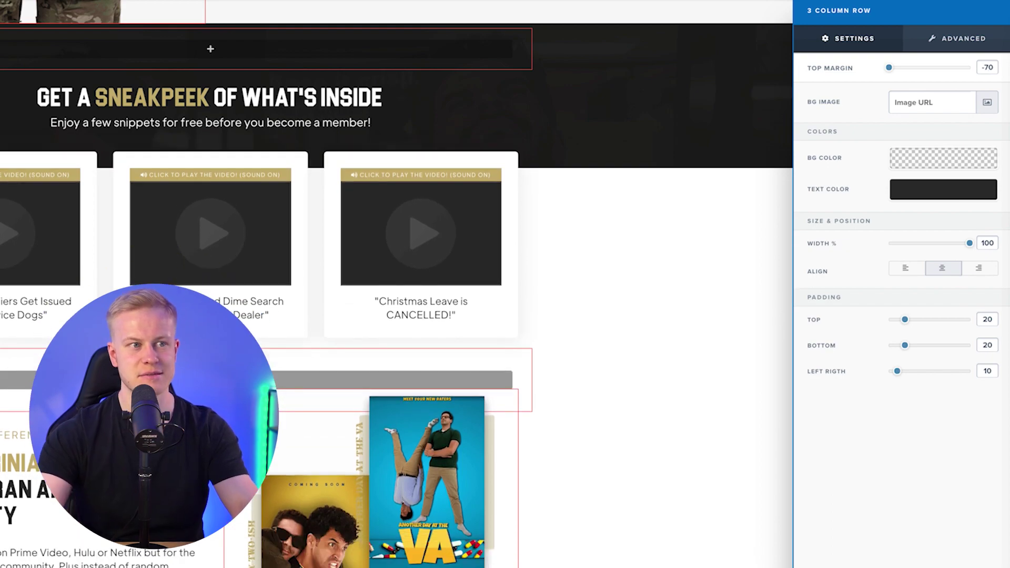
click(771, 136)
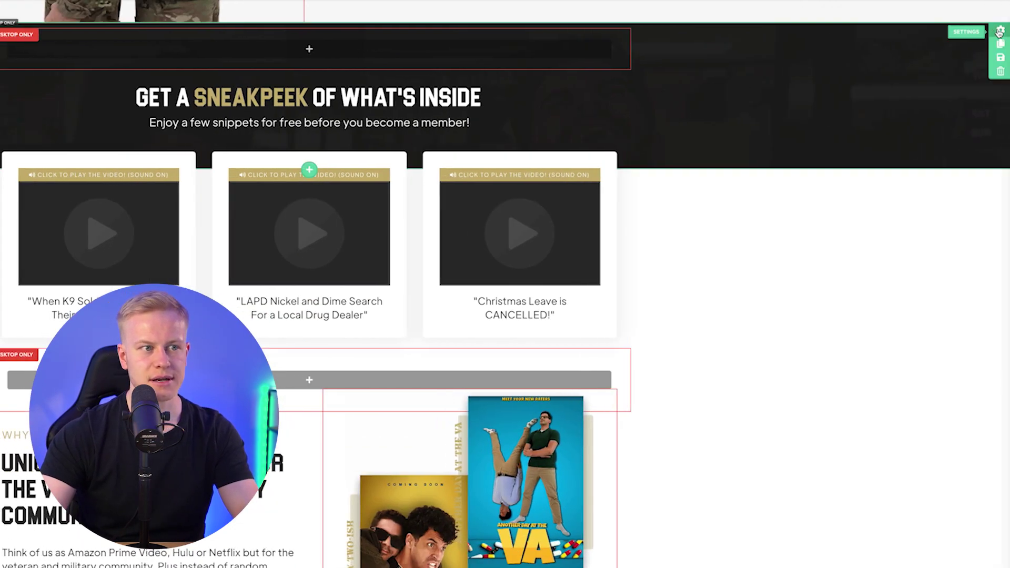
Open the settings of the Sneakpeek section and examine its bottom padding
click(1000, 32)
mouse_move(927, 414)
mouse_down()
mouse_move(950, 412)
mouse_move(941, 430)
mouse_move(924, 429)
mouse_up()
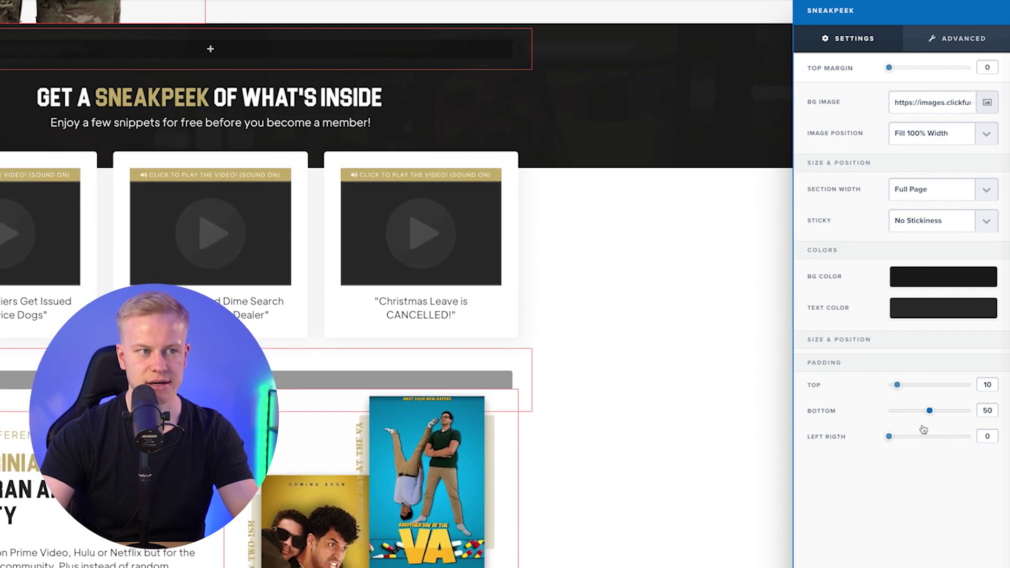
click(405, 196)
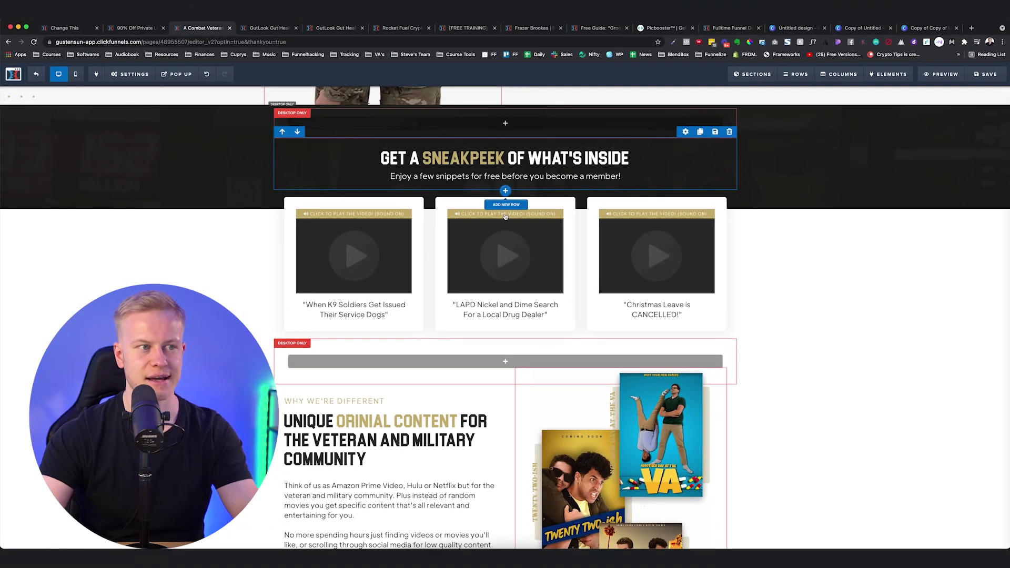
Move the "Why We're Different" row with the movie posters up two places, above the video row and directly beneath the "Get a Sneakpeek" heading
scroll(812, 289, up, 3)
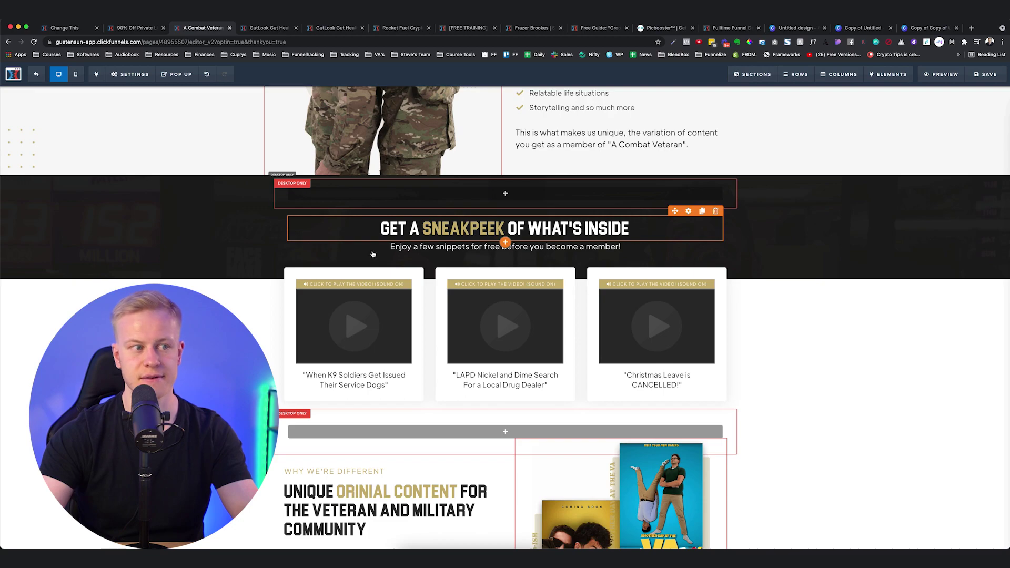
scroll(782, 334, down, 4)
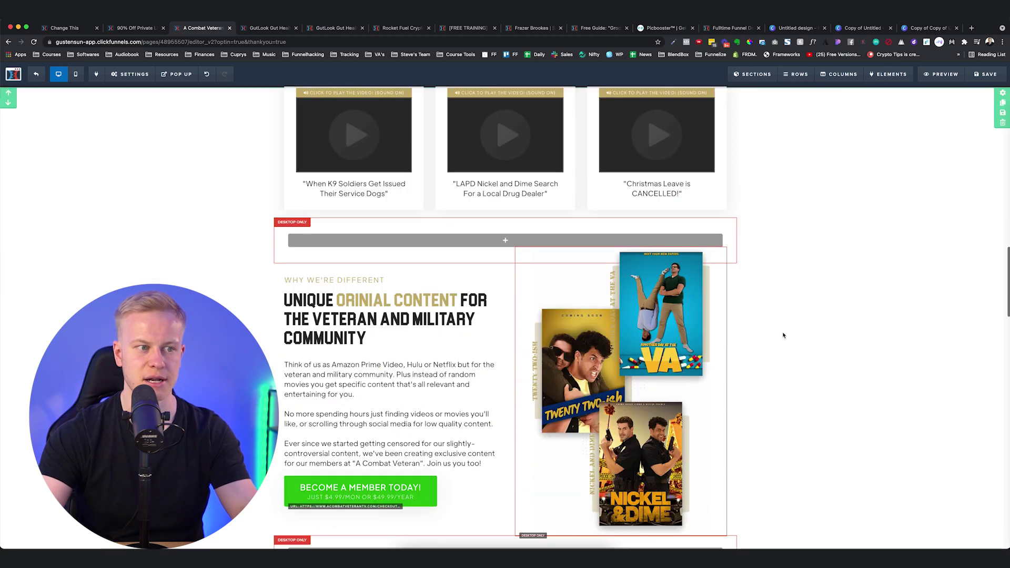
scroll(781, 331, down, 2)
scroll(372, 386, up, 4)
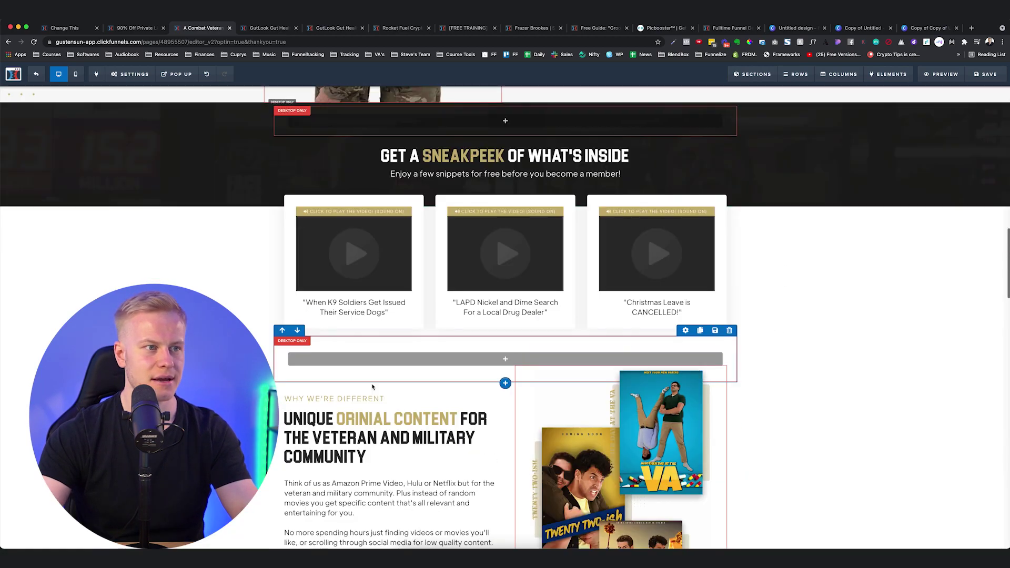
click(281, 375)
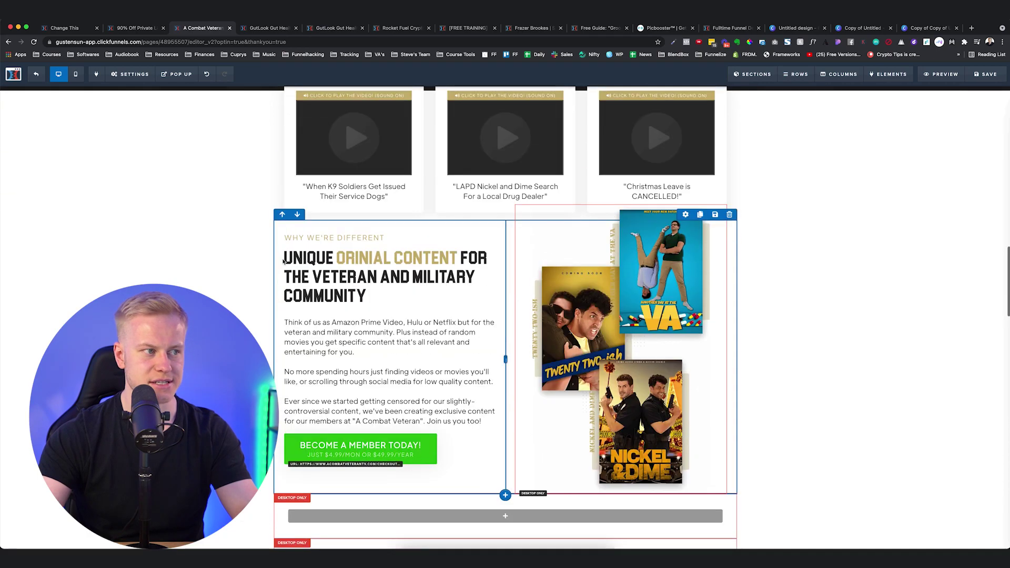
click(283, 215)
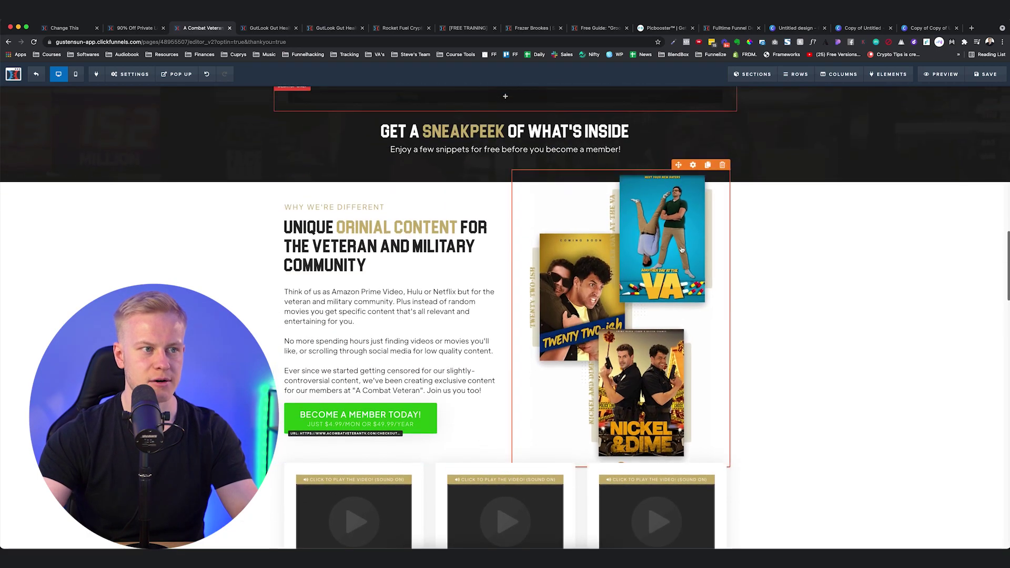
Set the movie poster image's top margin to -90 so it overlaps the dark Sneakpeek section
click(637, 257)
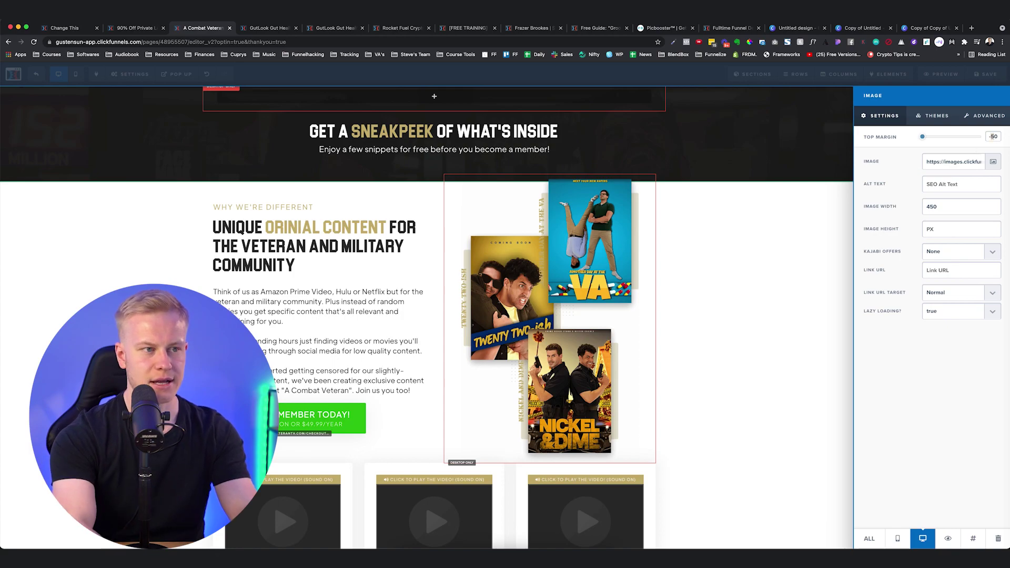
text(-90)
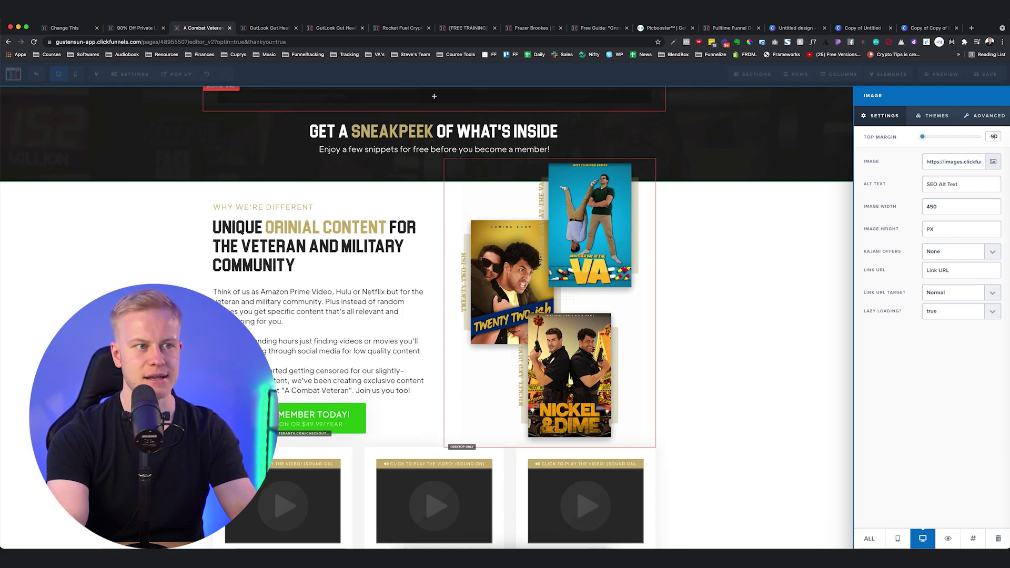
click(659, 228)
scroll(780, 226, up, 3)
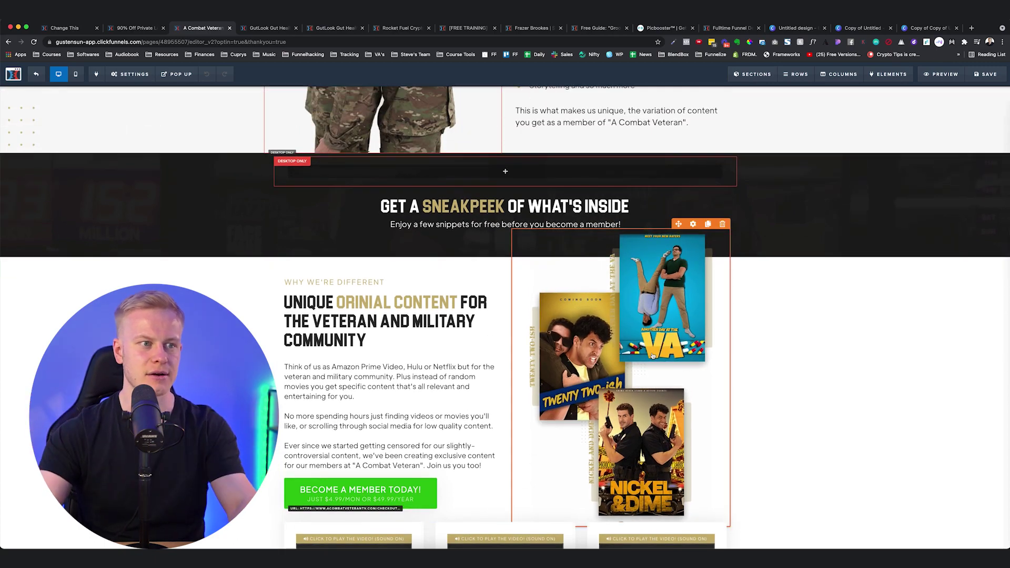
scroll(652, 355, up, 10)
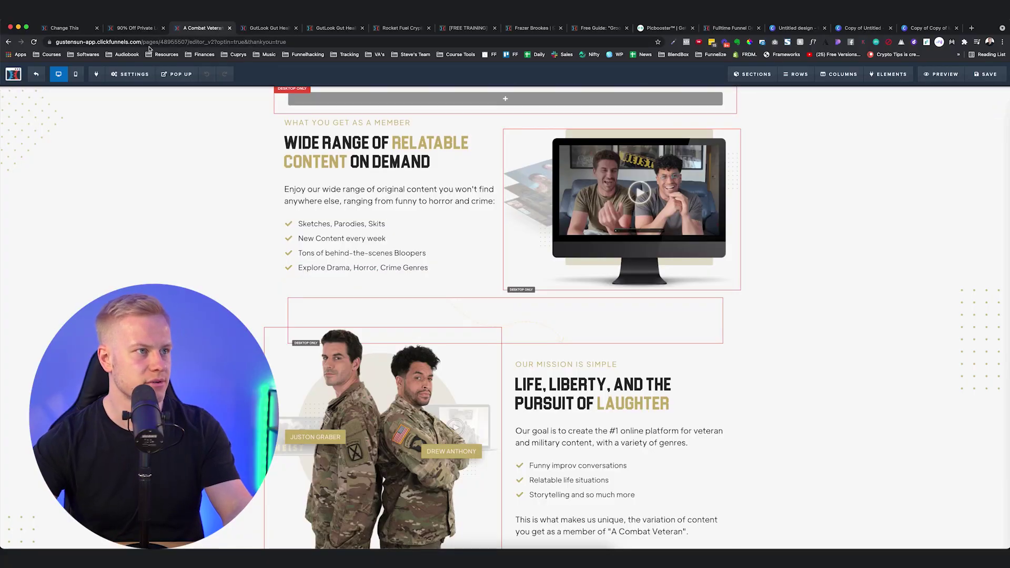
Switch to the [FREE TRAINING] preview page and examine its hero, the three pillar cards, the coach section and the "Free Training Reveals:" line
click(467, 28)
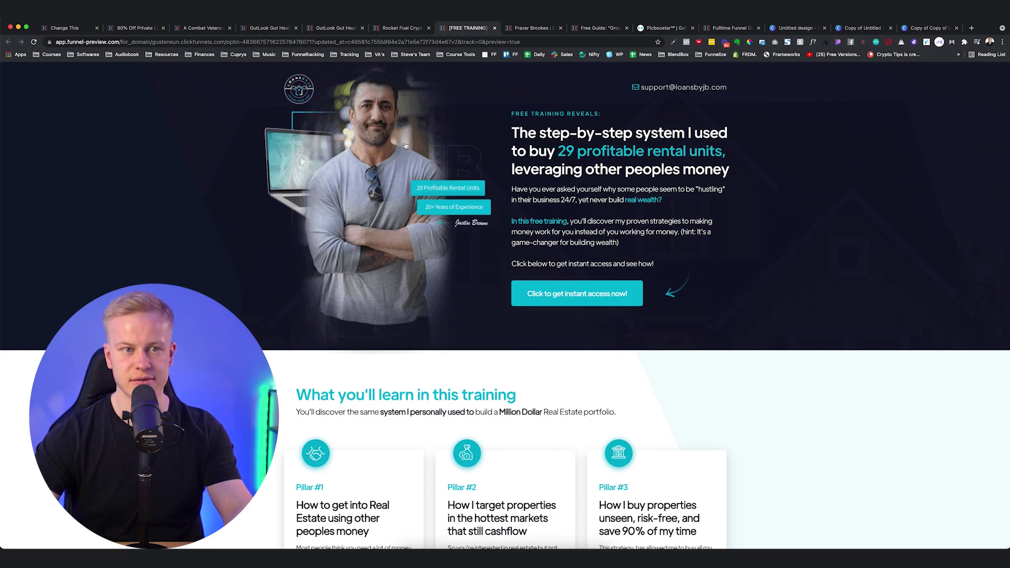
scroll(405, 146, down, 10)
scroll(846, 367, up, 5)
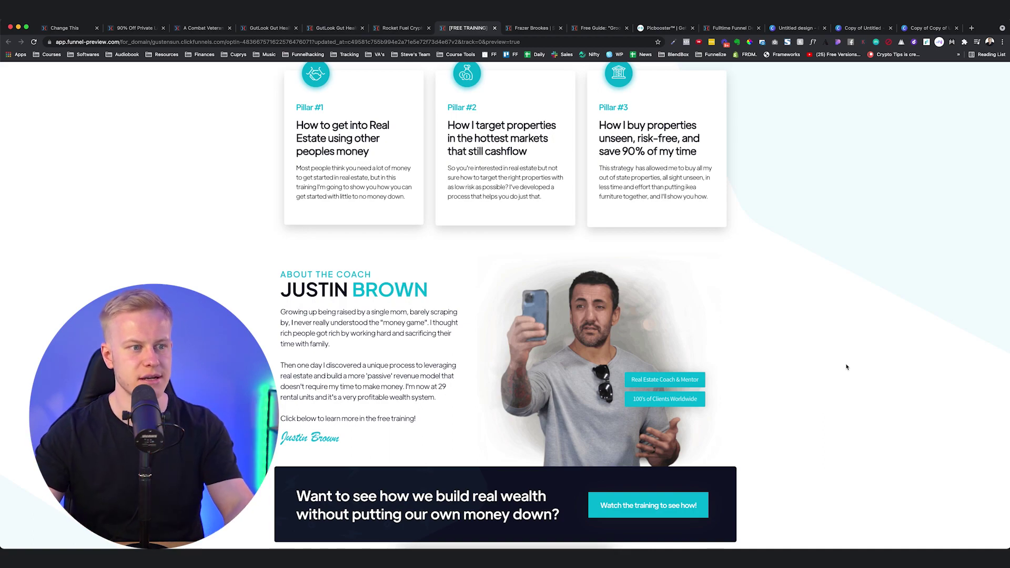
scroll(674, 386, down, 1)
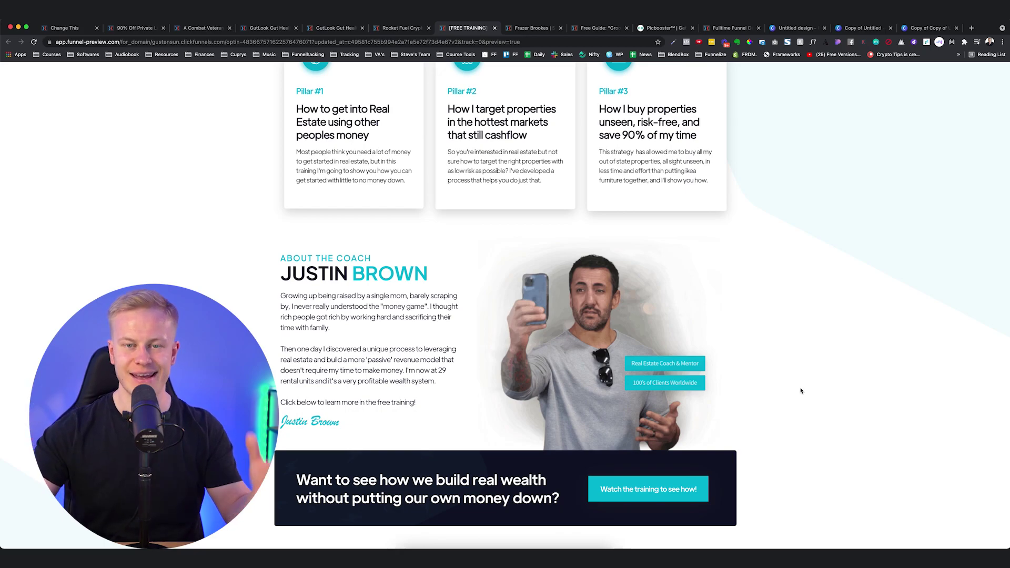
scroll(800, 390, up, 10)
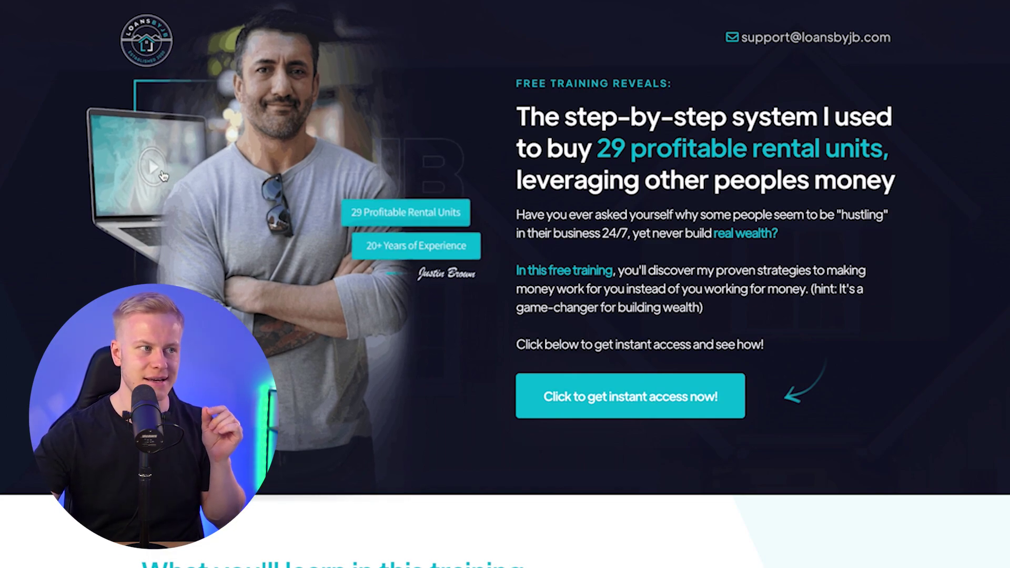
drag(519, 79, 689, 94)
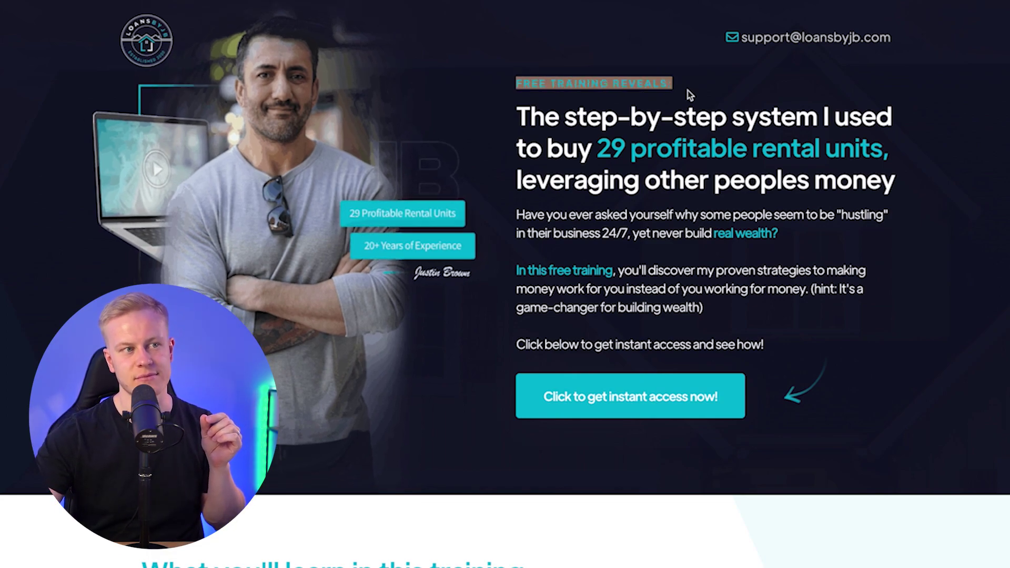